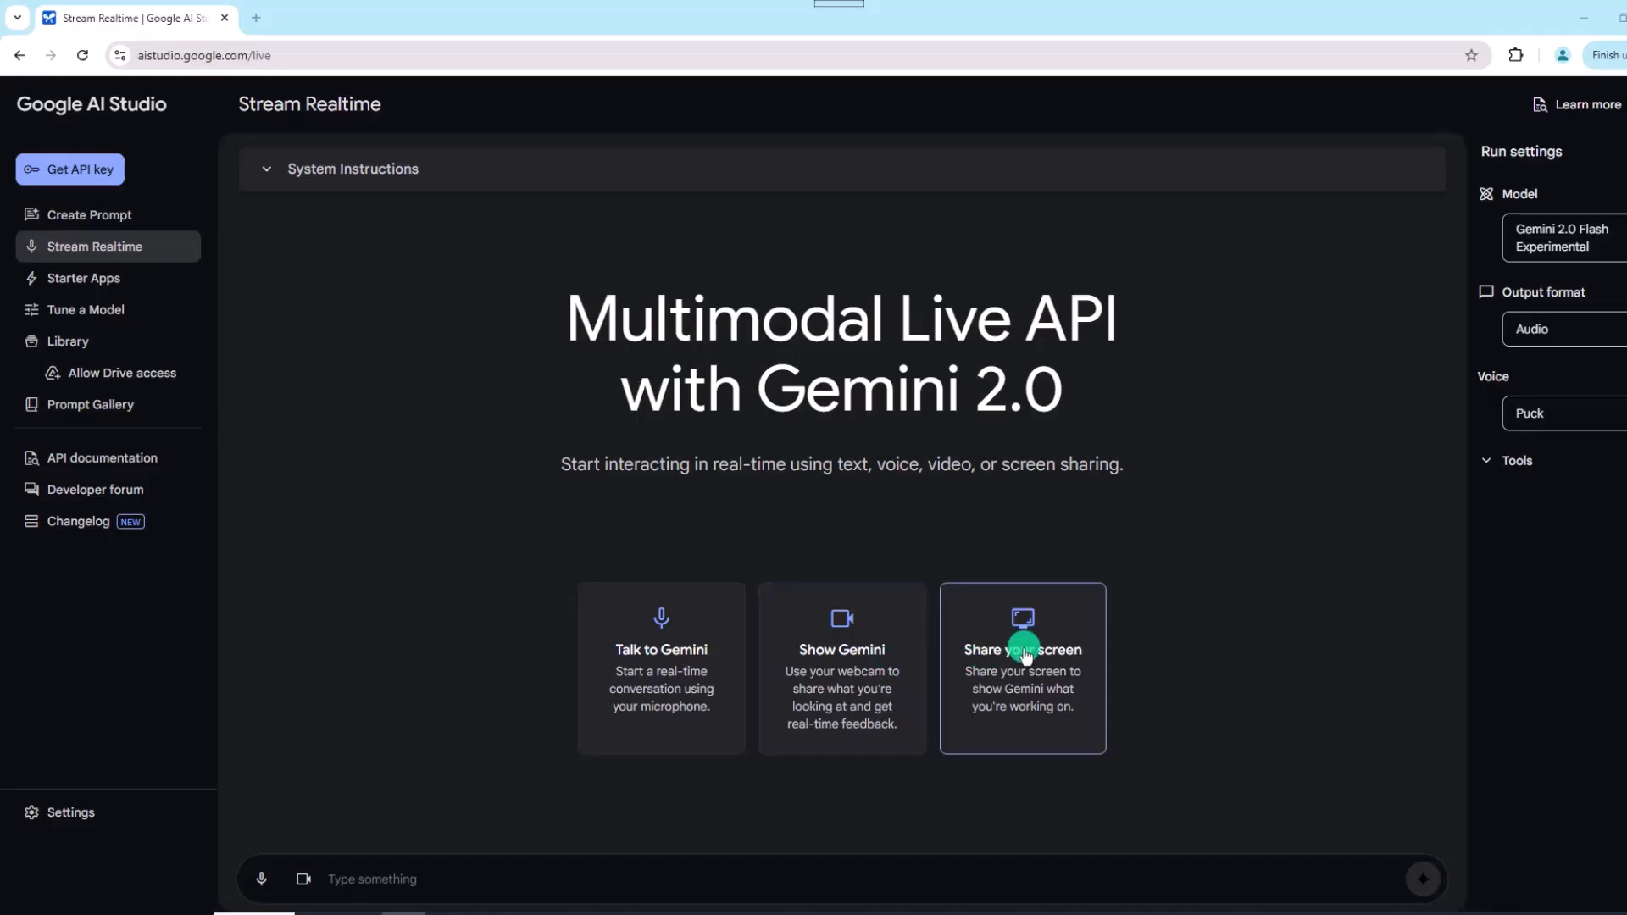
Start a live screen-sharing session with Gemini that shares the entire screen
{"action": "left_click", "coordinate": [1020, 658]}
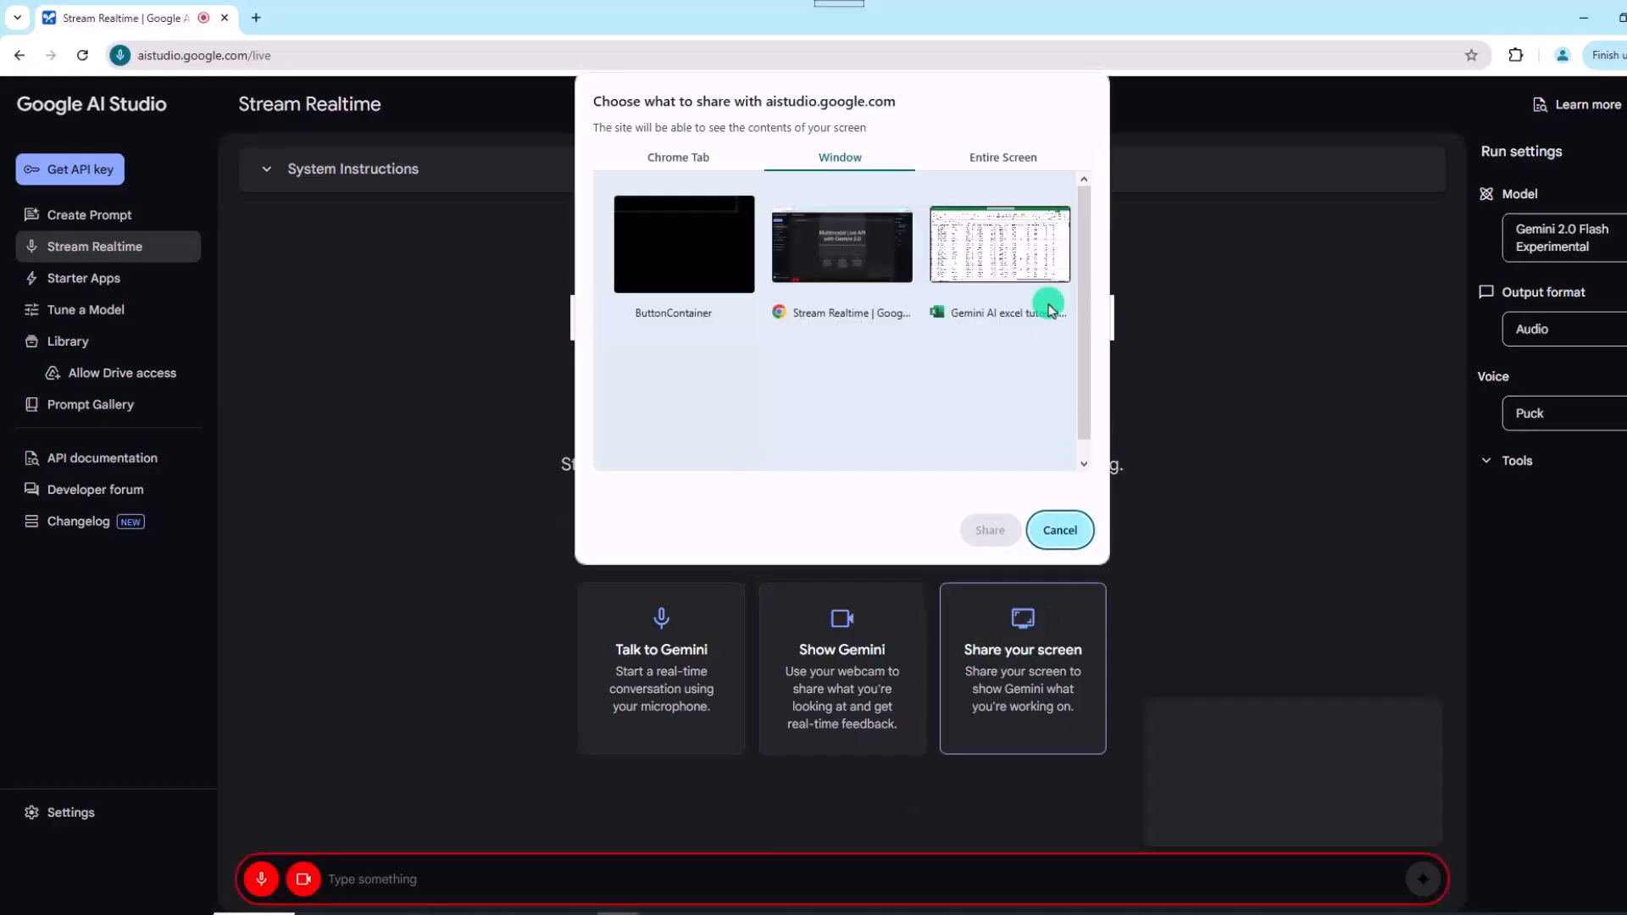
{"action": "left_click", "coordinate": [1003, 157]}
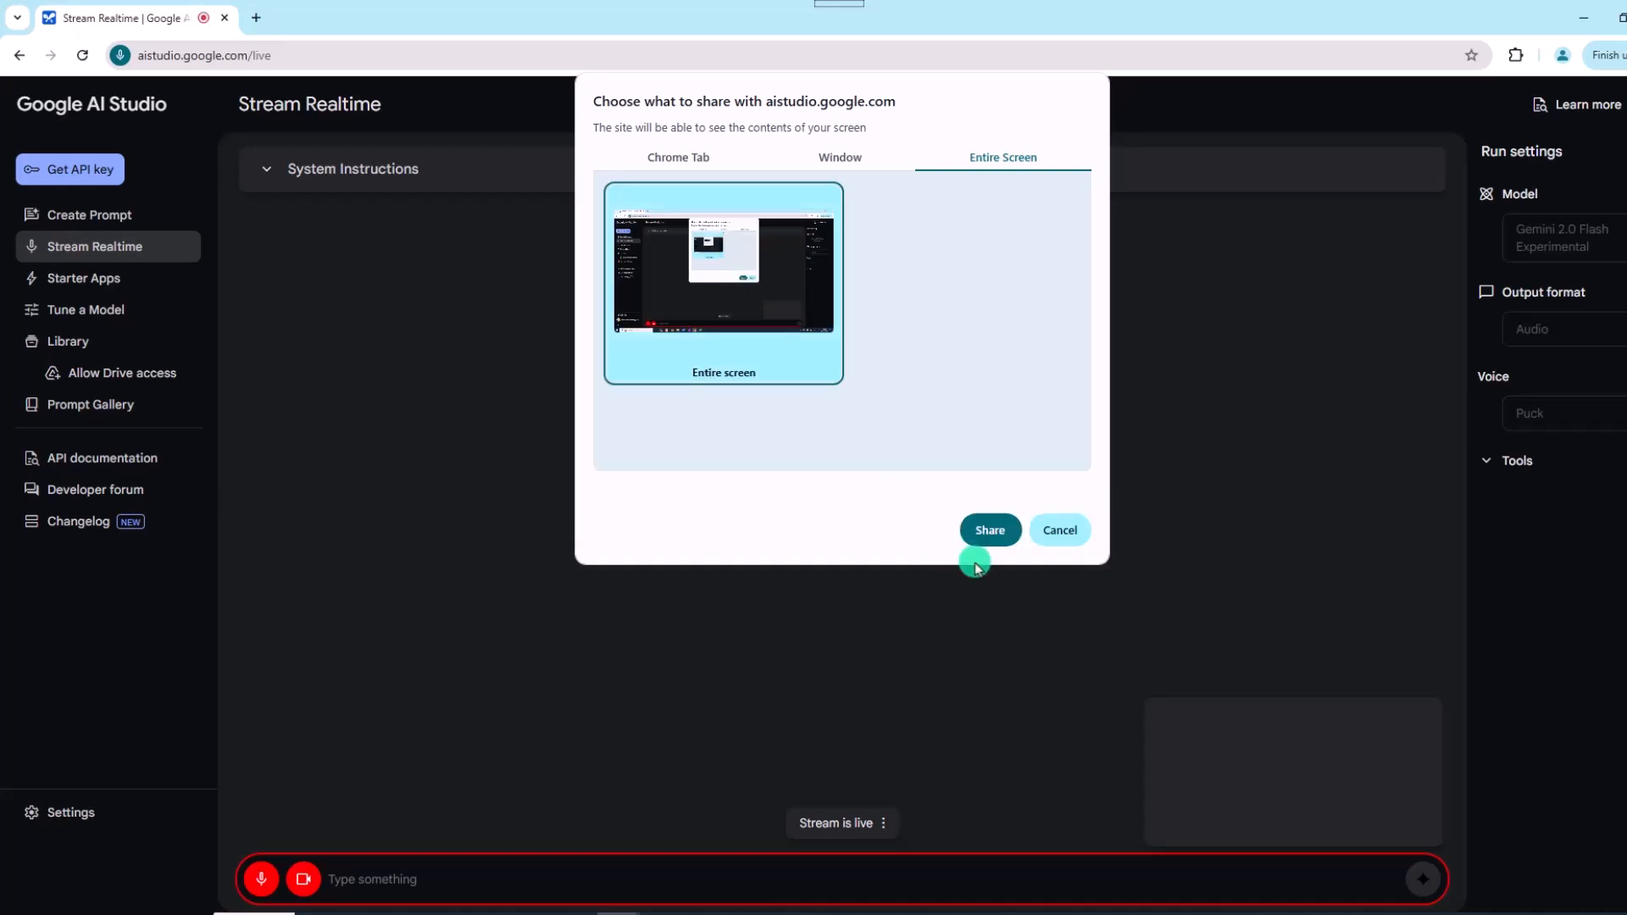
{"action": "left_click", "coordinate": [988, 531]}
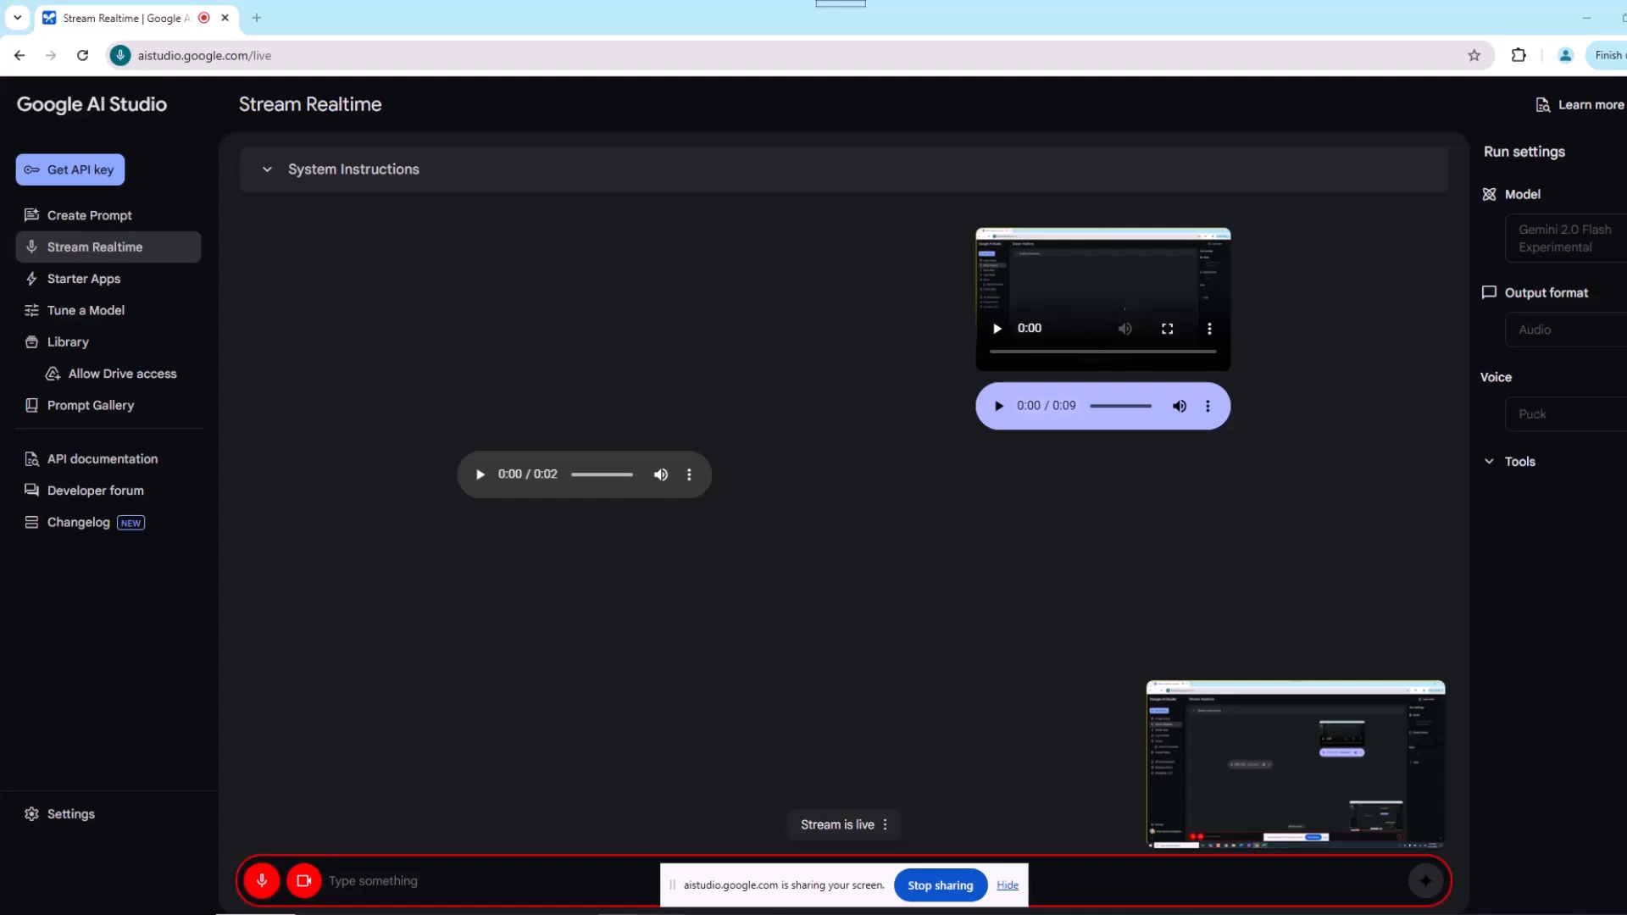
Switch to the Excel workbook "Gemini AI excel tutorial example" with the order data
{"action": "mouse_move", "coordinate": [663, 914]}
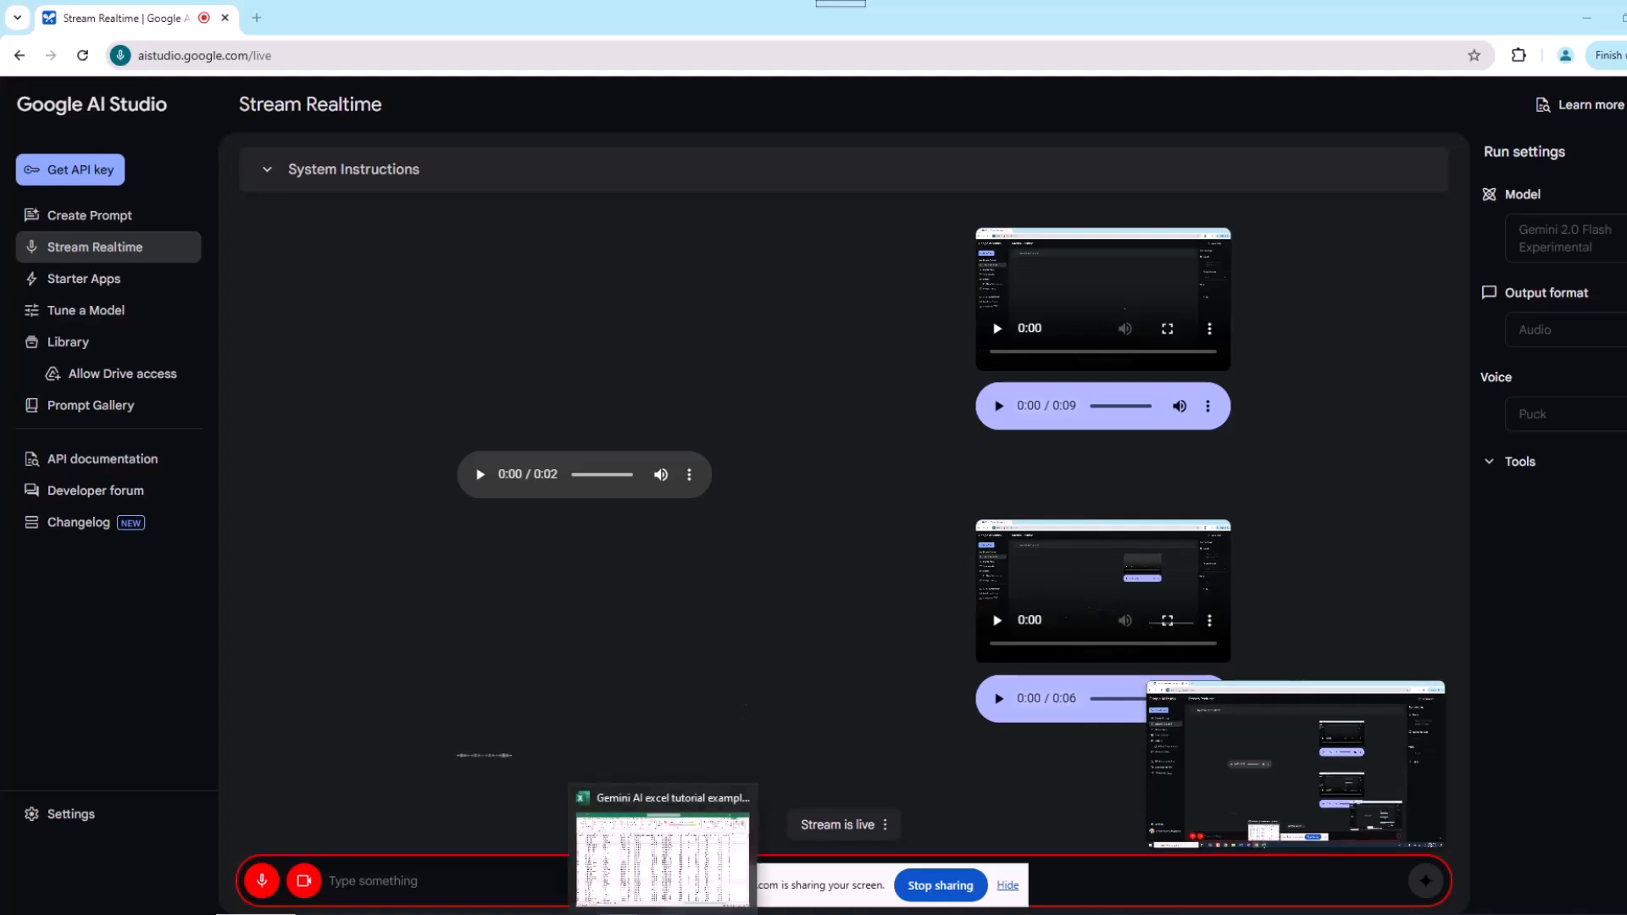
{"action": "left_click", "coordinate": [657, 851]}
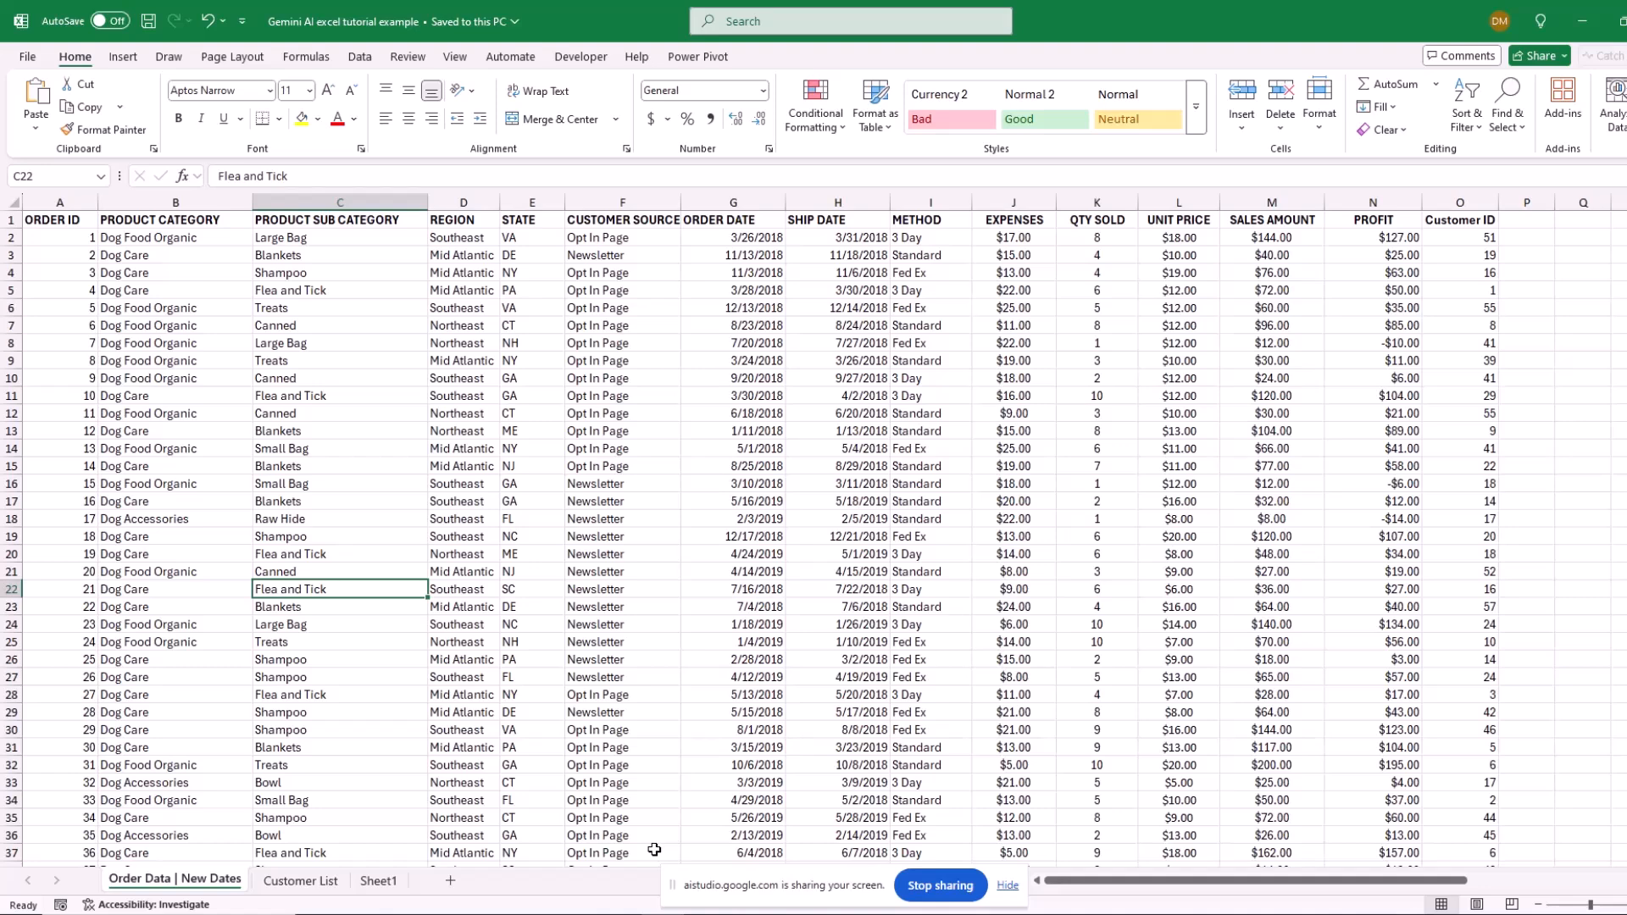
{"action": "key", "text": "alt+Tab"}
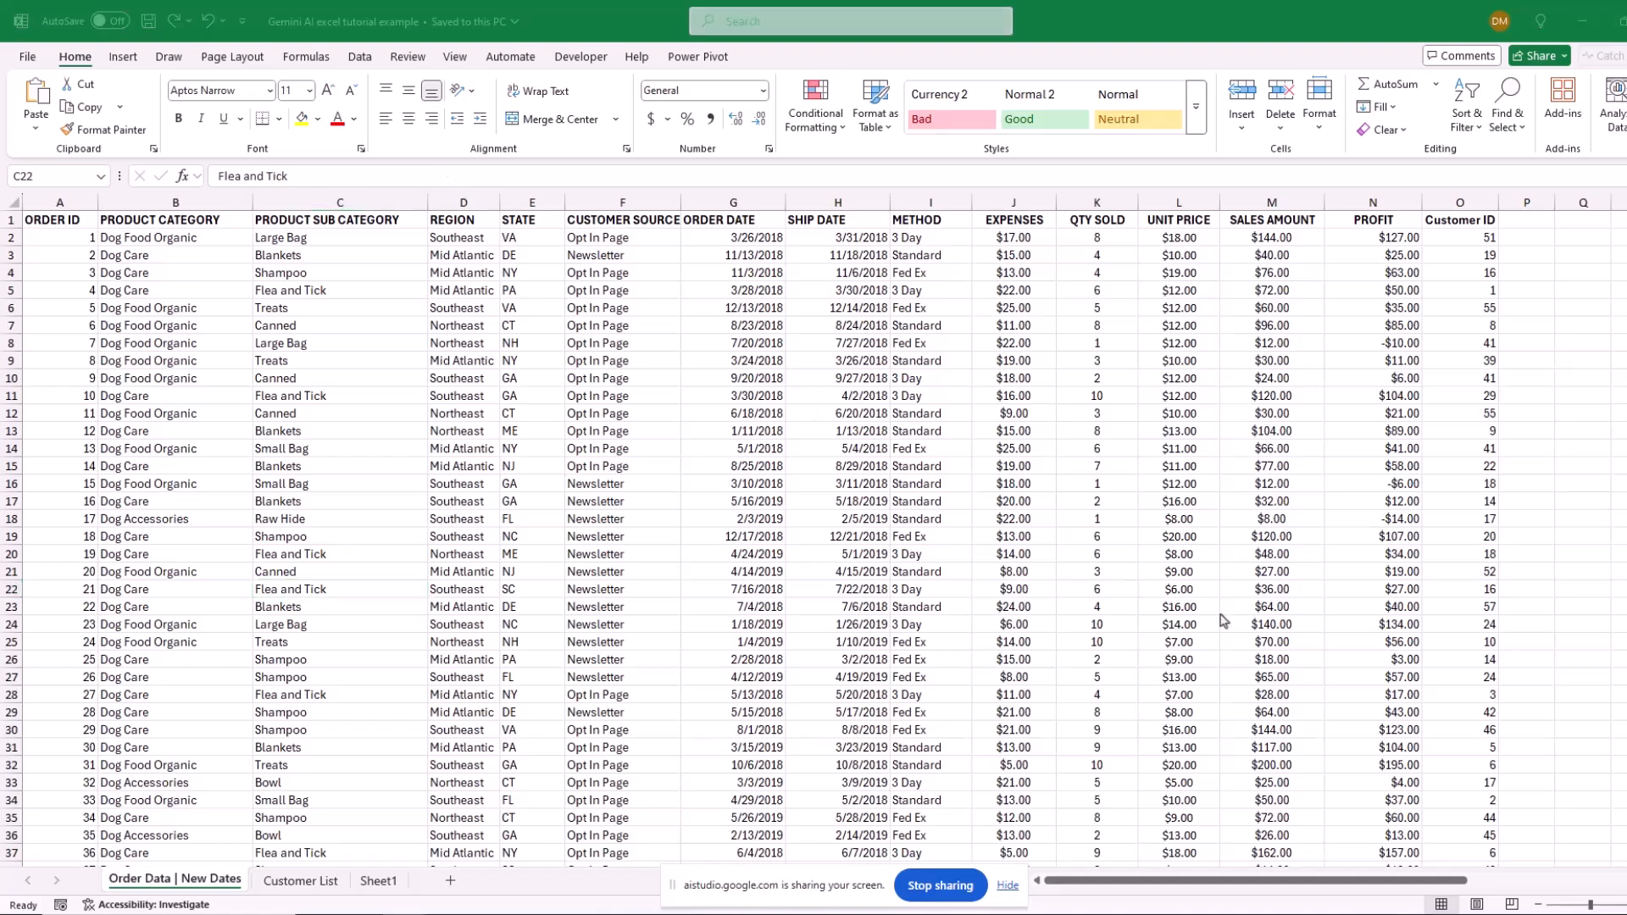
{"action": "key", "text": "alt+Tab"}
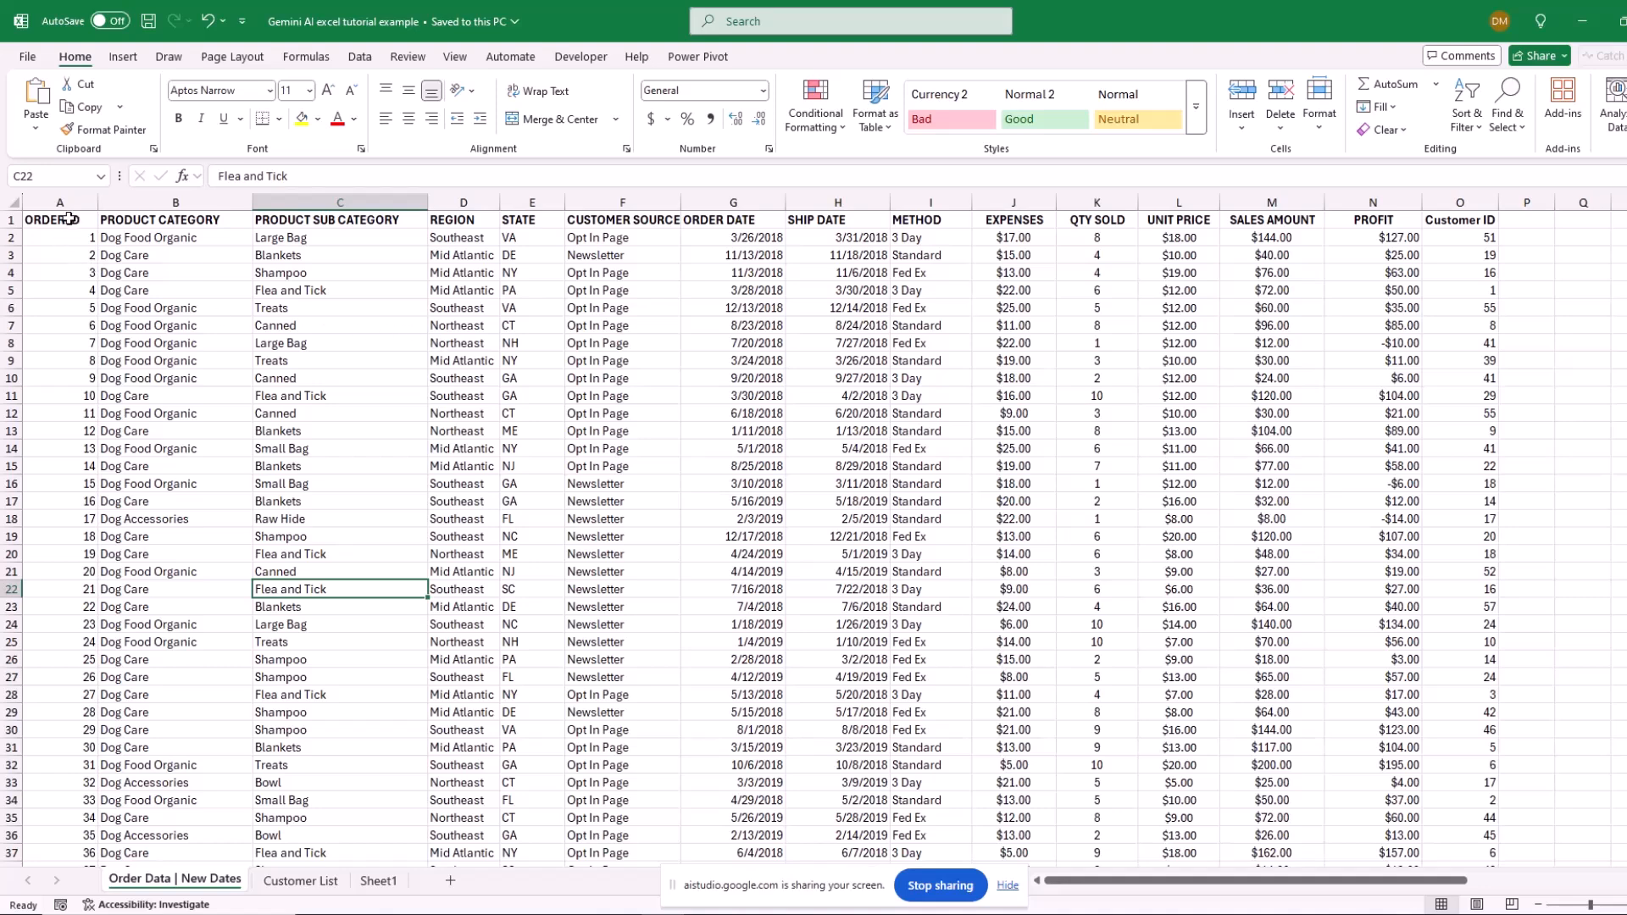
Create a PivotTable on a new worksheet from the entire data range of the Order Data | New Dates sheet
{"action": "key", "text": "ctrl+a"}
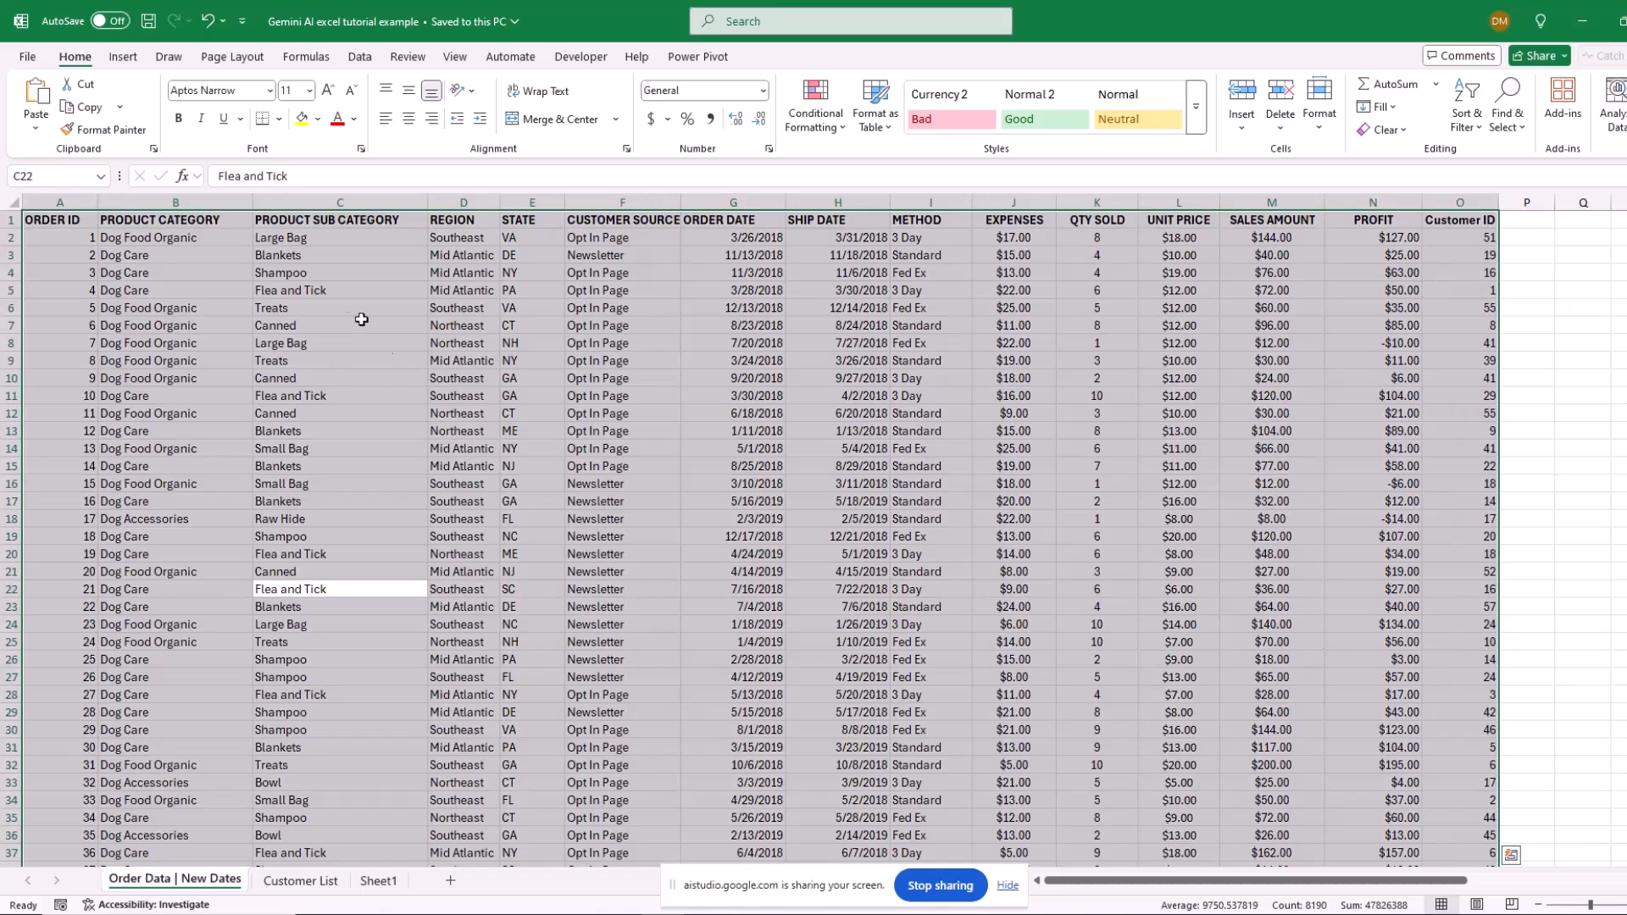
{"action": "left_click", "coordinate": [124, 57]}
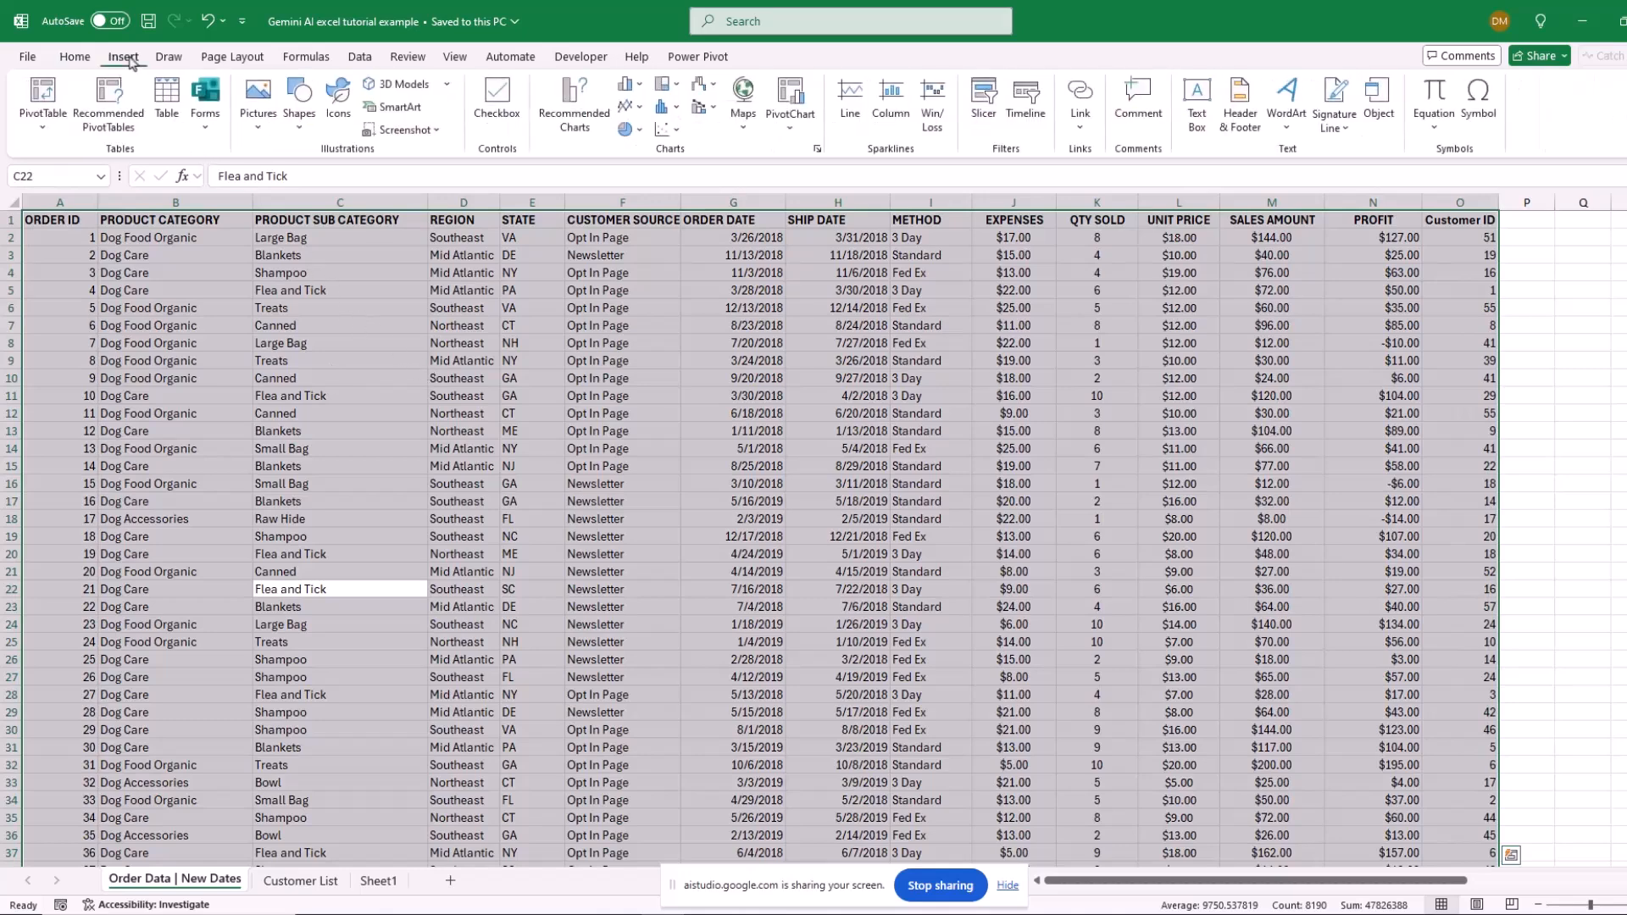
{"action": "left_click", "coordinate": [45, 98]}
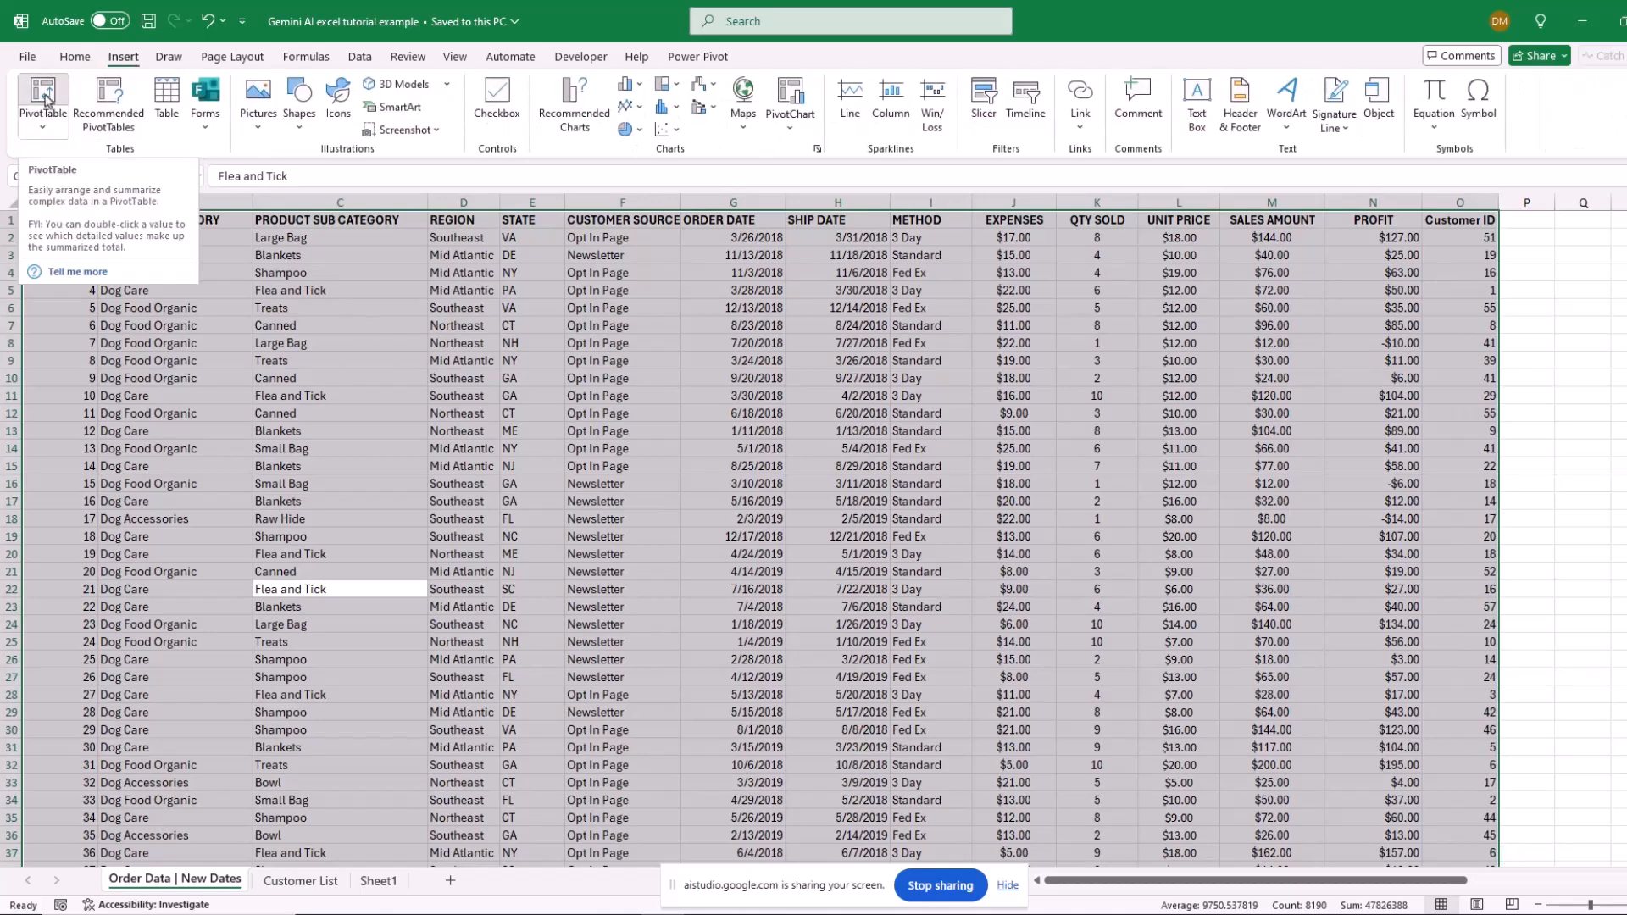
{"action": "left_click_drag", "start_coordinate": [947, 449], "coordinate": [676, 340]}
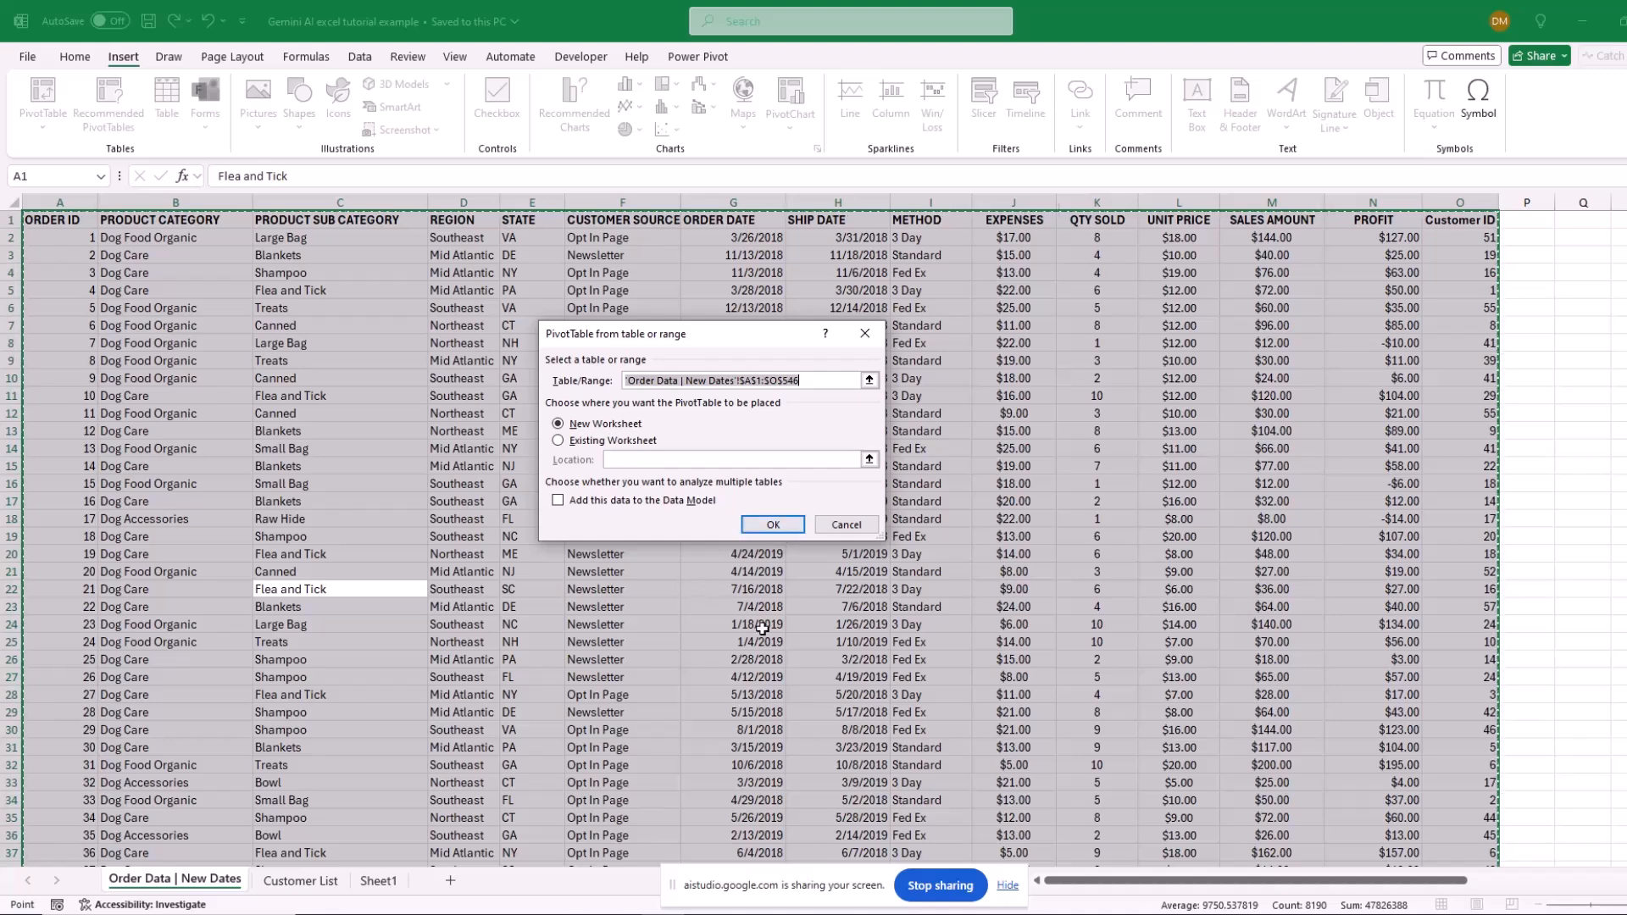
{"action": "left_click", "coordinate": [773, 526]}
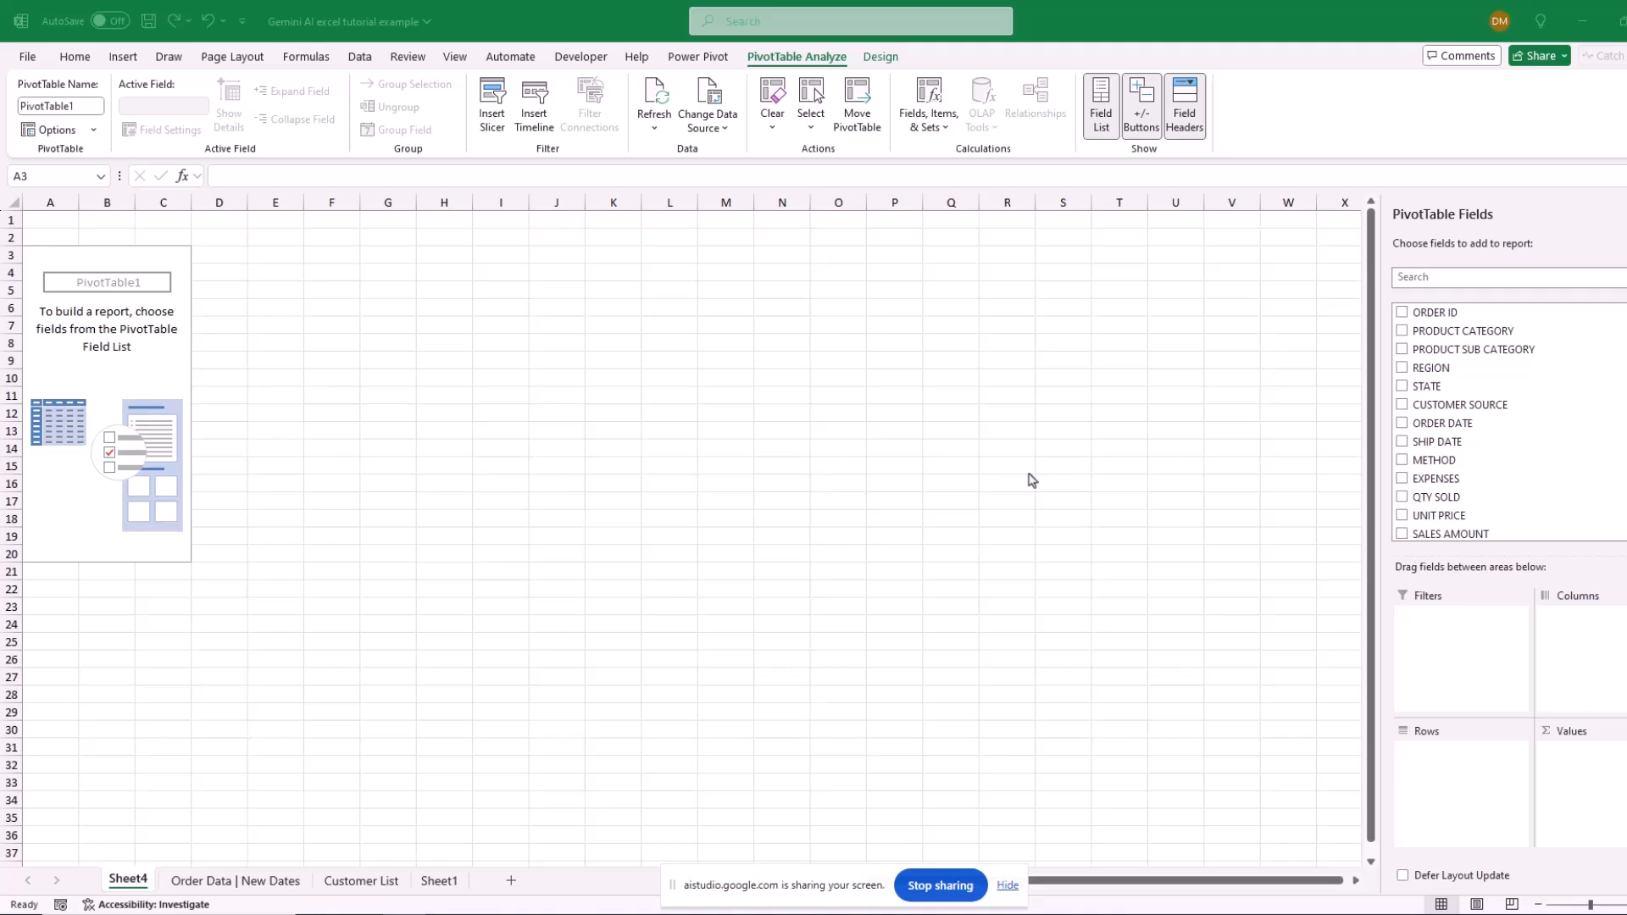
Lay out the PivotTable with PRODUCT CATEGORY and PRODUCT SUB CATEGORY as rows, REGION as columns and SALES AMOUNT as values
{"action": "left_click", "coordinate": [1480, 330]}
{"action": "left_click_drag", "start_coordinate": [1480, 330], "coordinate": [1477, 768]}
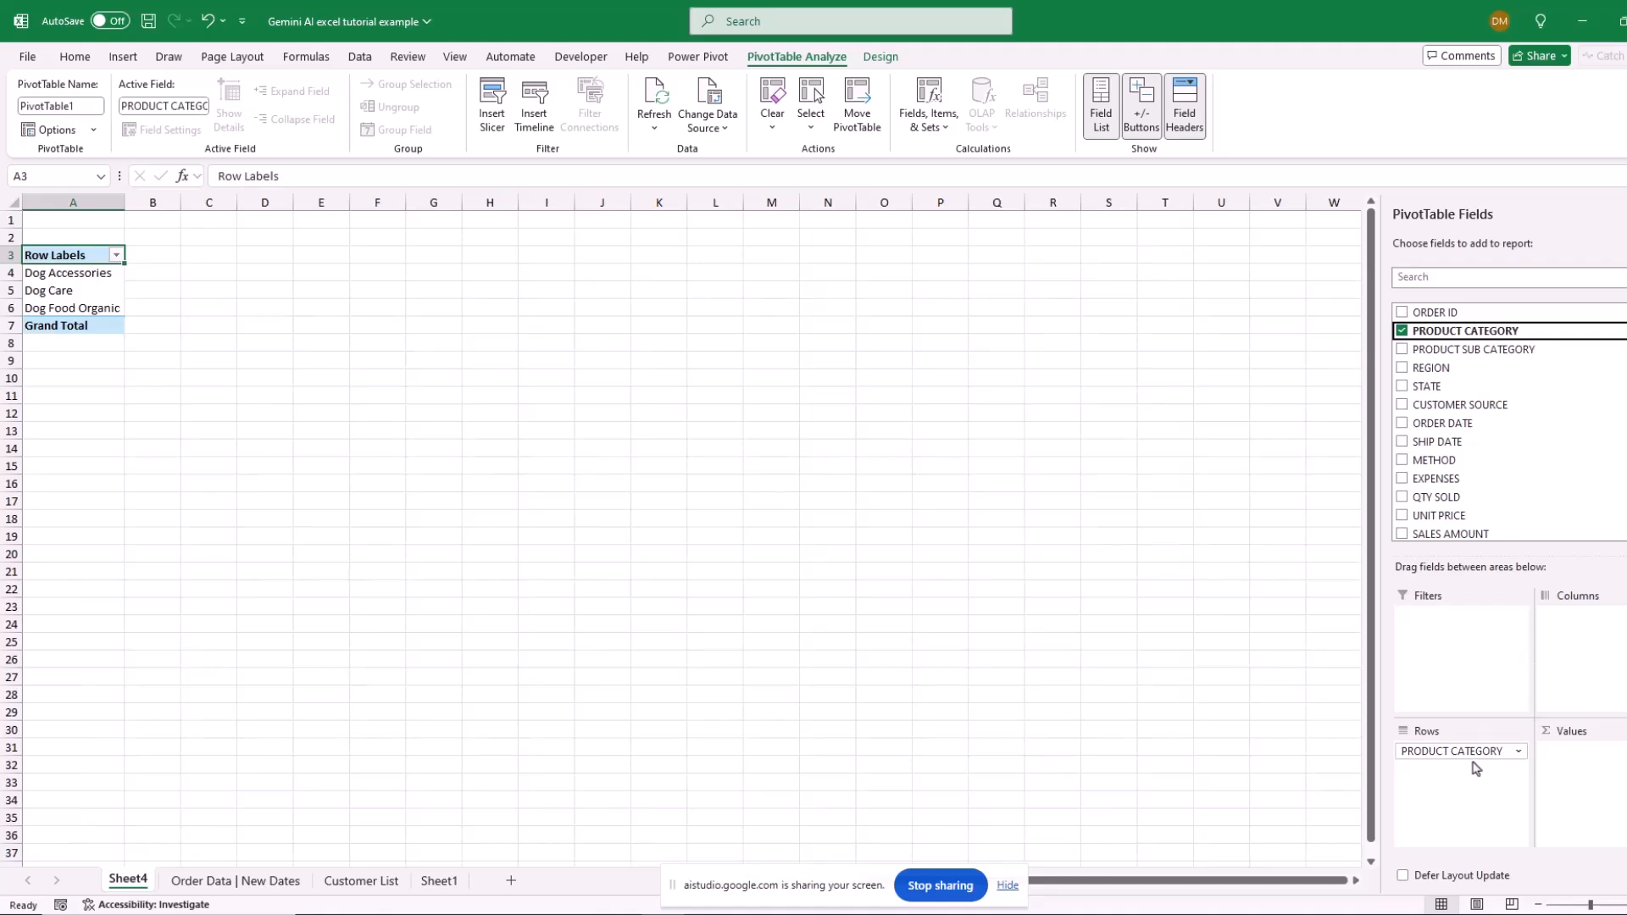
{"action": "left_click_drag", "start_coordinate": [1456, 534], "coordinate": [1605, 767]}
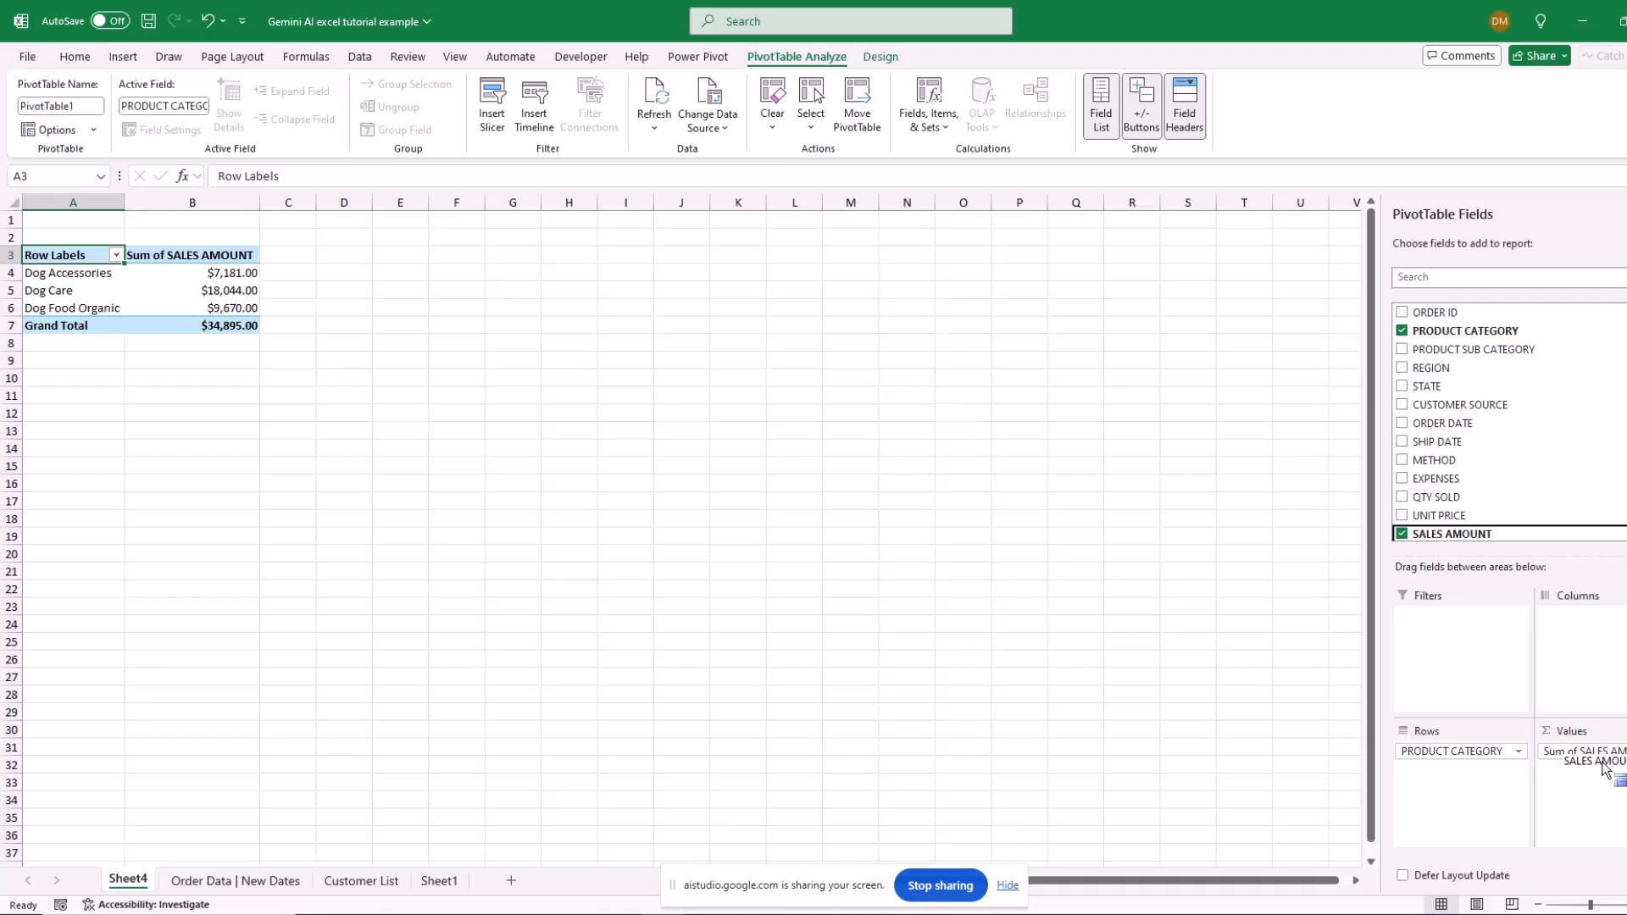
{"action": "left_click_drag", "start_coordinate": [1605, 767], "coordinate": [1602, 767]}
{"action": "left_click_drag", "start_coordinate": [1432, 370], "coordinate": [1622, 637]}
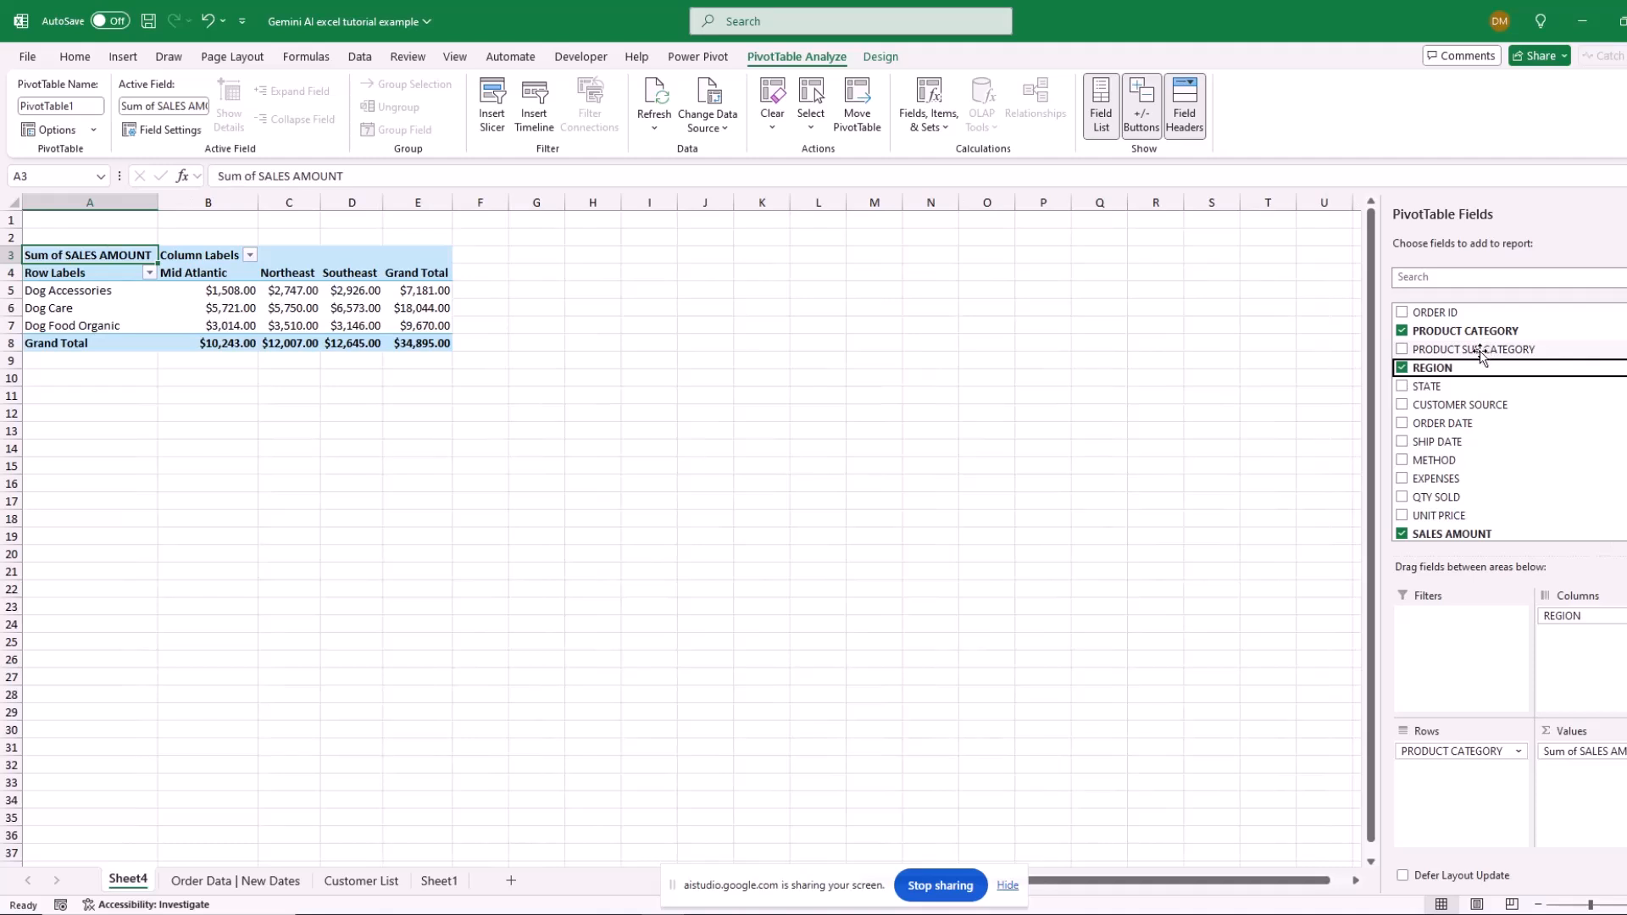
{"action": "left_click_drag", "start_coordinate": [1480, 355], "coordinate": [1483, 799]}
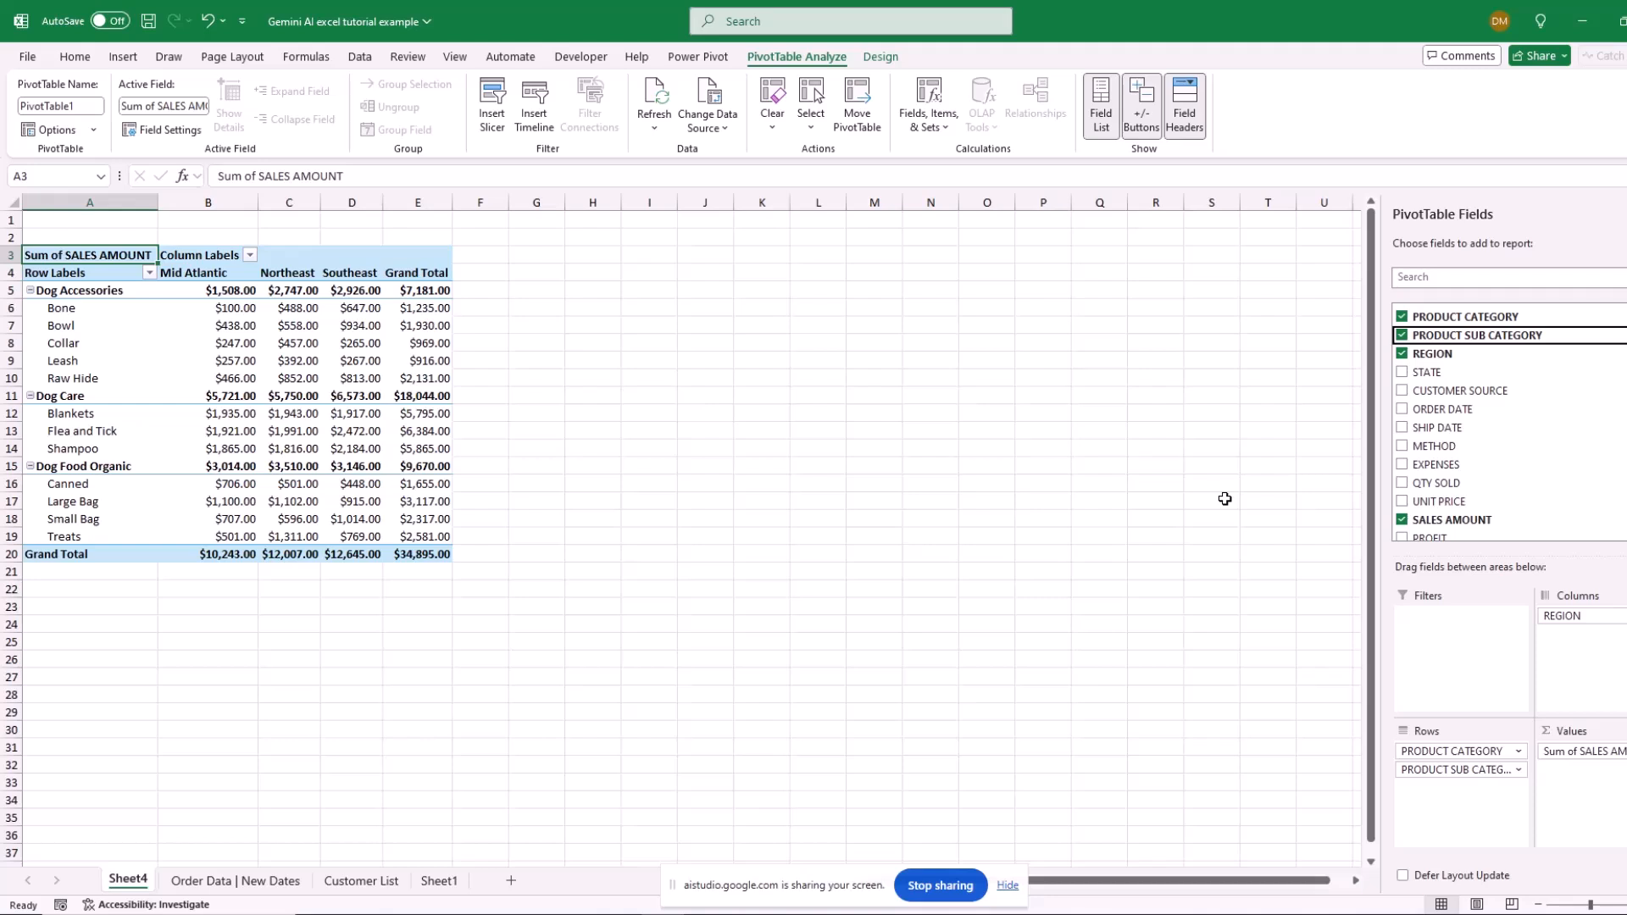
Create a second PivotTable from all the Order Data | New Dates data on a new worksheet, adding it to the Data Model
{"action": "left_click", "coordinate": [268, 882]}
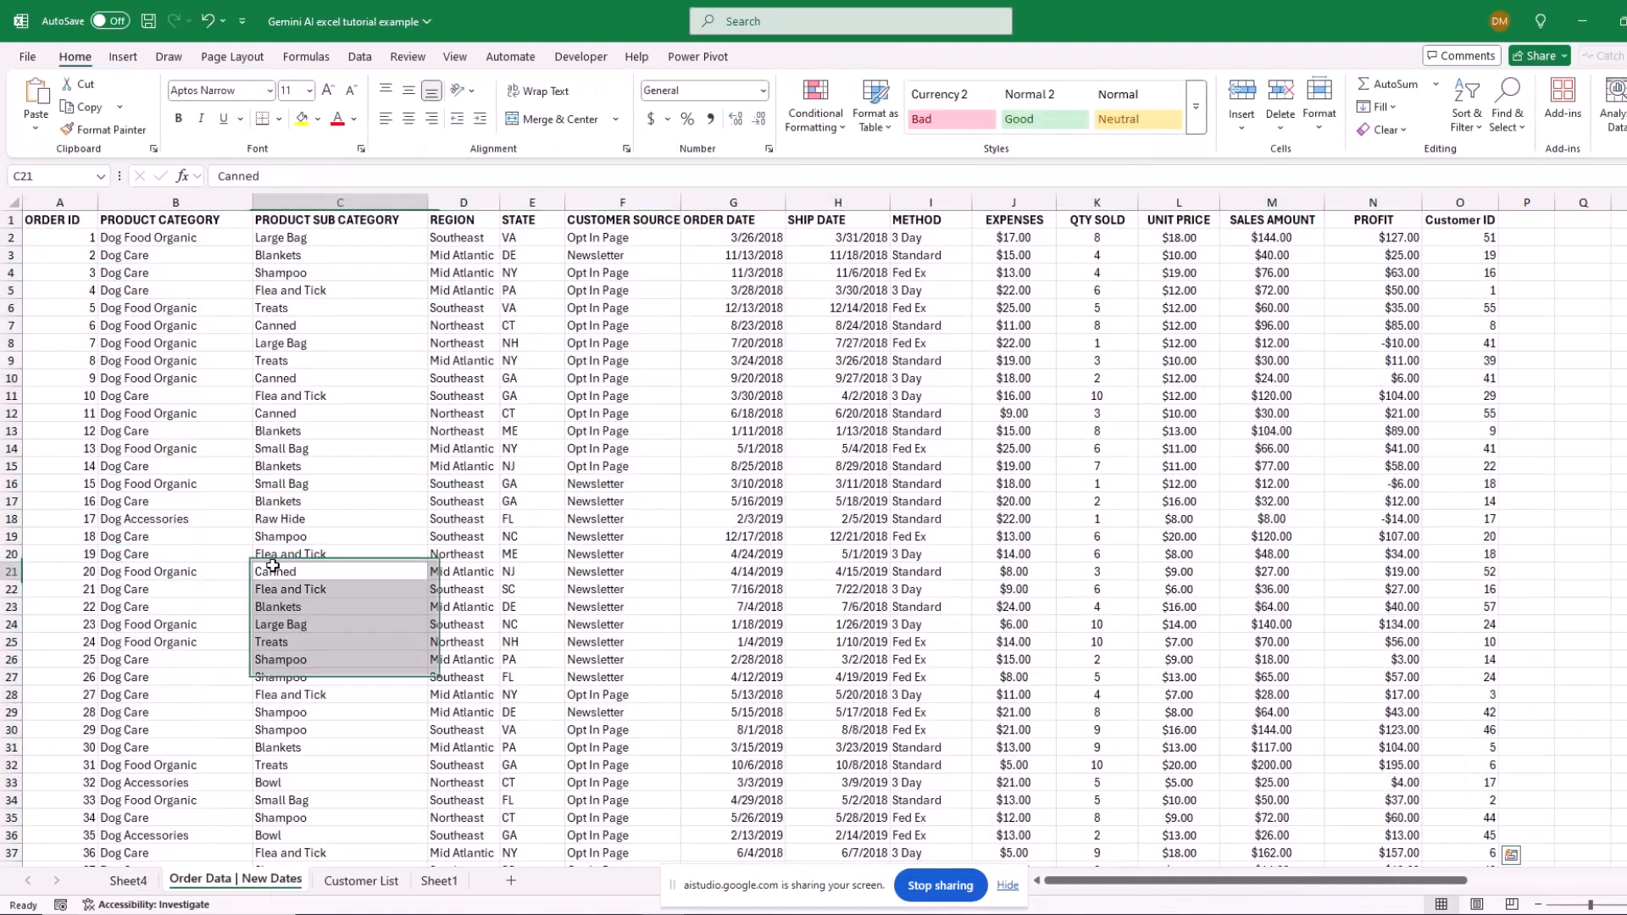
{"action": "left_click", "coordinate": [273, 565]}
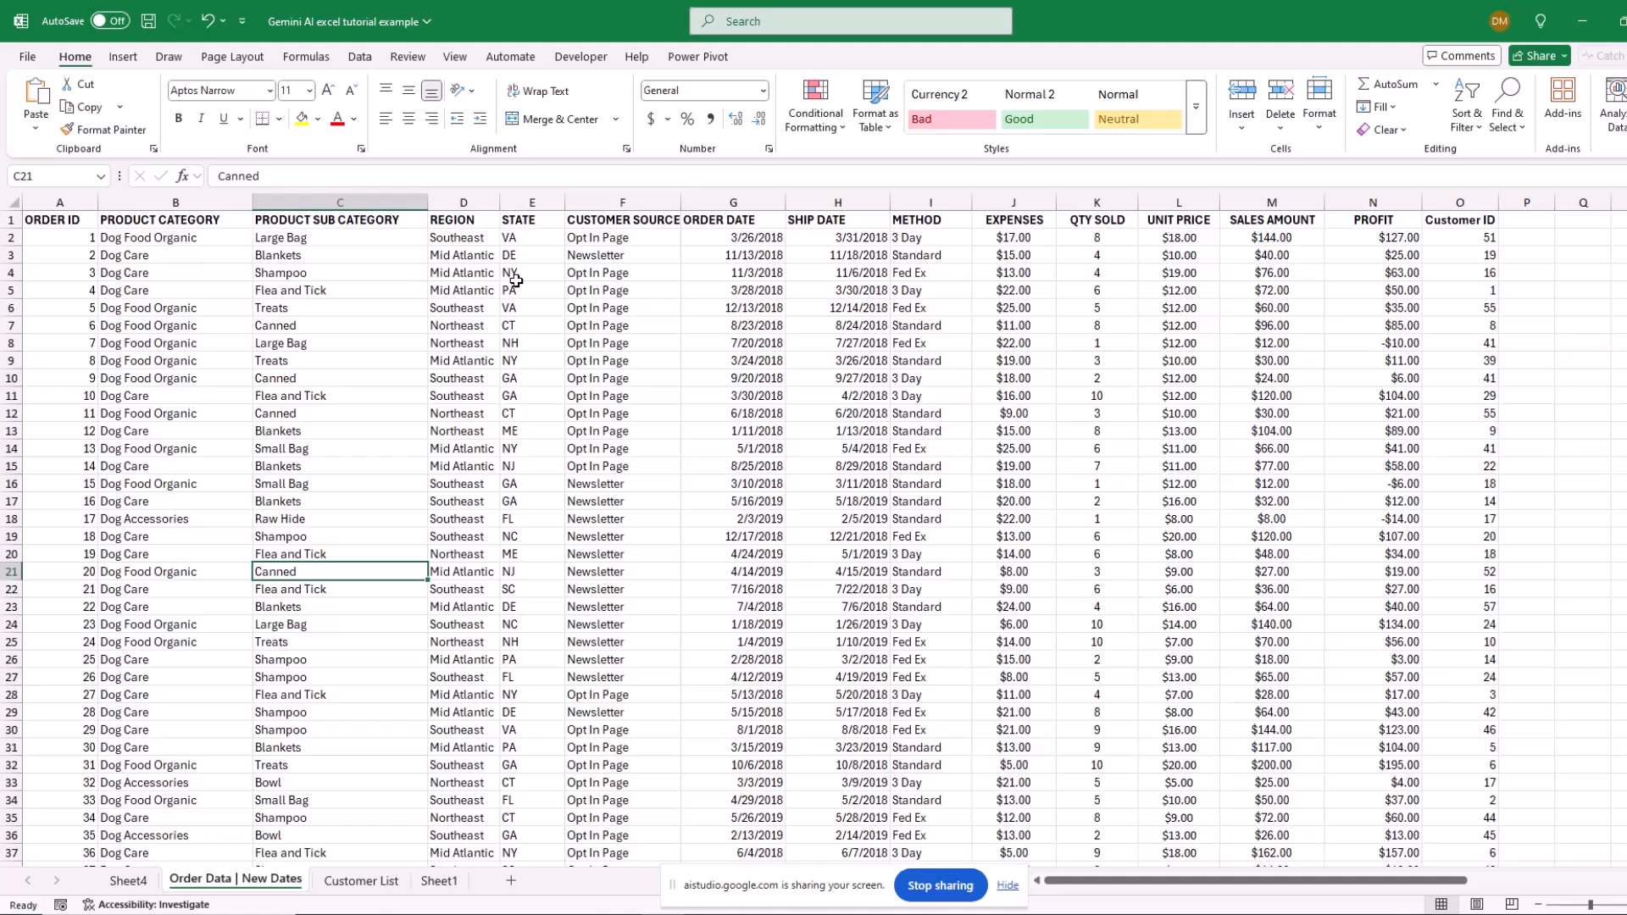
{"action": "key", "text": "ctrl+a"}
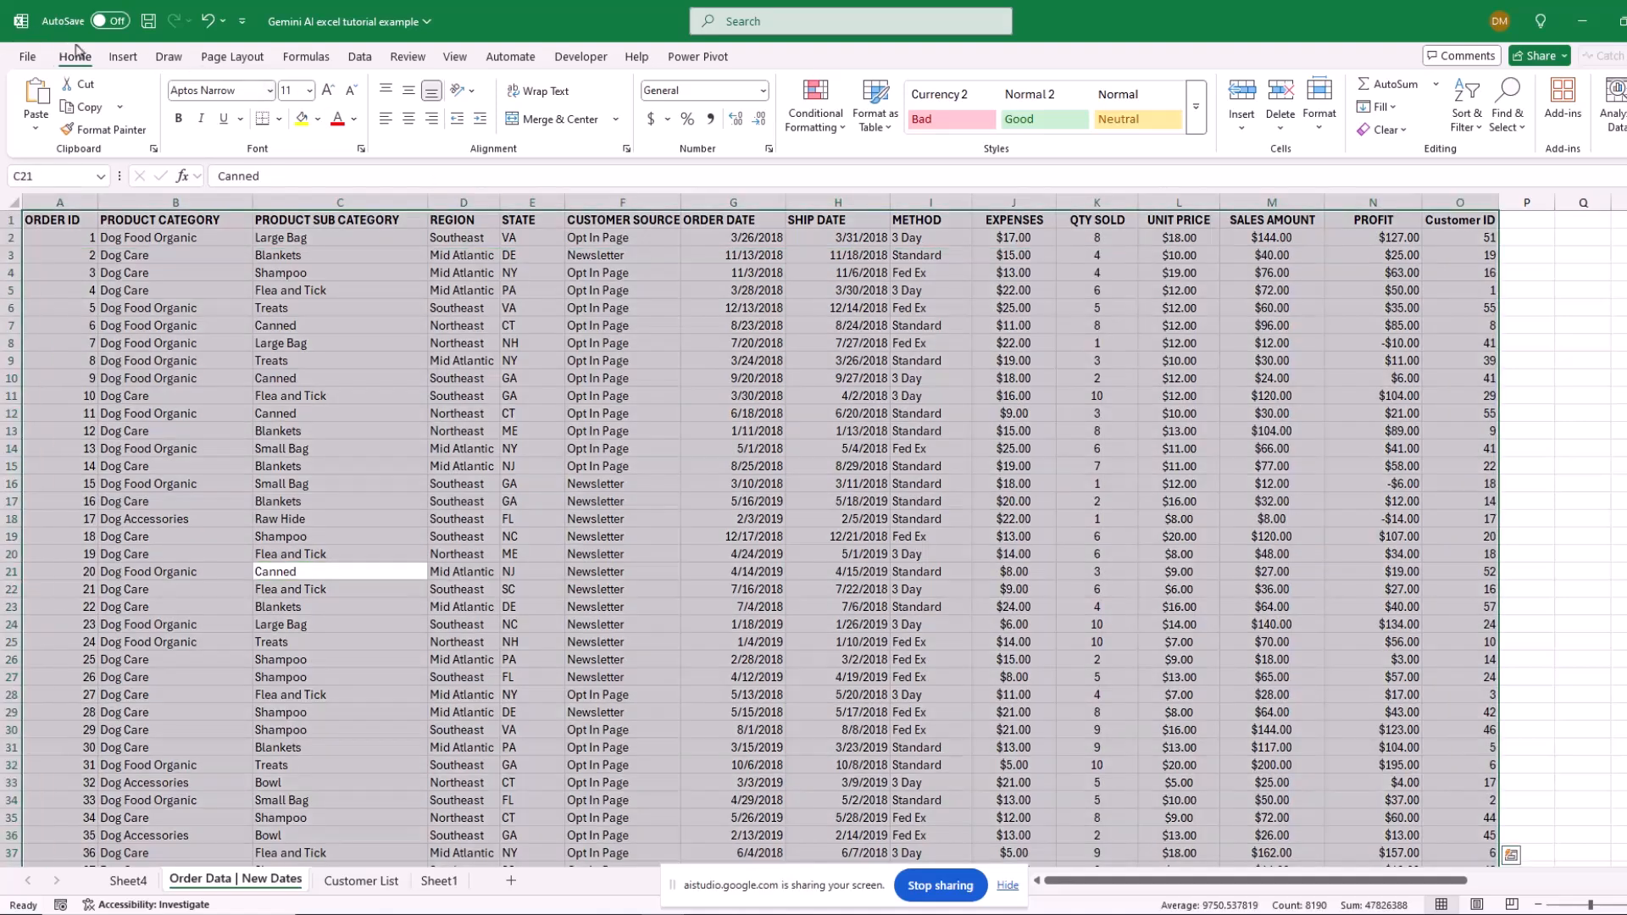
{"action": "left_click", "coordinate": [129, 59]}
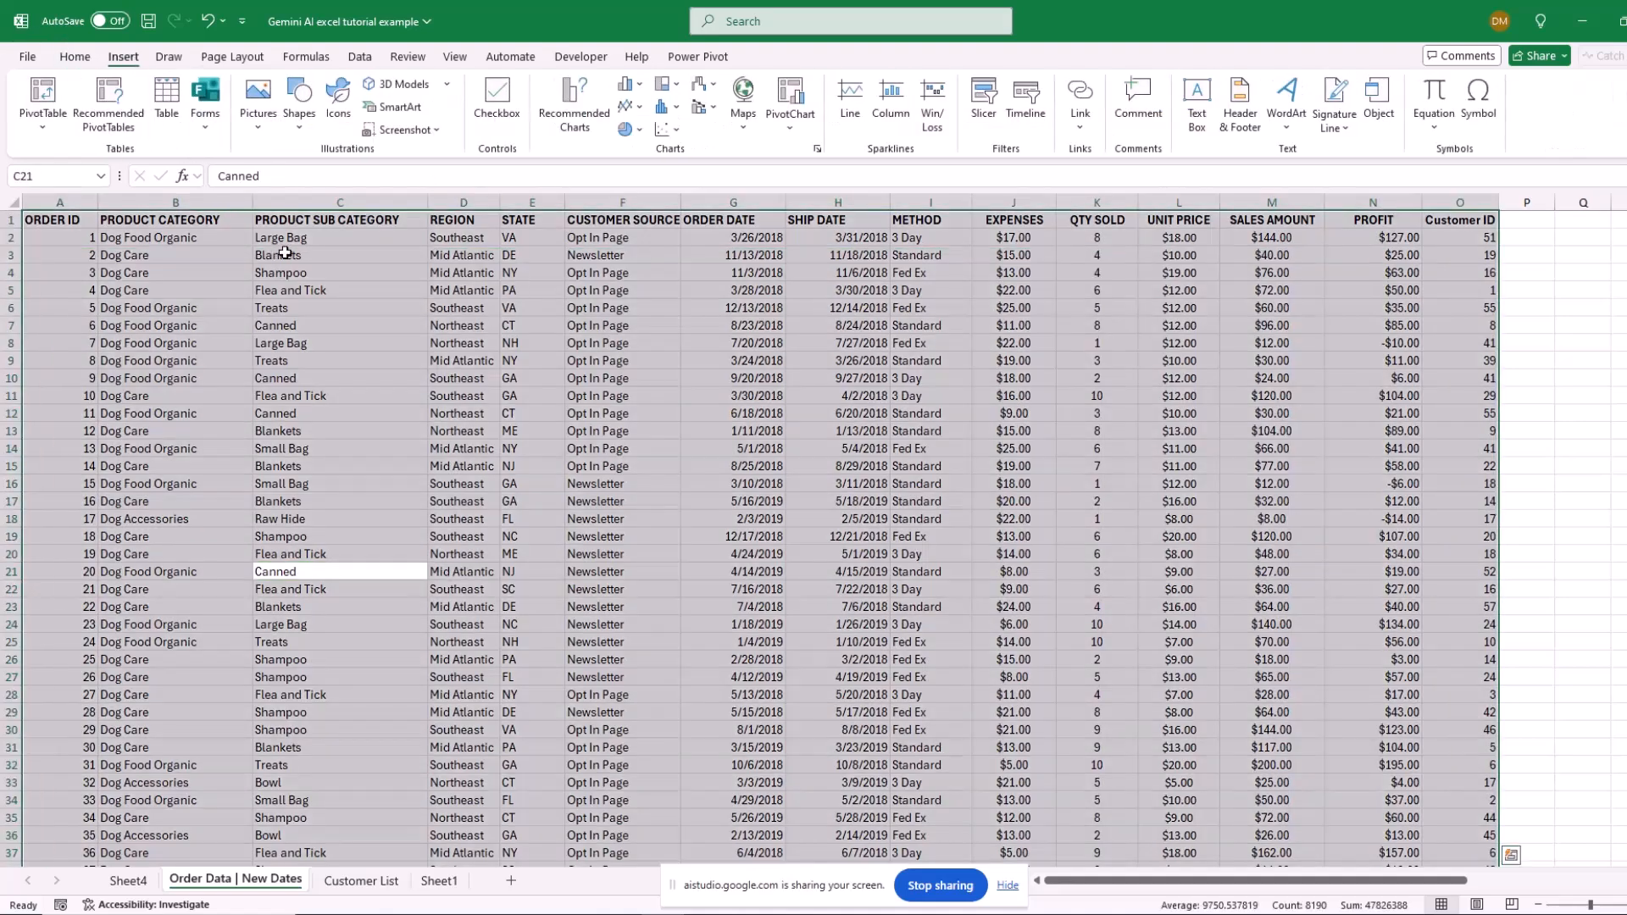
{"action": "left_click", "coordinate": [42, 91]}
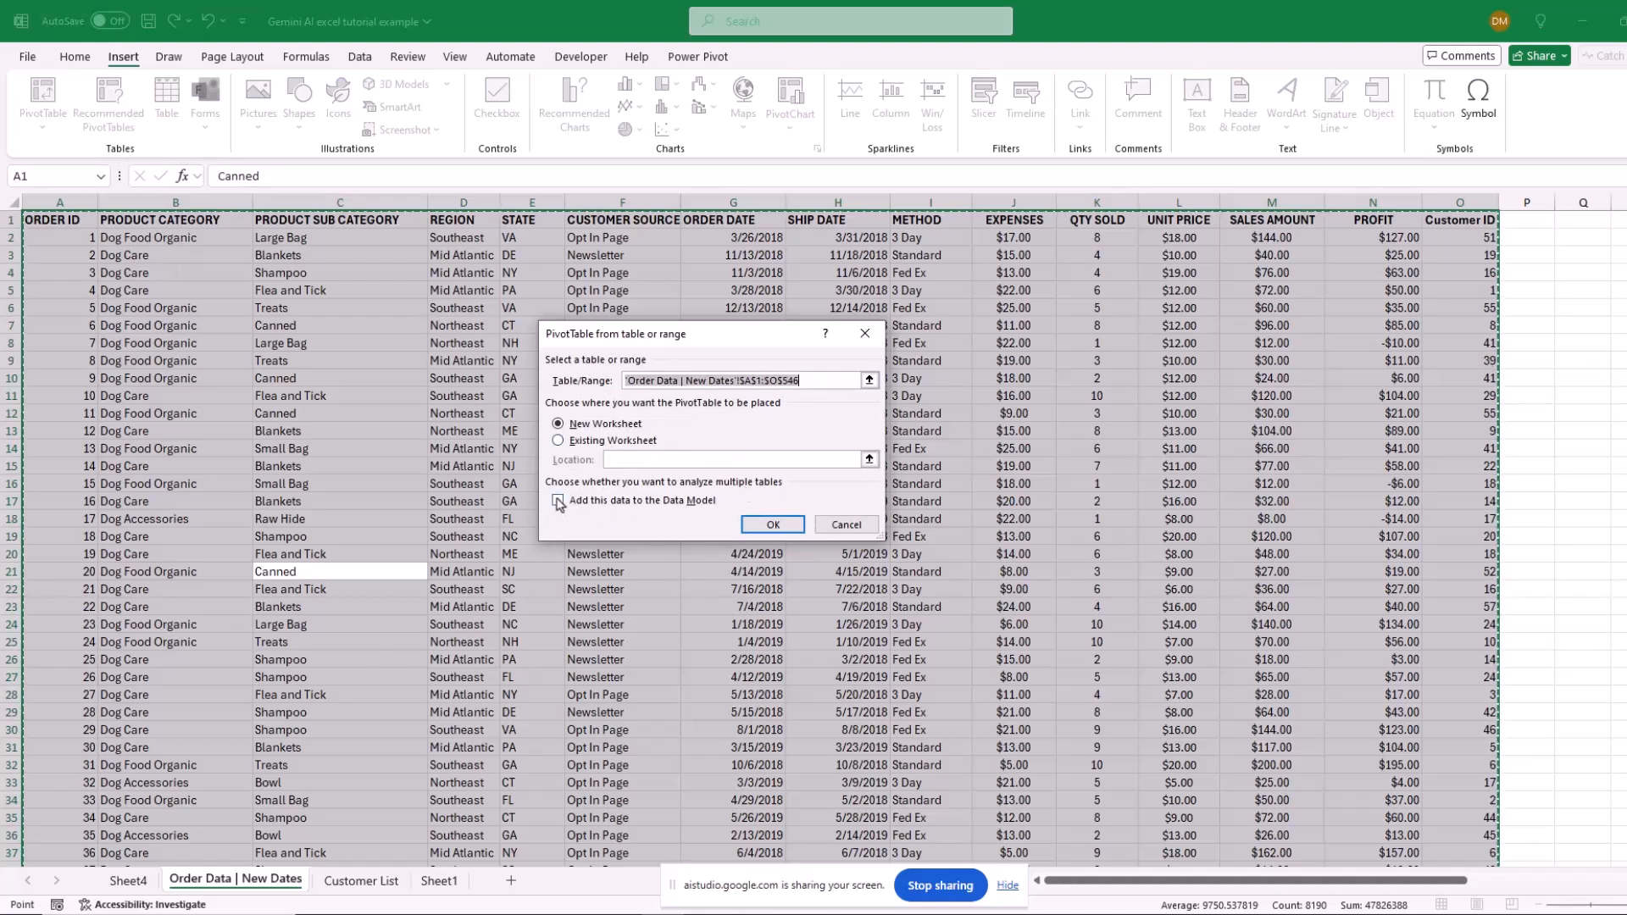
{"action": "left_click", "coordinate": [559, 501]}
{"action": "left_click", "coordinate": [772, 525]}
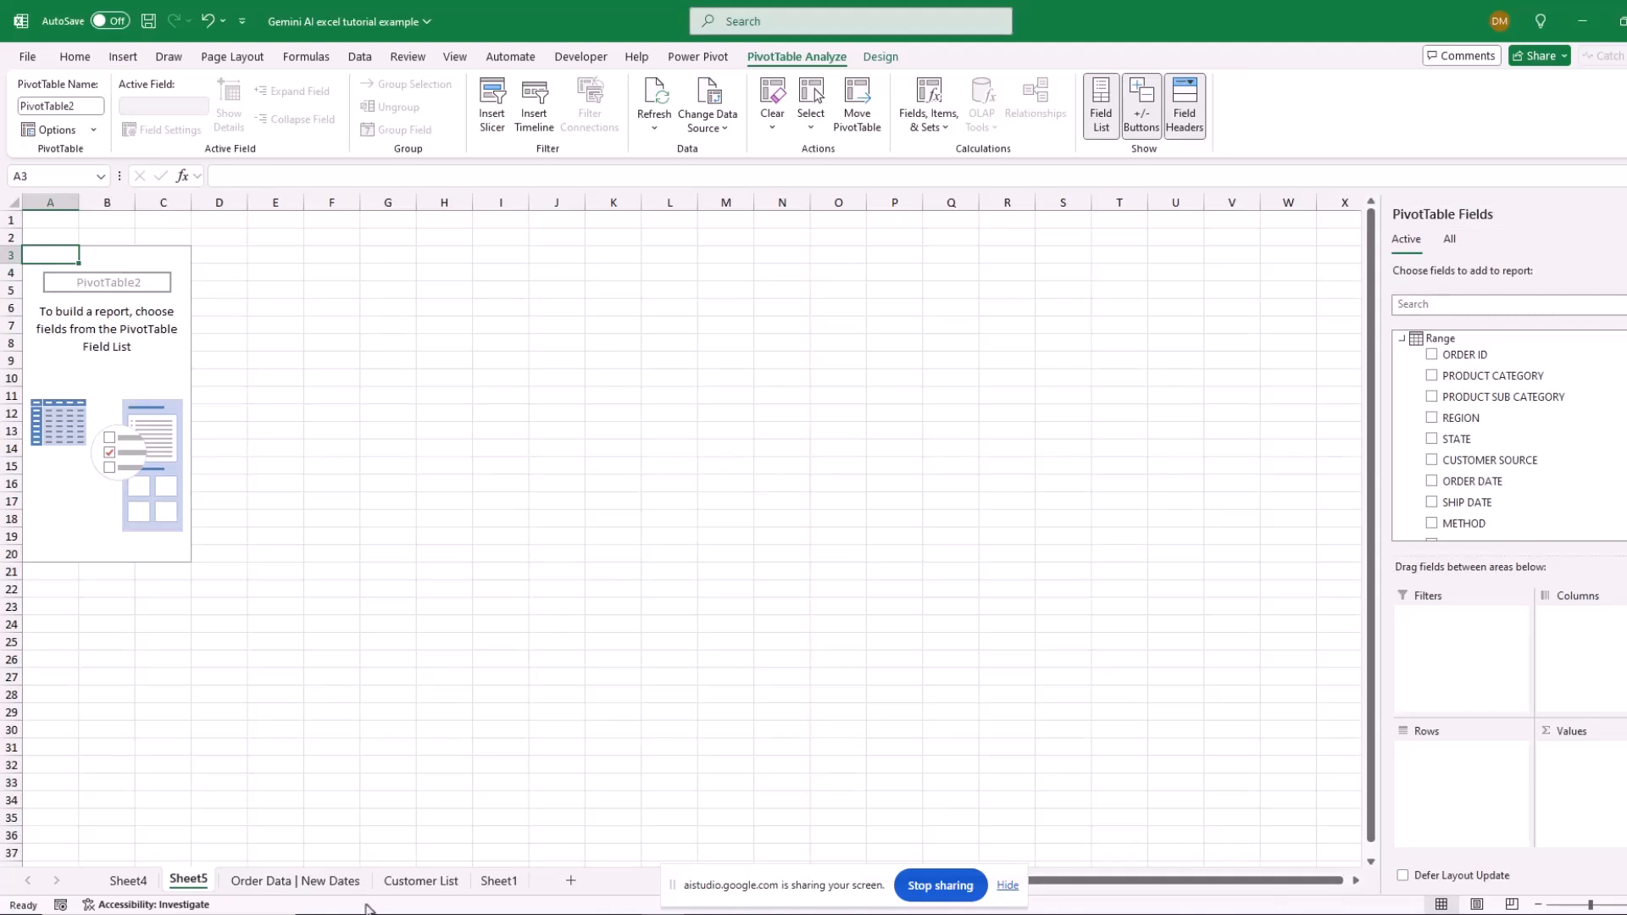
Create a PivotTable from the whole Customer List table on a new worksheet, adding its data to the Data Model
{"action": "left_click", "coordinate": [431, 881]}
{"action": "left_click", "coordinate": [67, 222]}
{"action": "key", "text": "ctrl+a"}
{"action": "scroll", "coordinate": [67, 221], "scroll_direction": "down", "scroll_amount": 8}
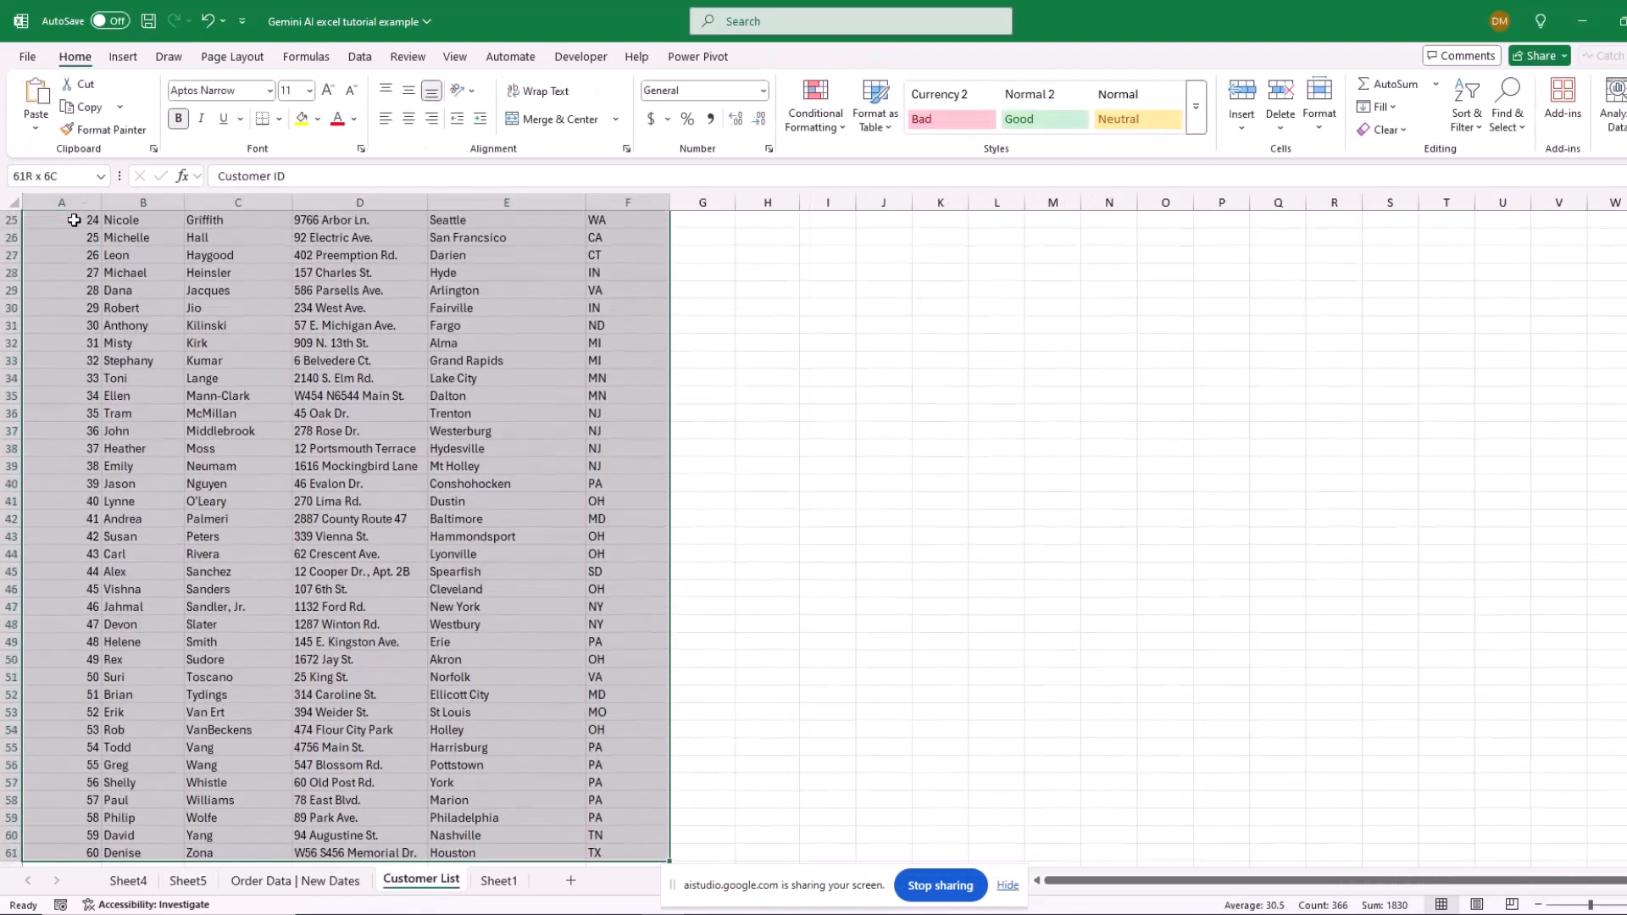
{"action": "left_click", "coordinate": [42, 95]}
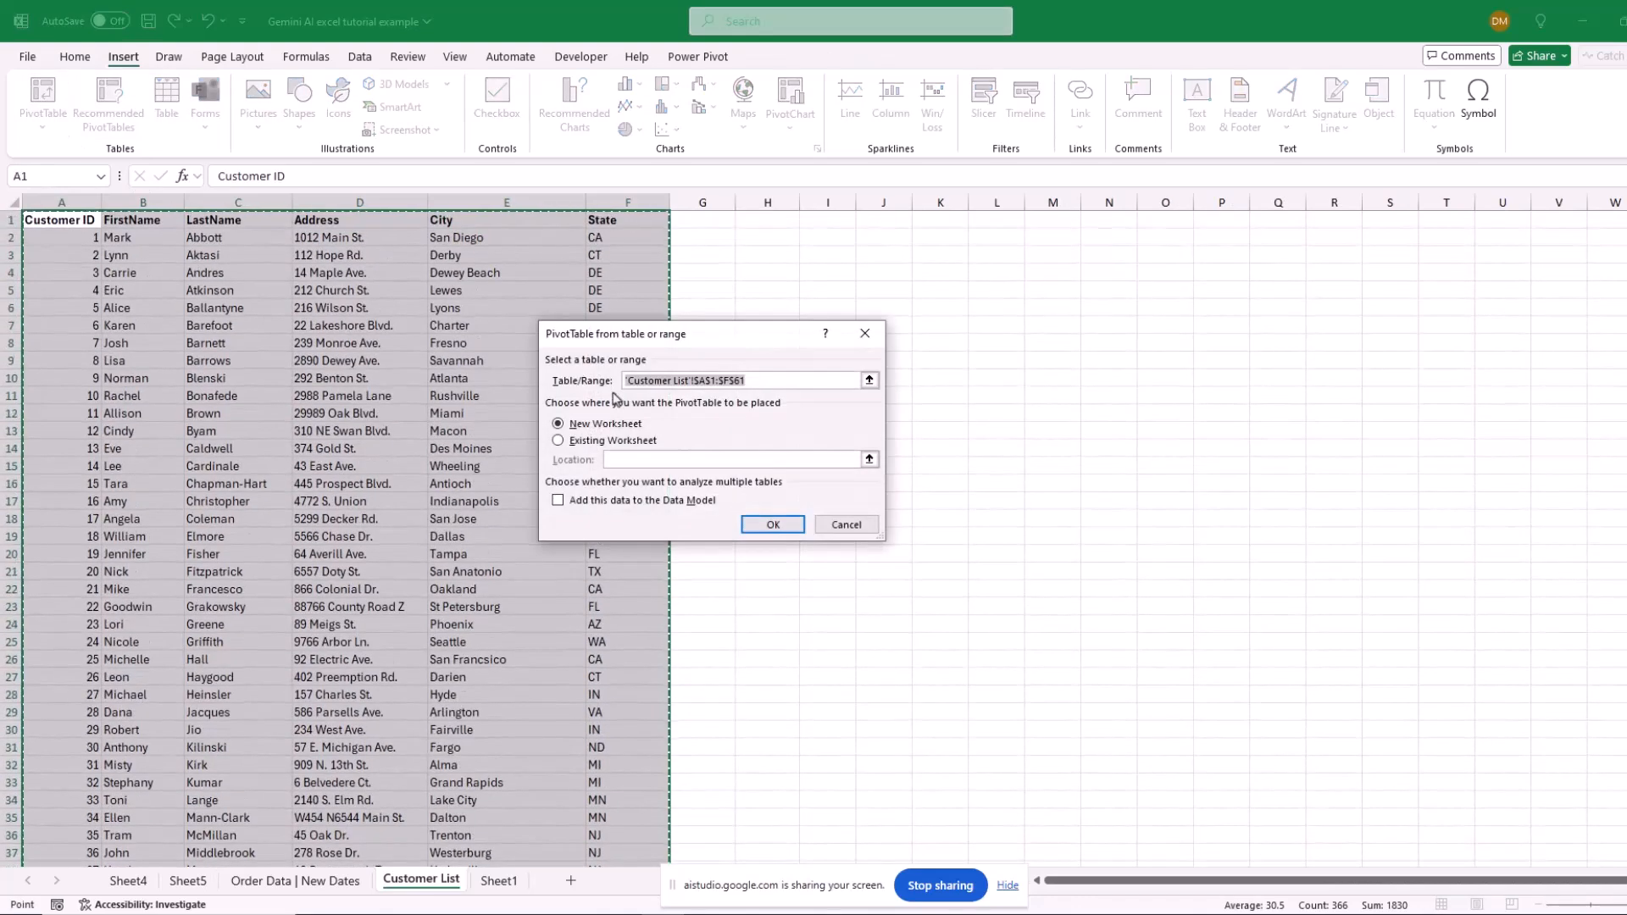
{"action": "left_click", "coordinate": [559, 502]}
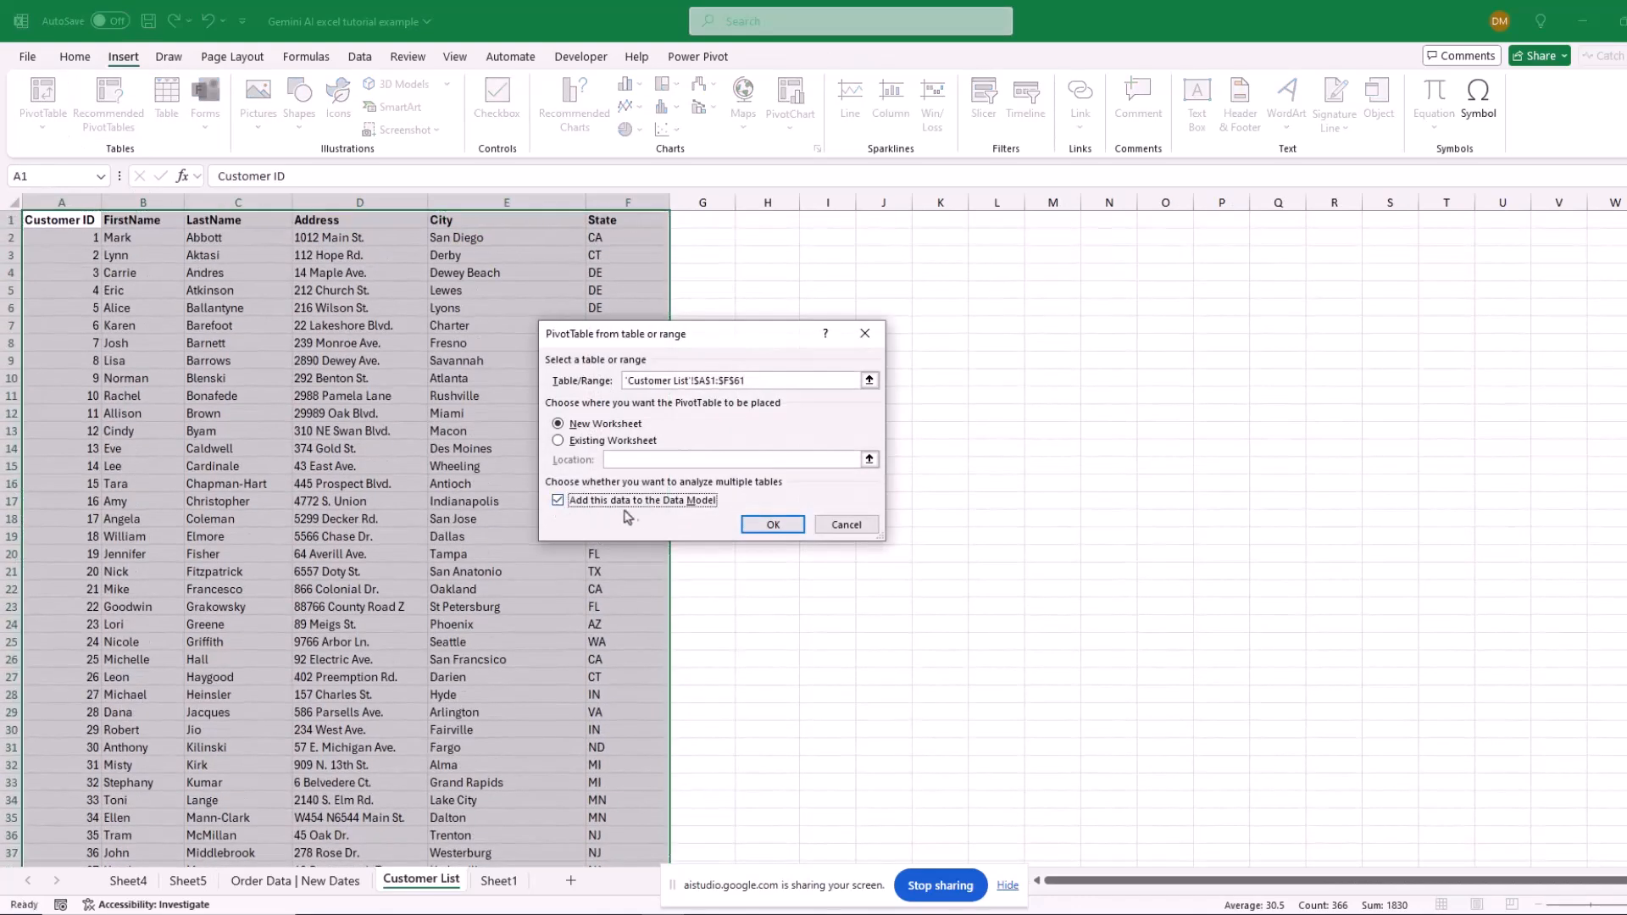
{"action": "left_click", "coordinate": [789, 526]}
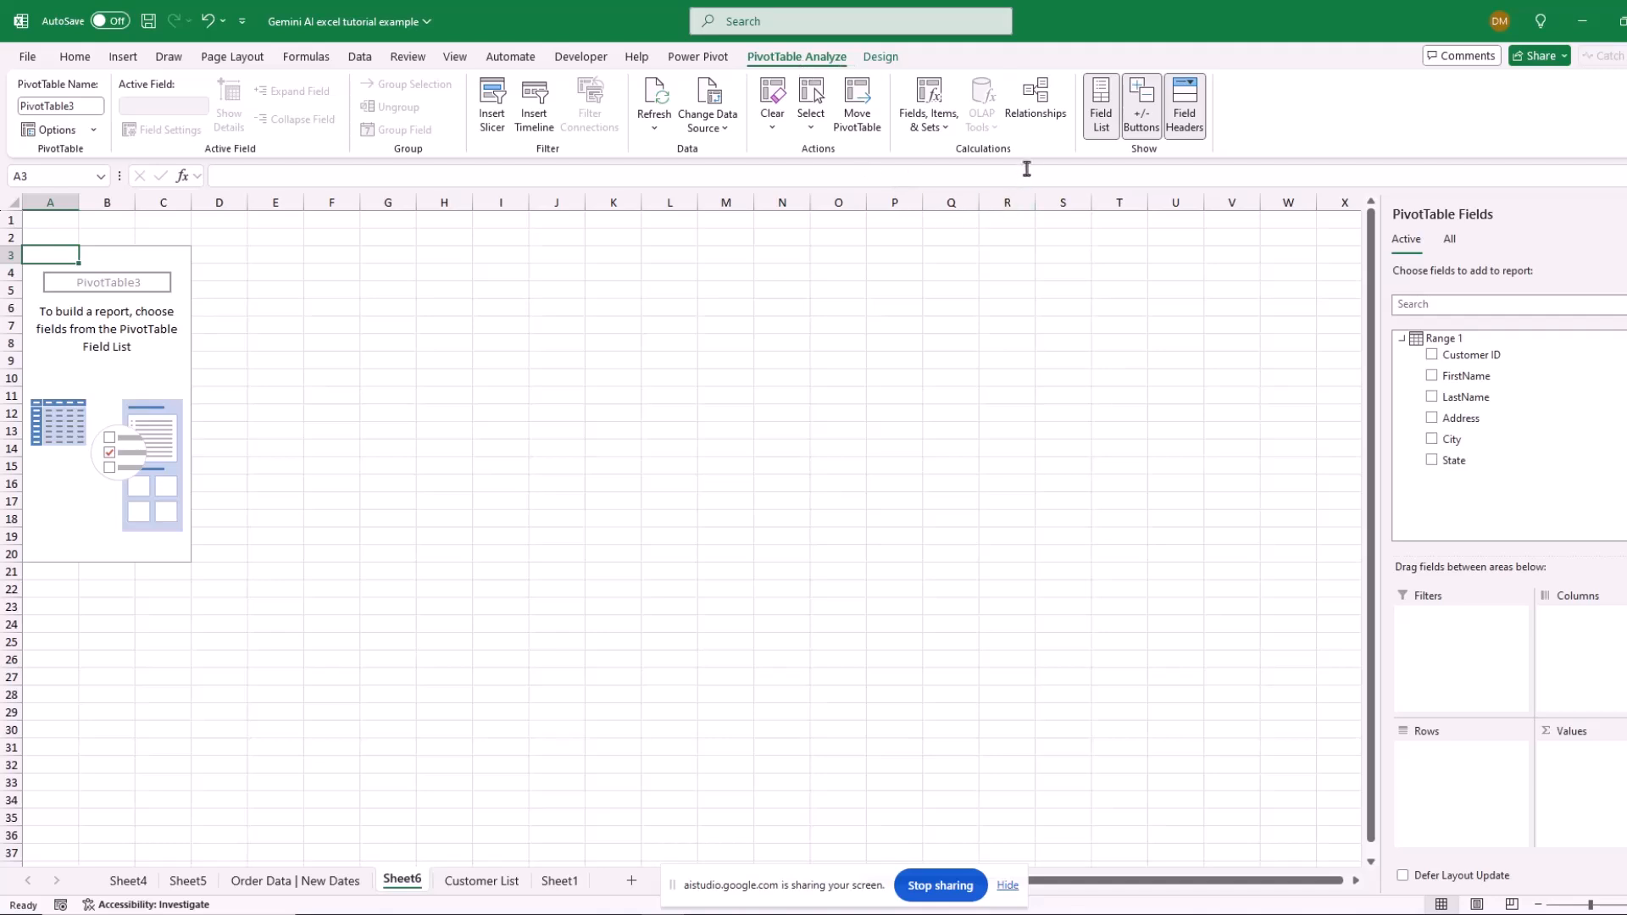
{"action": "left_click", "coordinate": [1041, 109]}
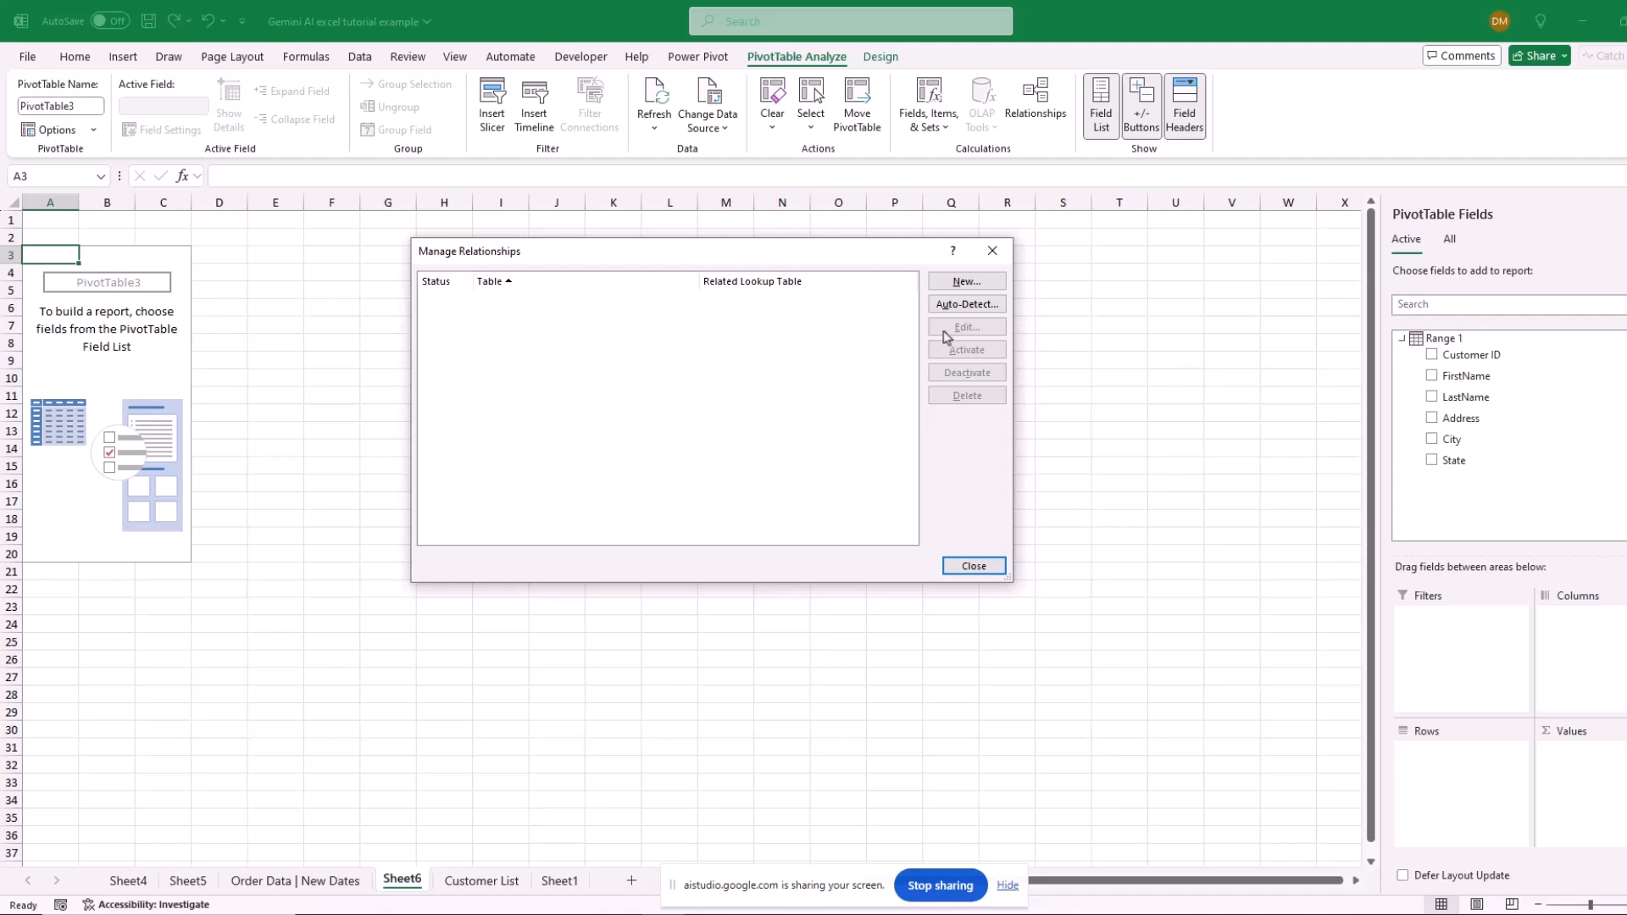
{"action": "left_click", "coordinate": [950, 280]}
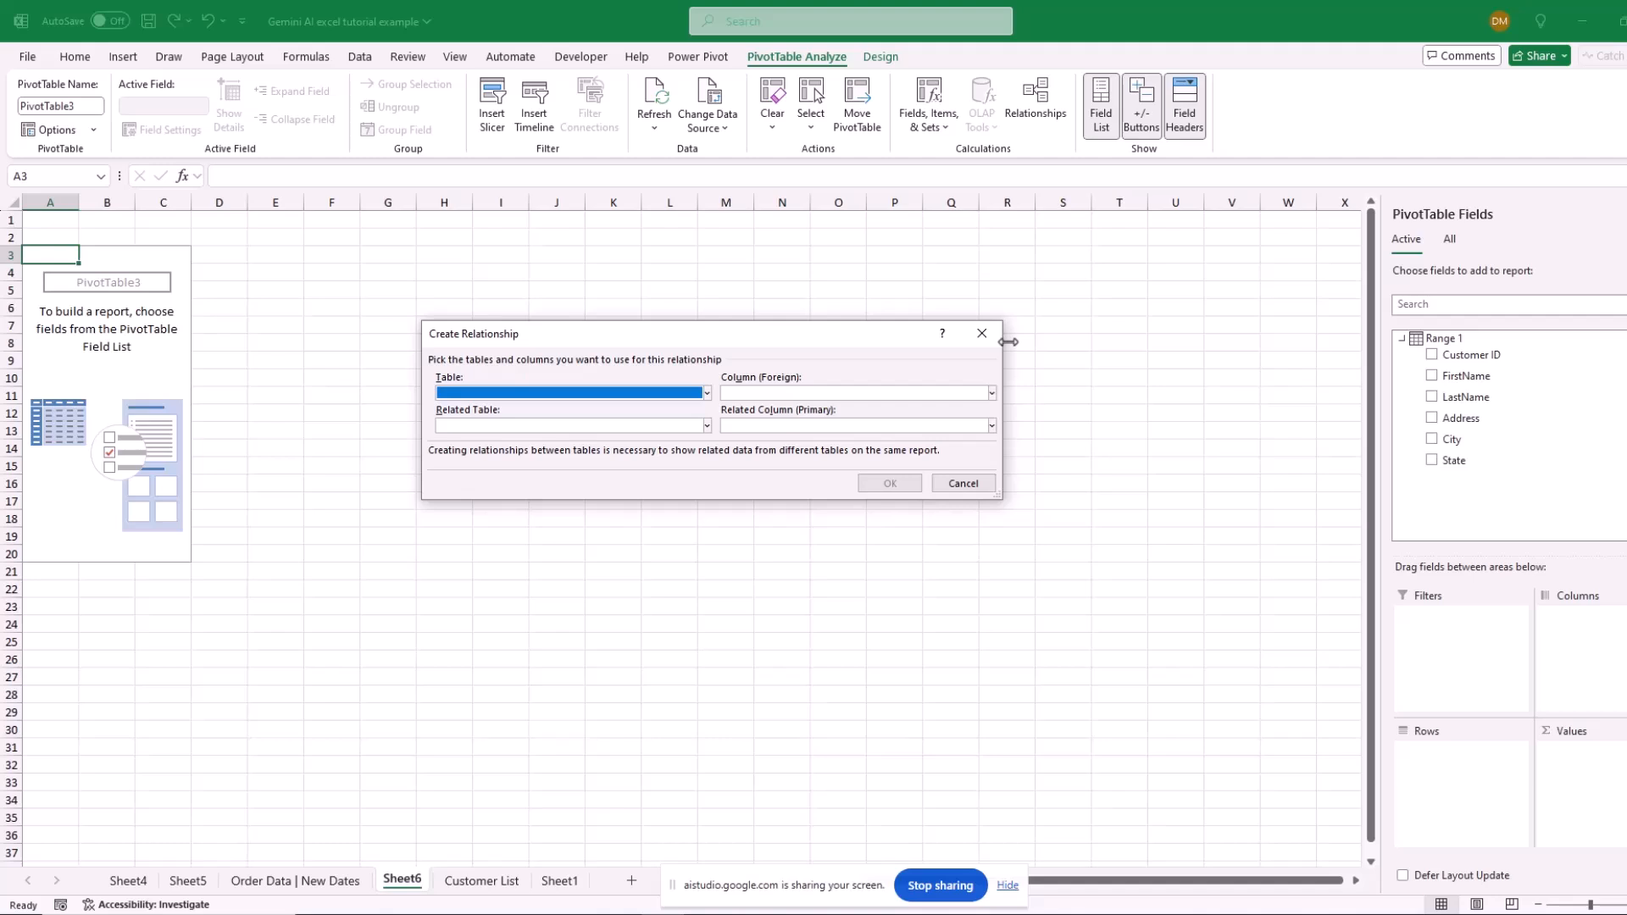
{"action": "left_click", "coordinate": [707, 394]}
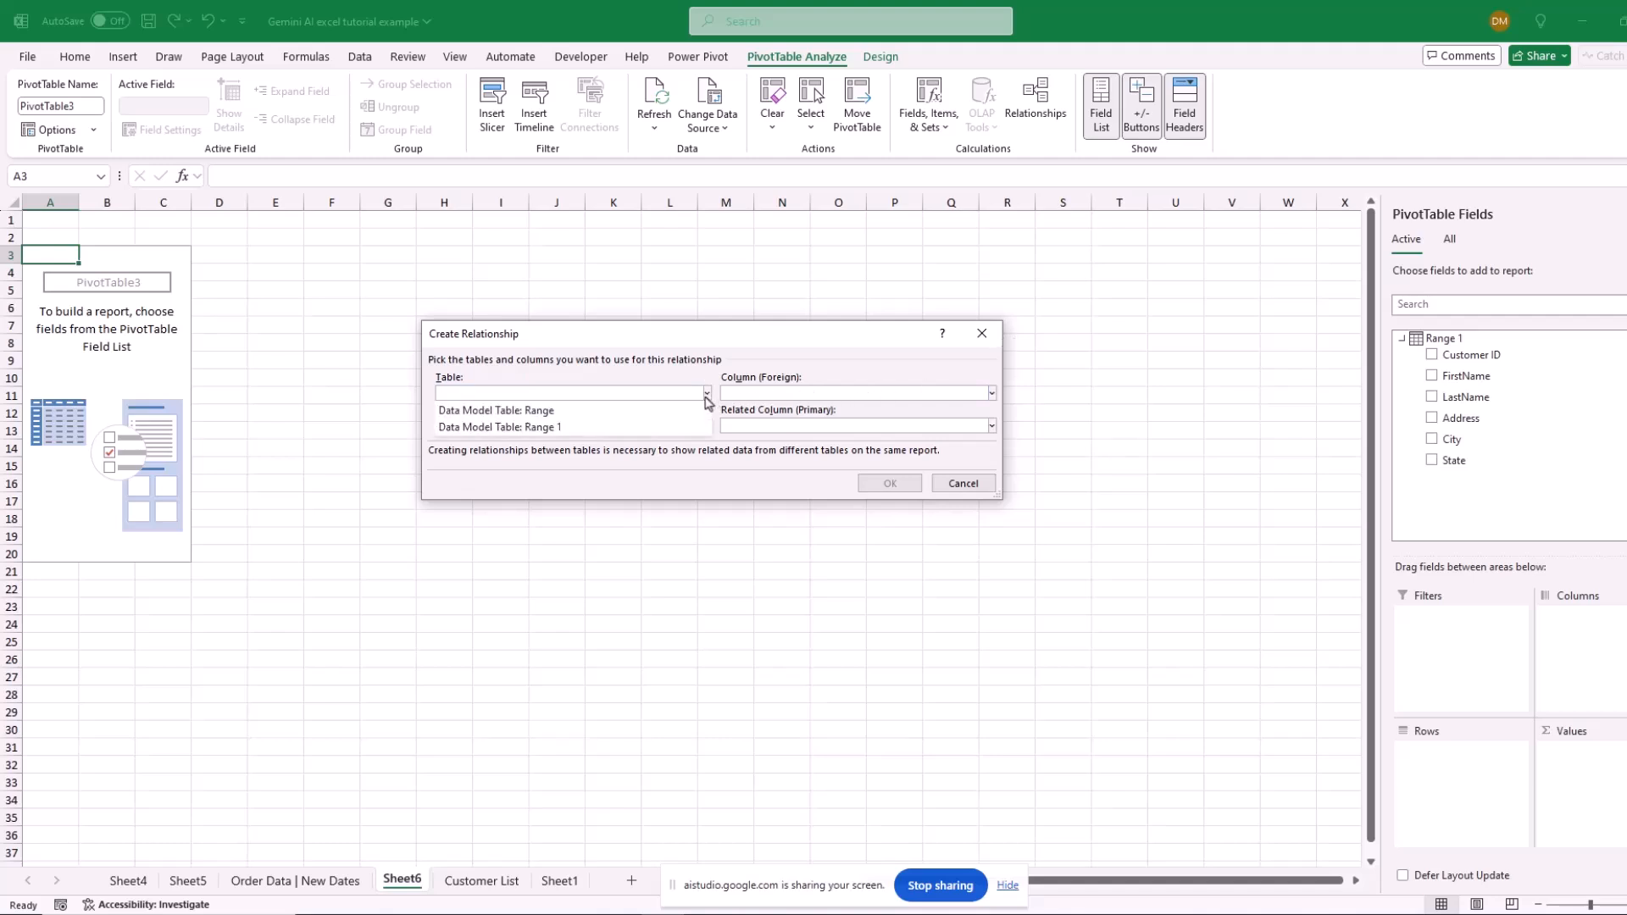
{"action": "left_click", "coordinate": [964, 485]}
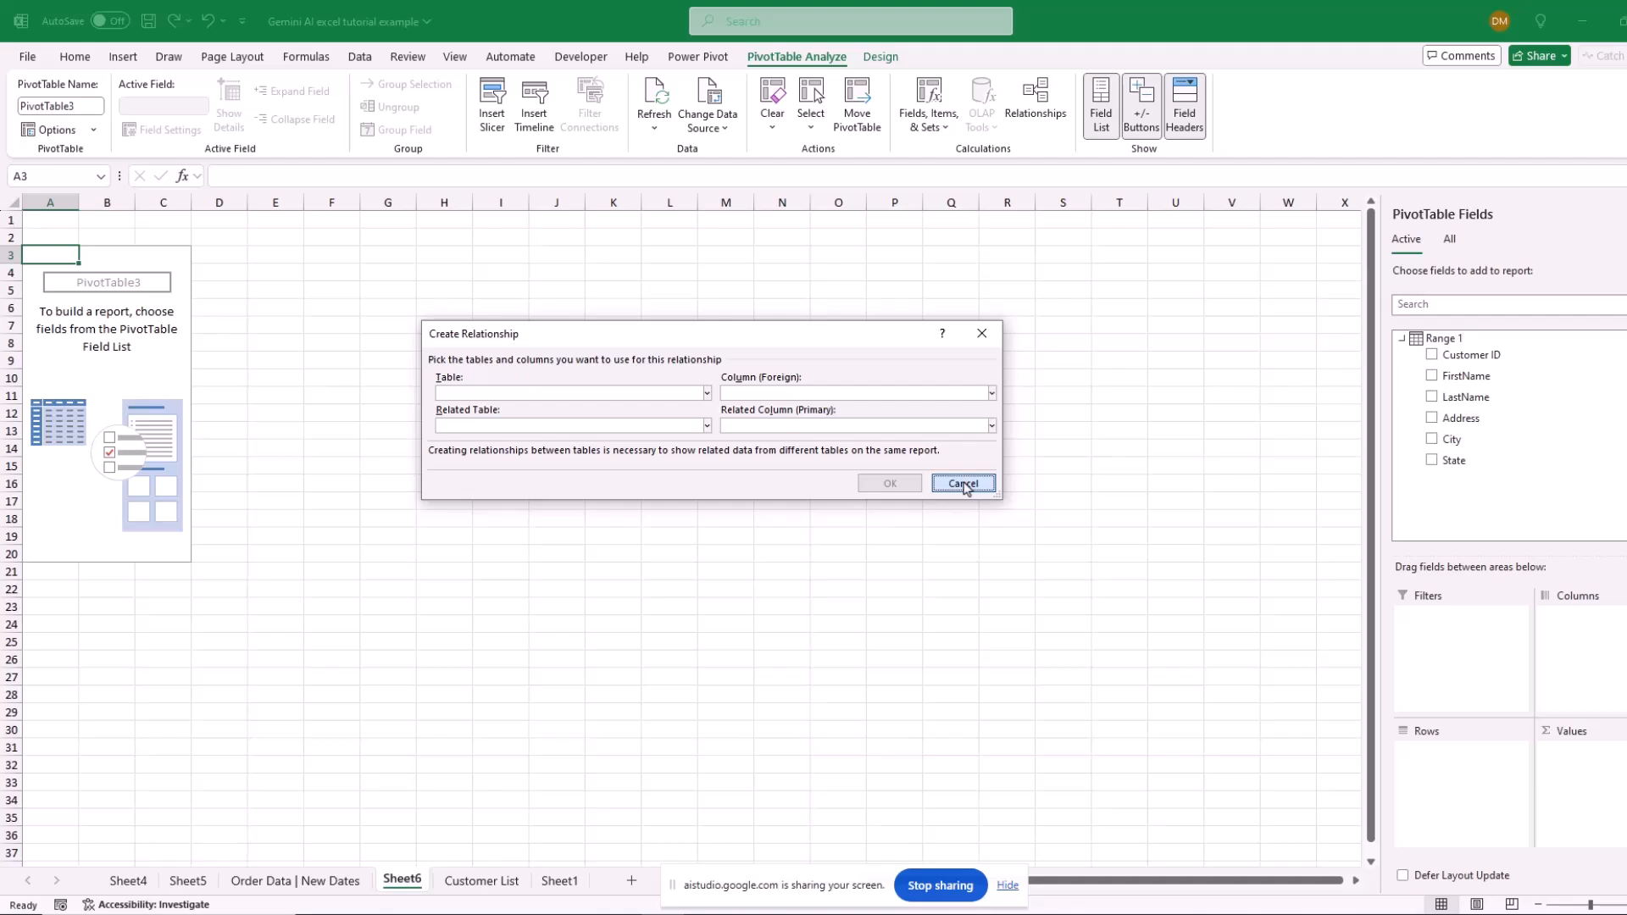
{"action": "left_click", "coordinate": [964, 485]}
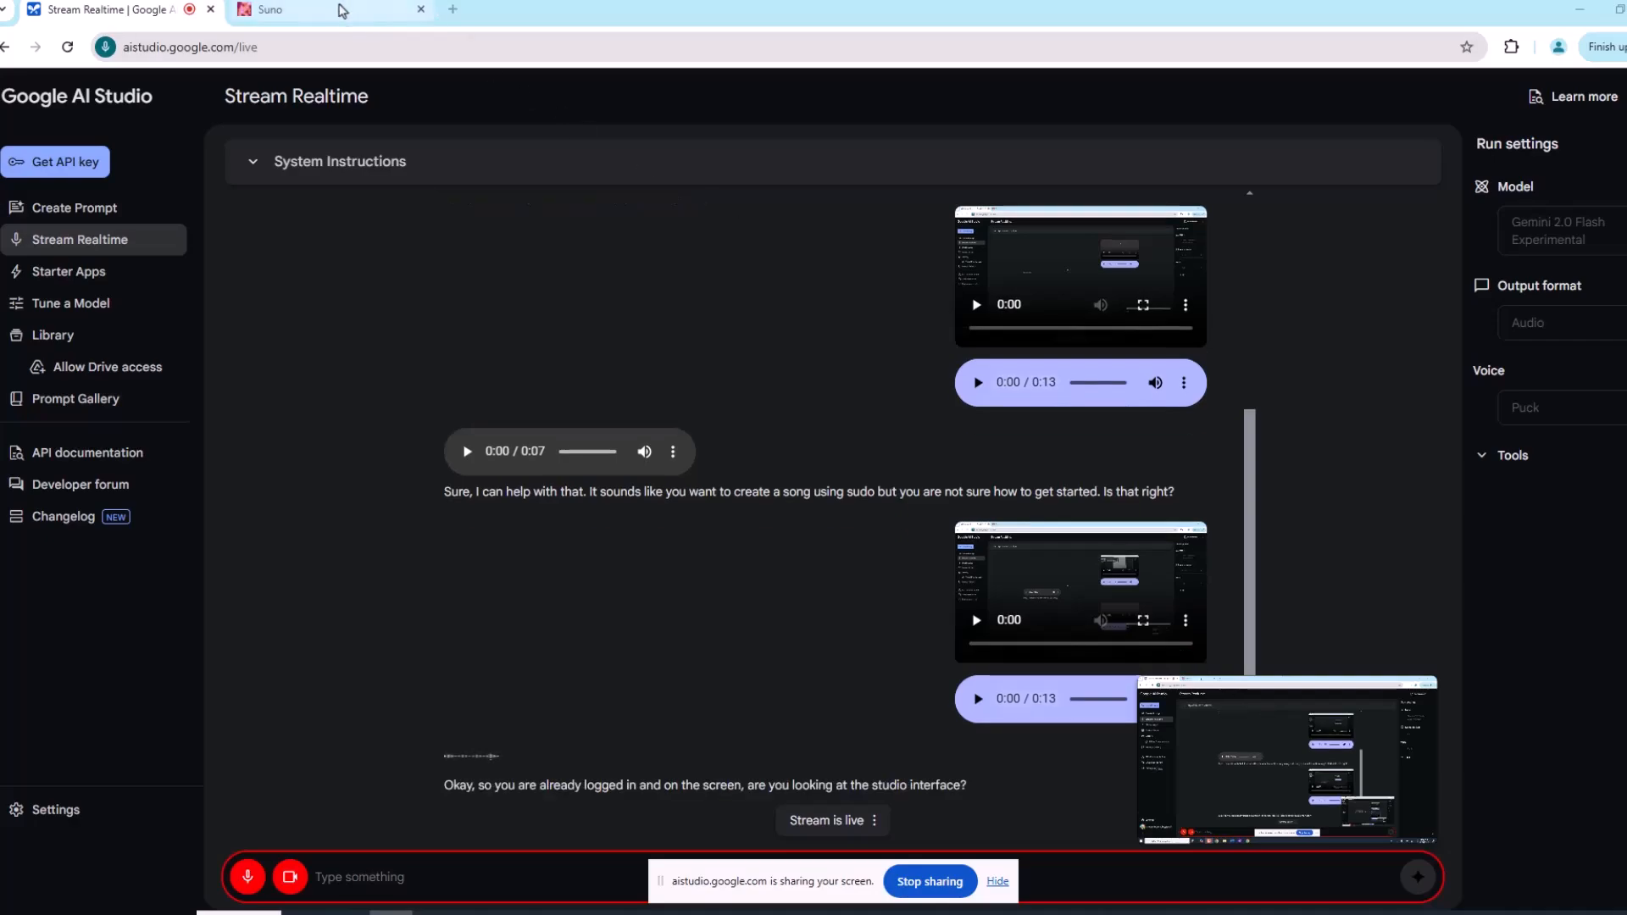
Switch to Suno and generate a song described as "create a hard rock song about how cool Google's Gemini AI is"
{"action": "left_click", "coordinate": [342, 11]}
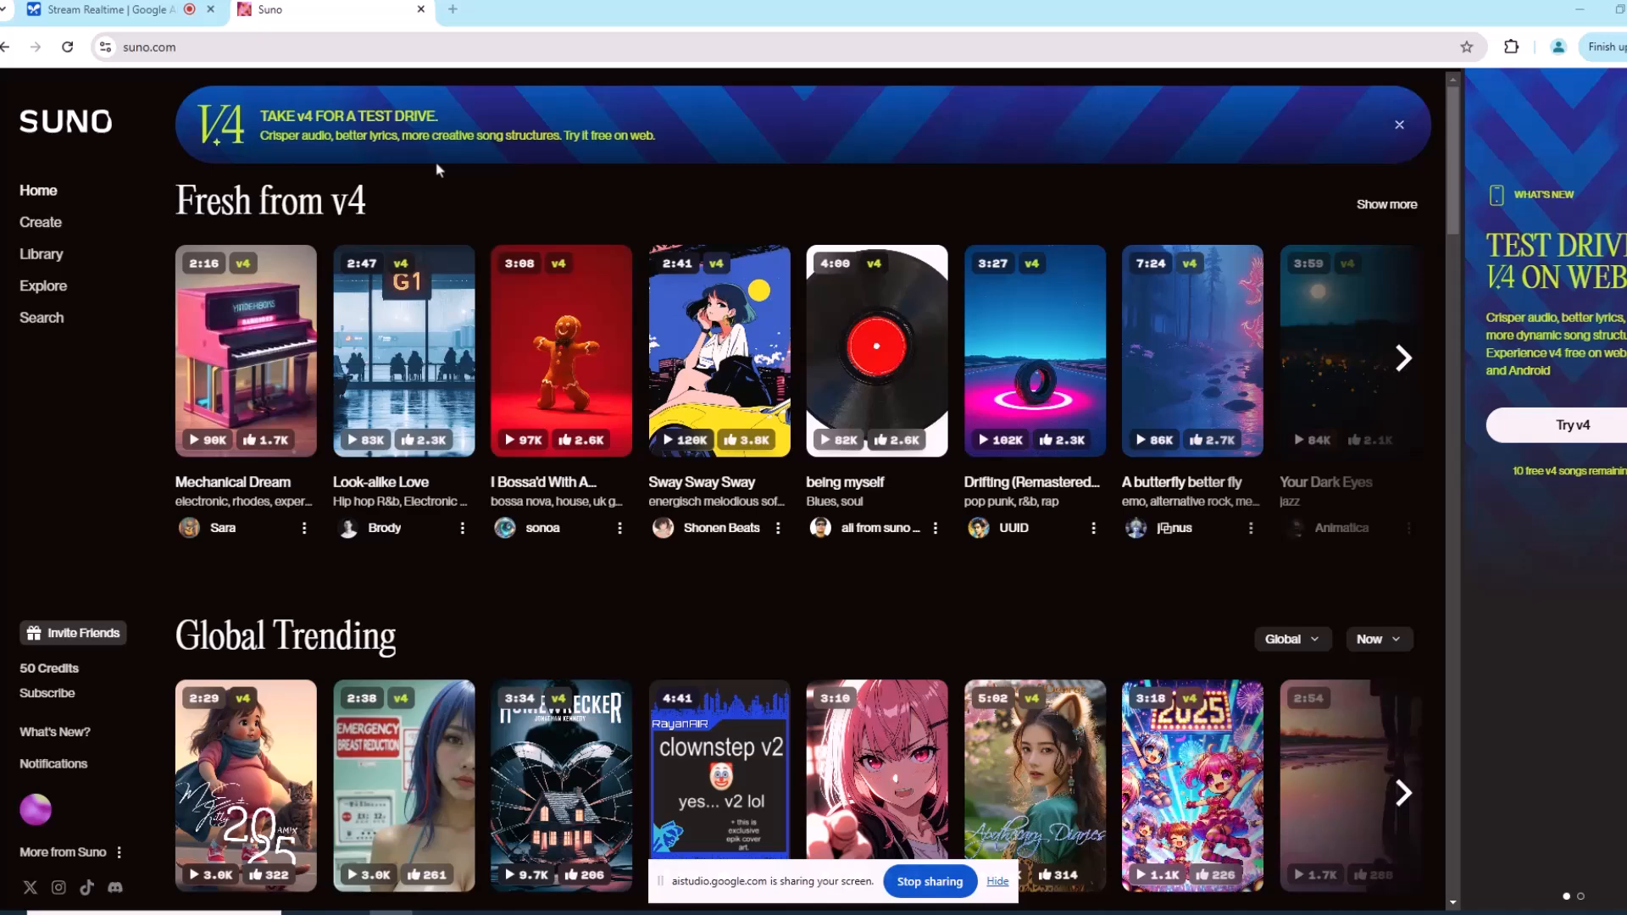
{"action": "left_click", "coordinate": [40, 224]}
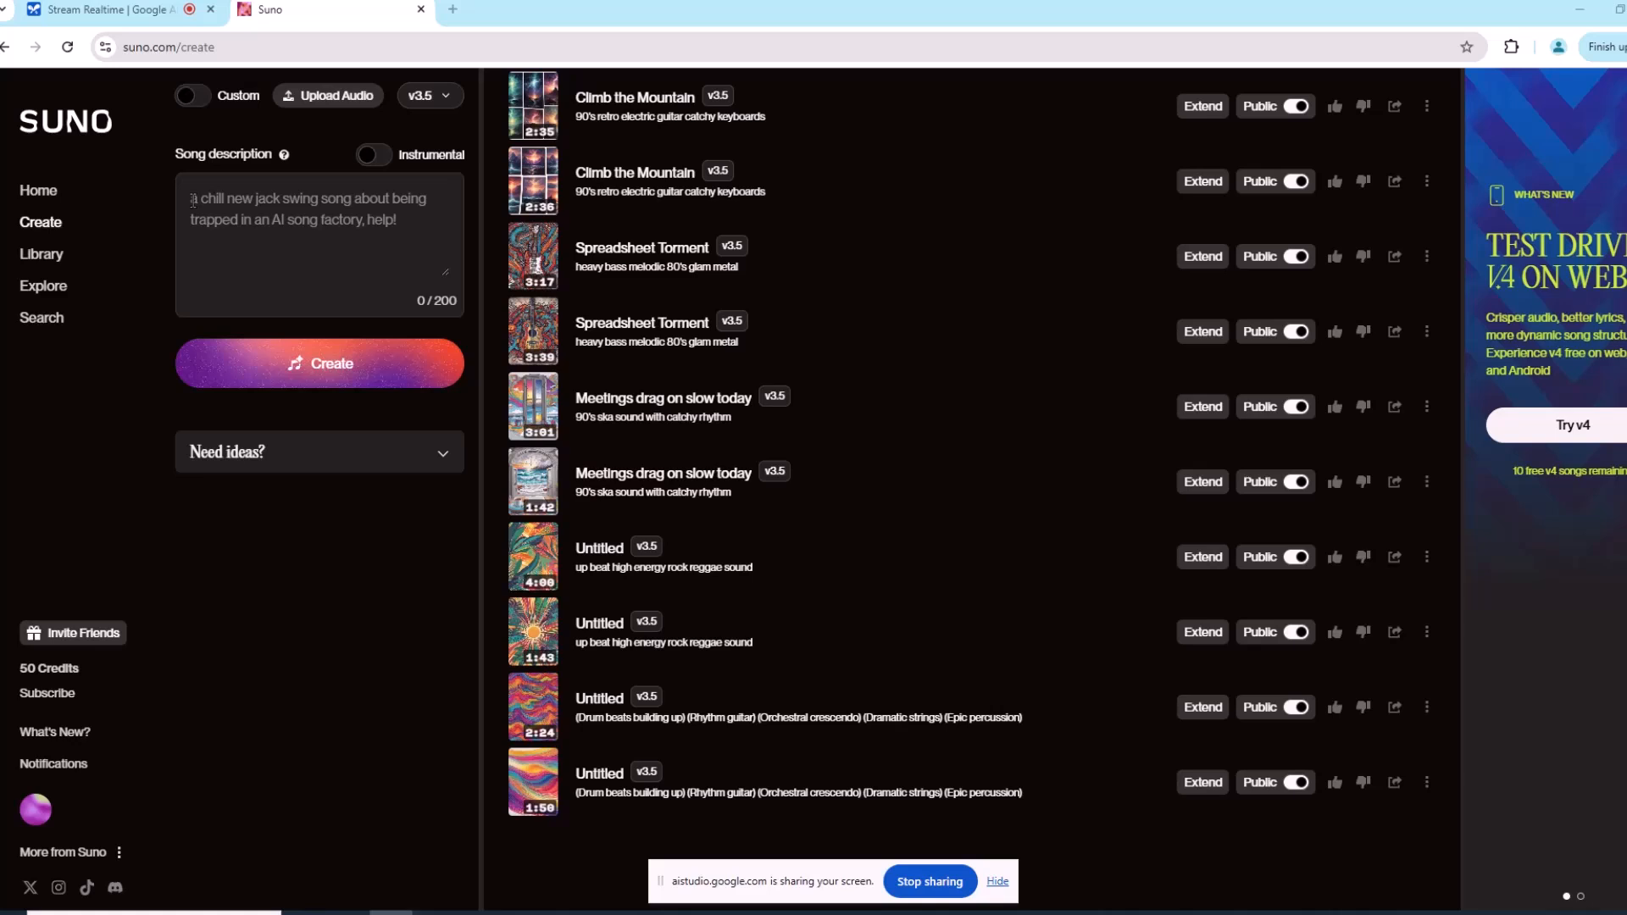
{"action": "type", "text": "crea"}
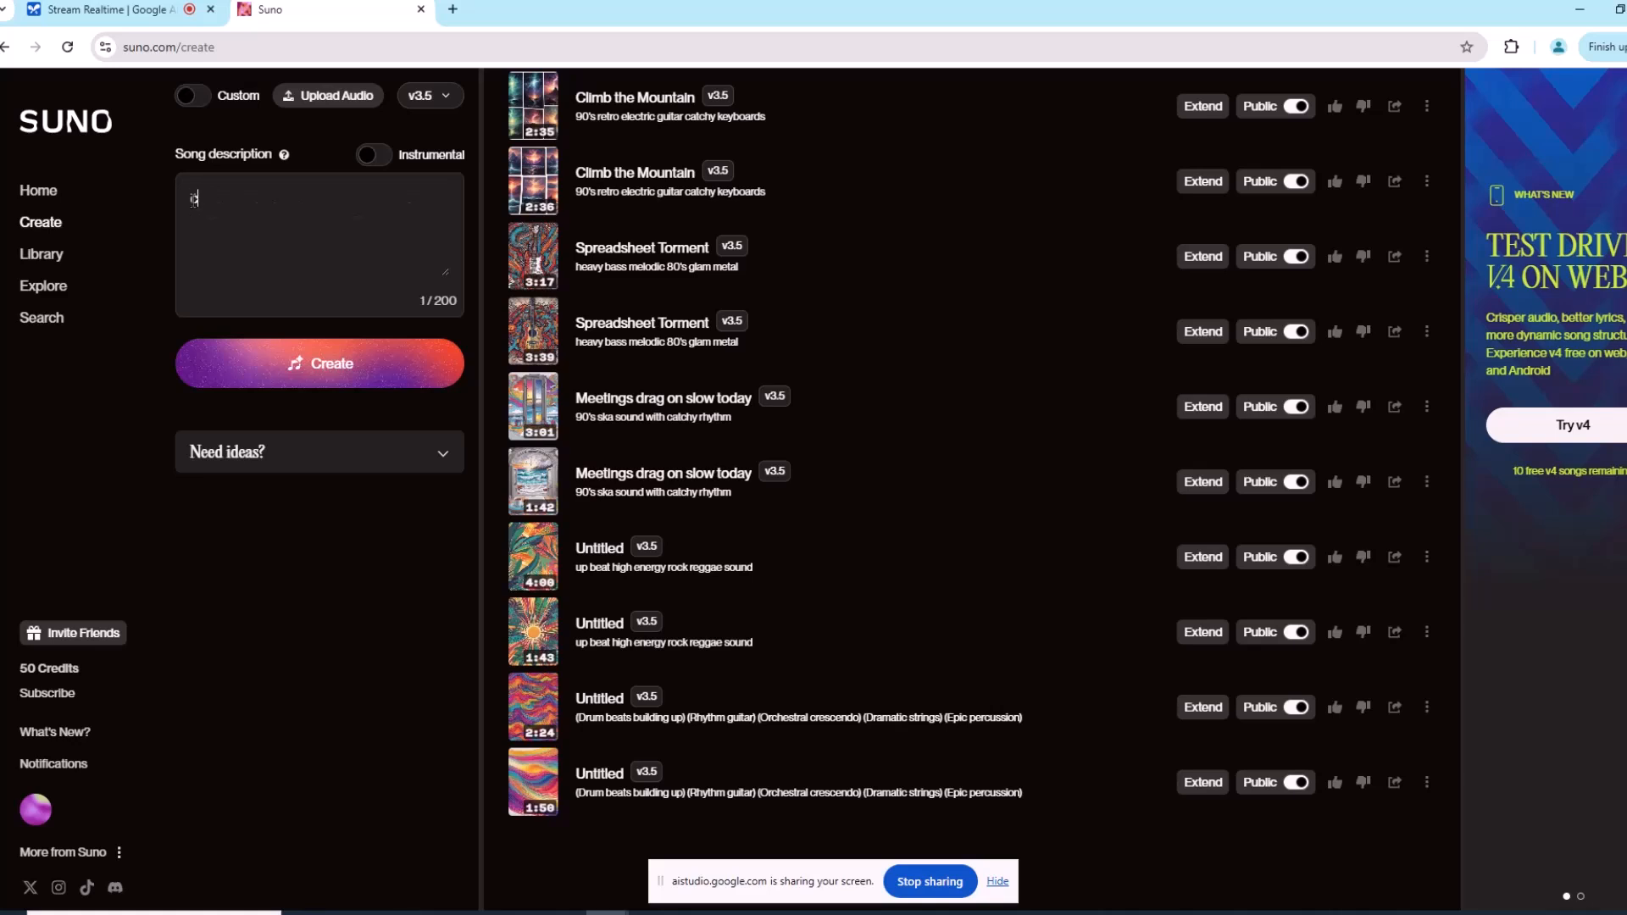
{"action": "type", "text": "te a hard rock song about how cool Google's Gemini AI is"}
{"action": "left_click", "coordinate": [290, 363]}
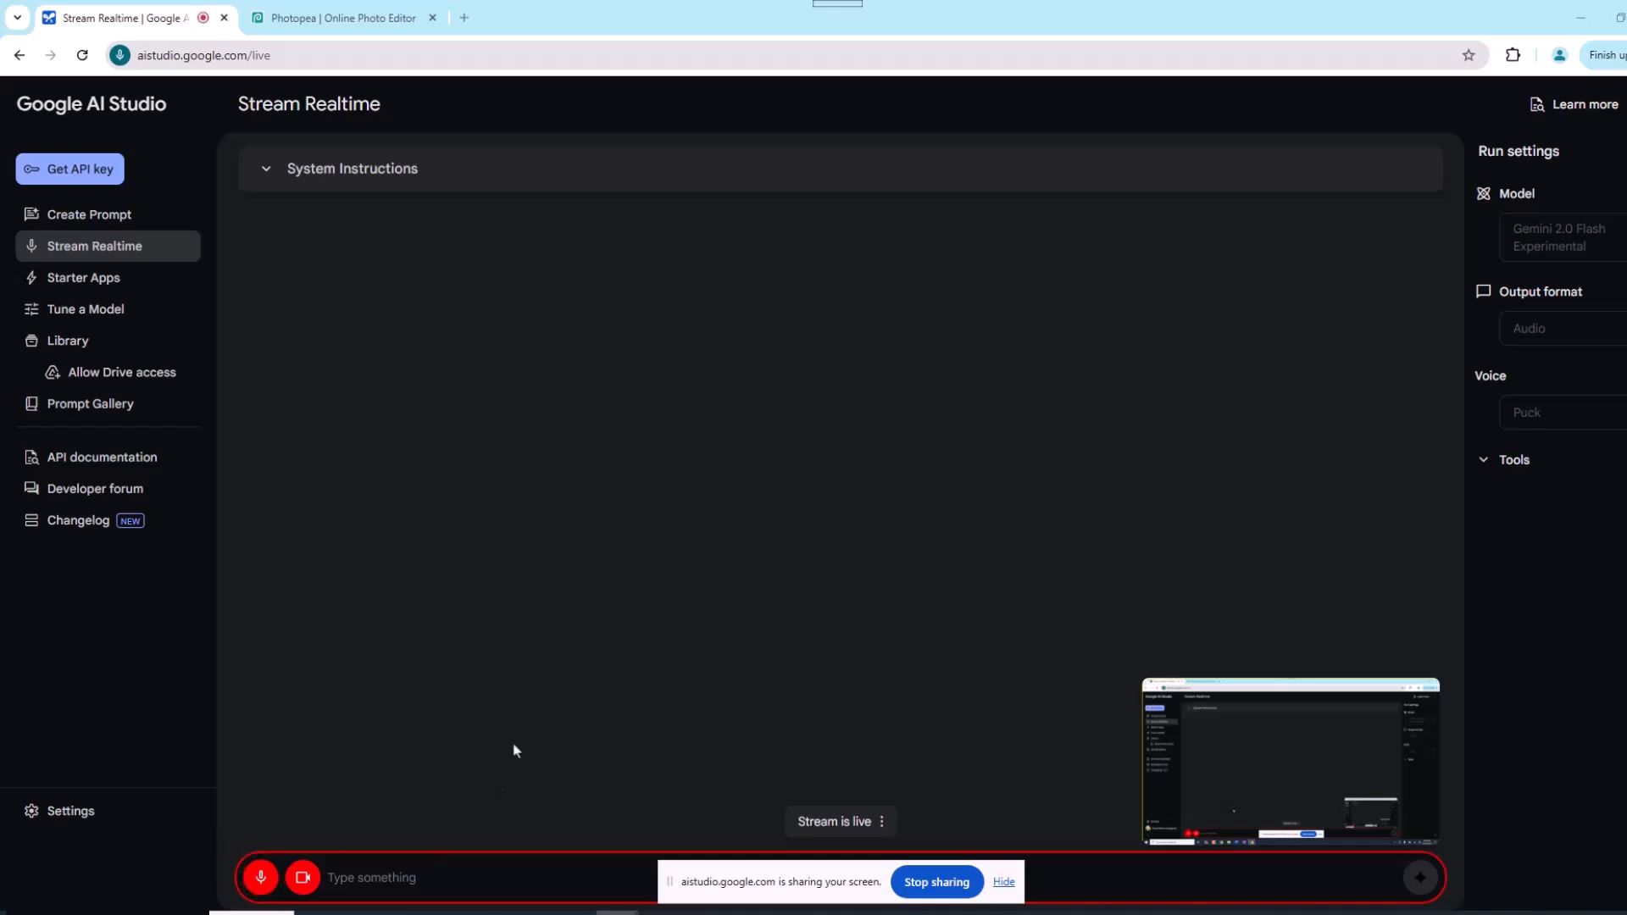
Switch to Photopea and duplicate the Background layer of the coffee mug photo
{"action": "left_click", "coordinate": [339, 19]}
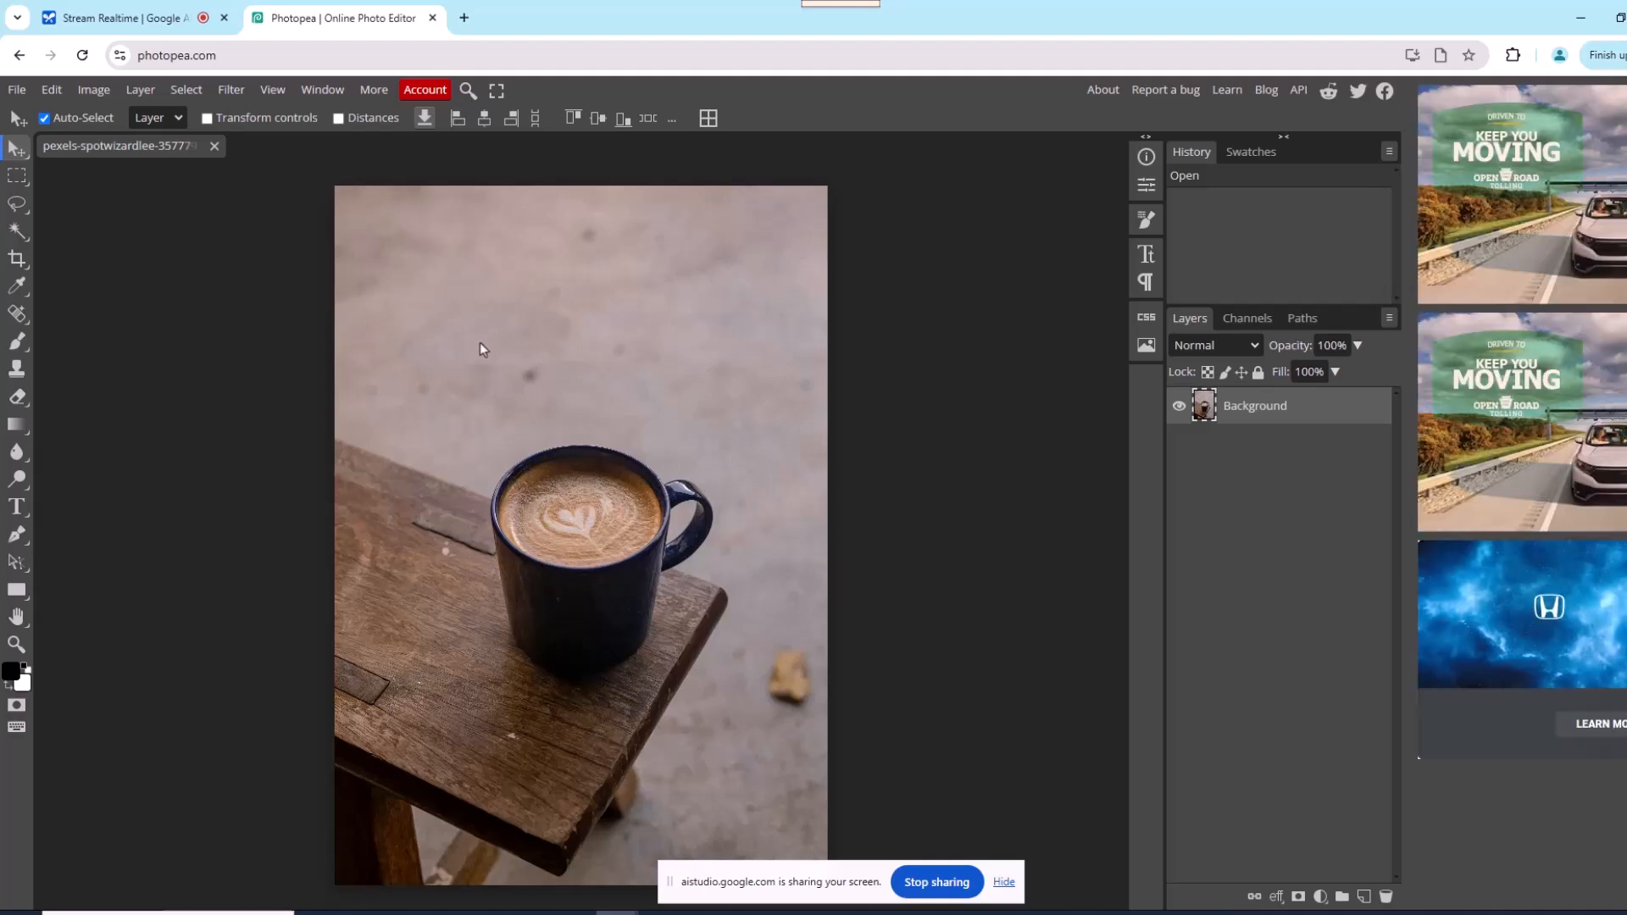
{"action": "right_click", "coordinate": [1262, 410]}
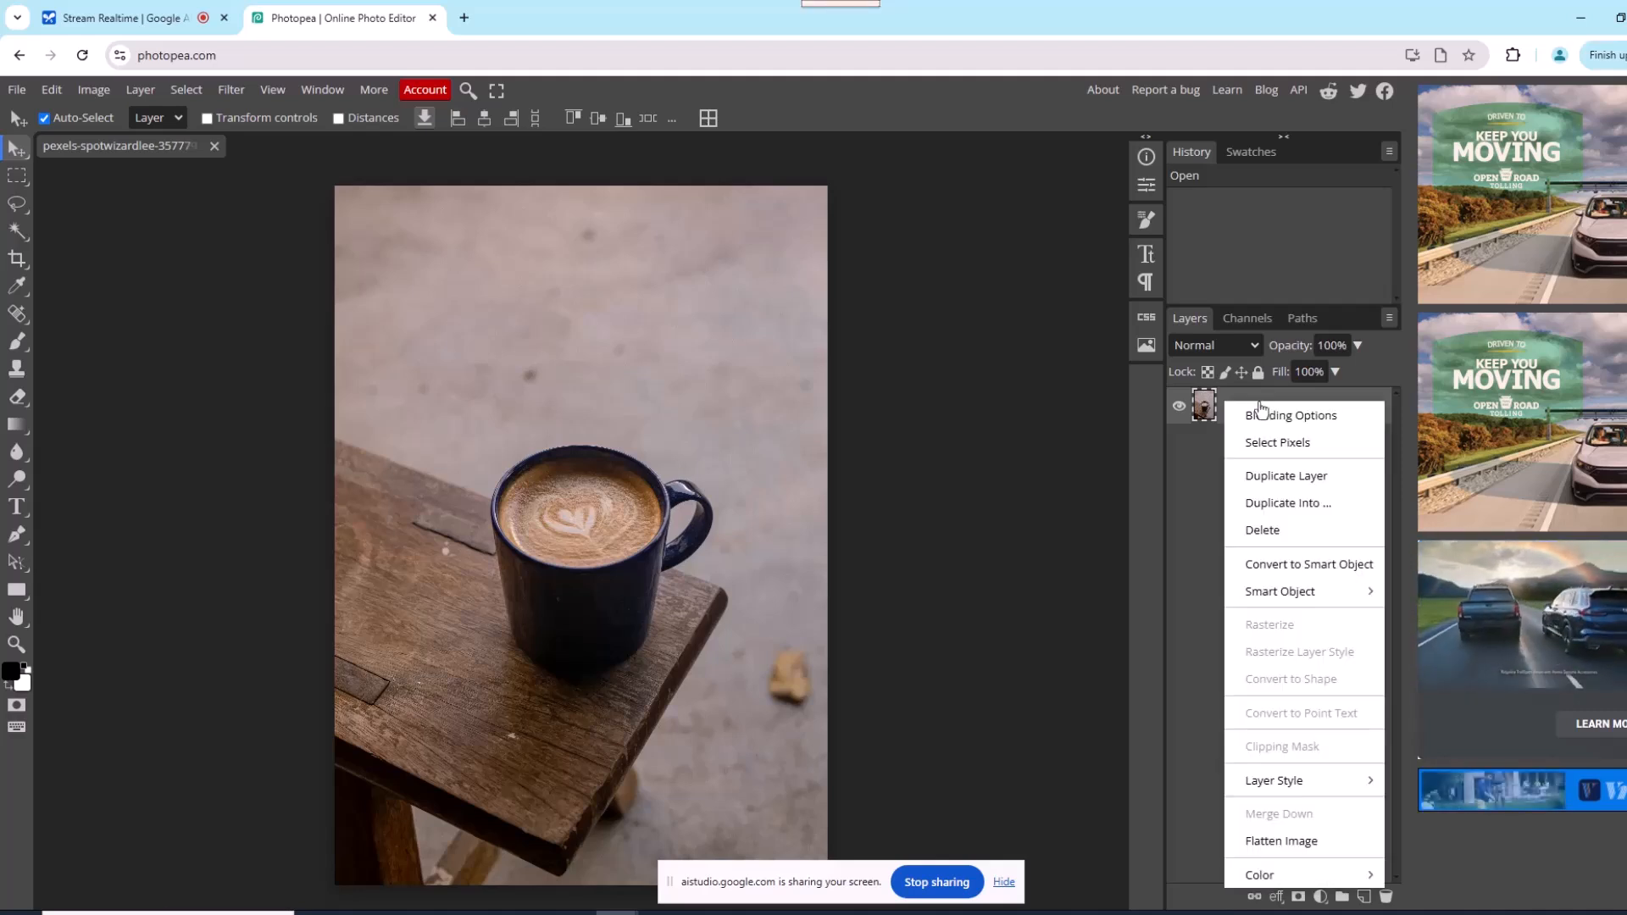
{"action": "left_click", "coordinate": [1274, 489]}
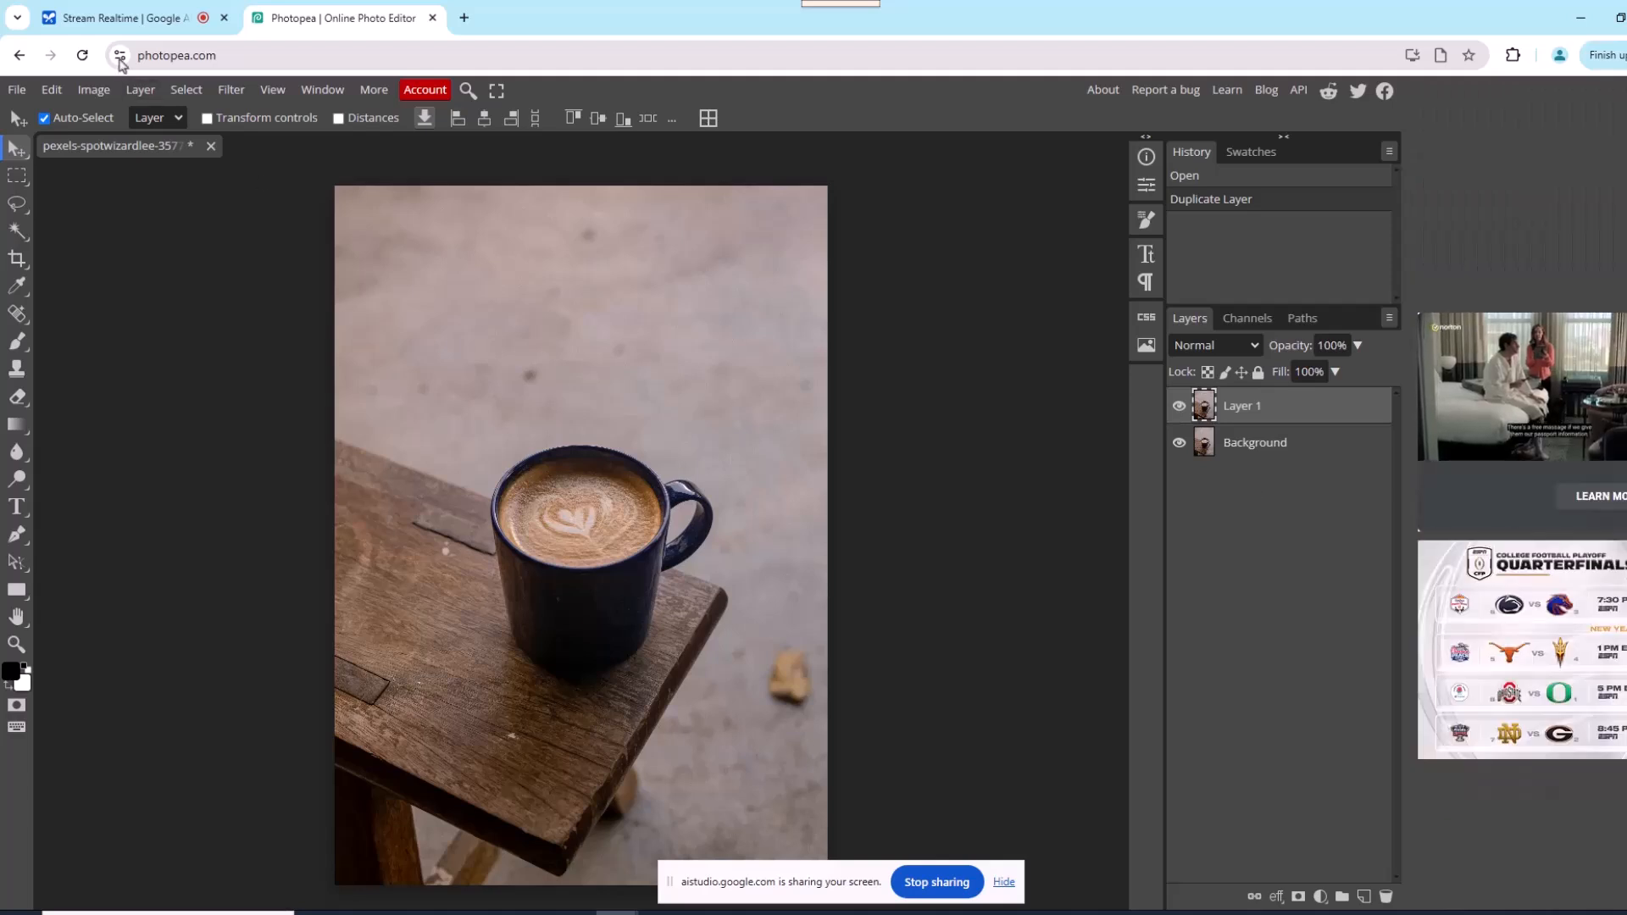
Apply a Black & White adjustment to the duplicated layer, keeping the default color values
{"action": "left_click", "coordinate": [97, 93]}
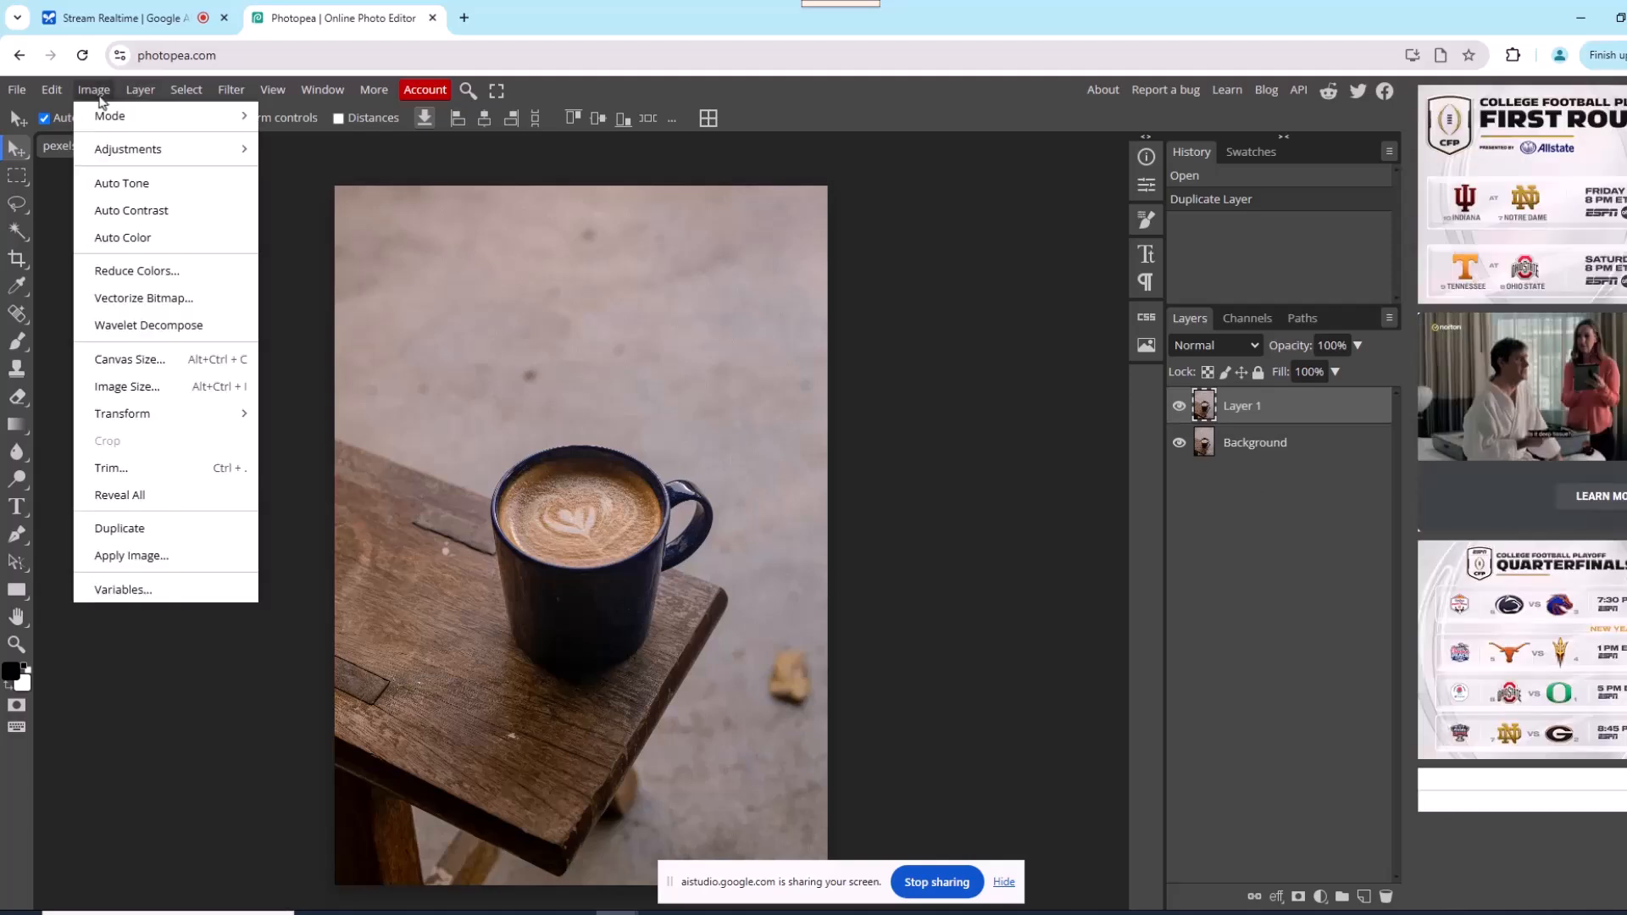
{"action": "mouse_move", "coordinate": [142, 153]}
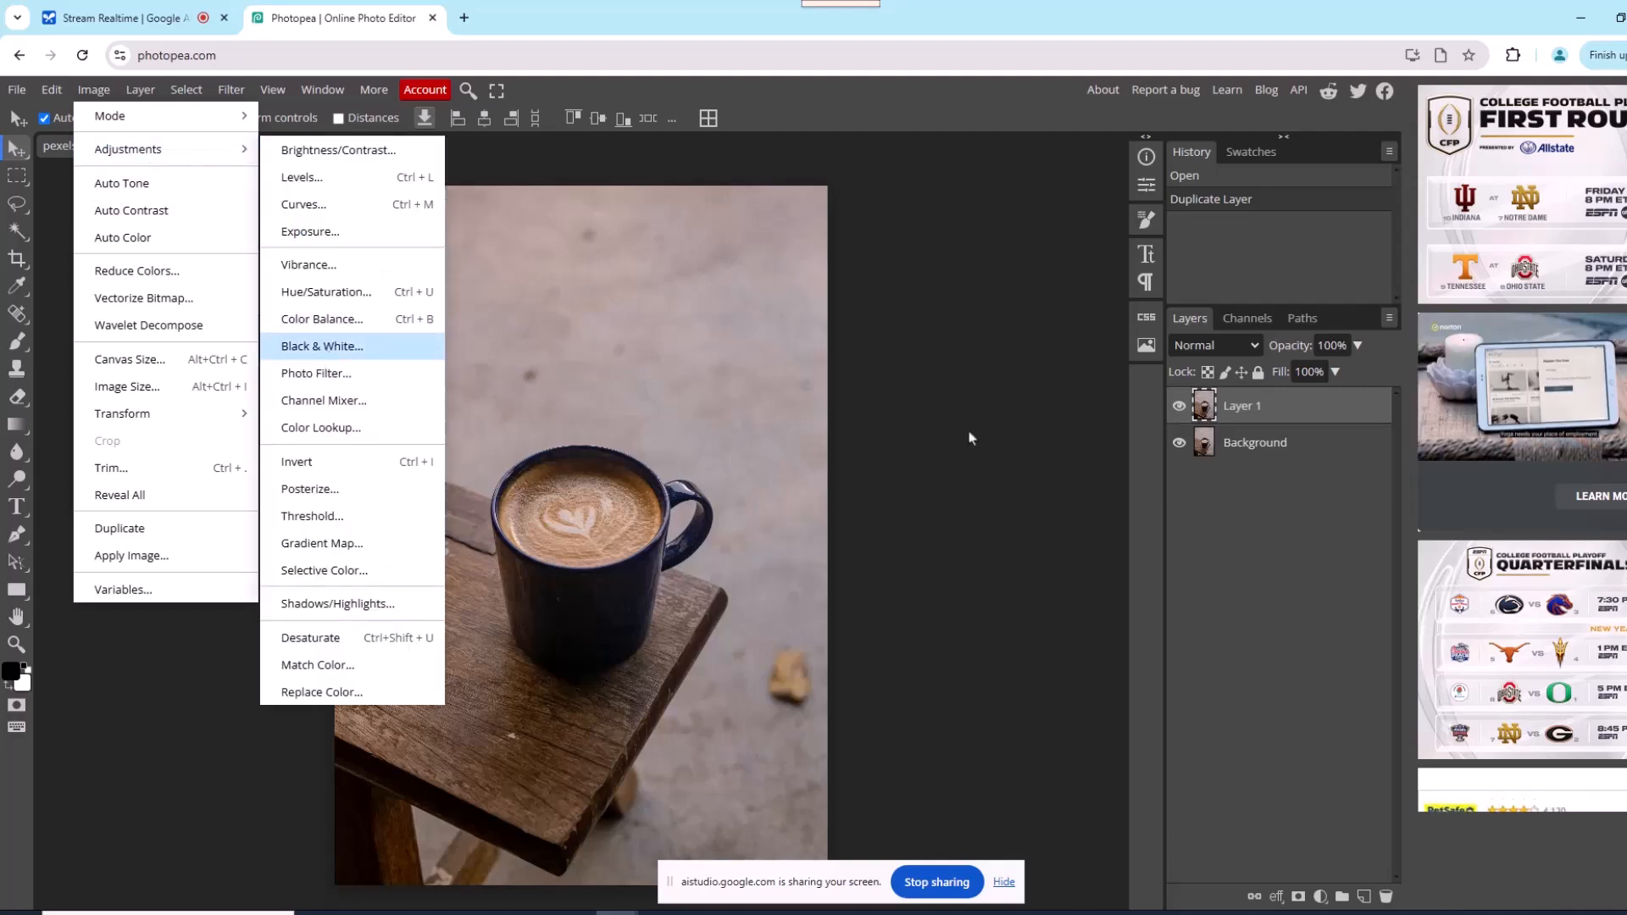
{"action": "left_click", "coordinate": [328, 354]}
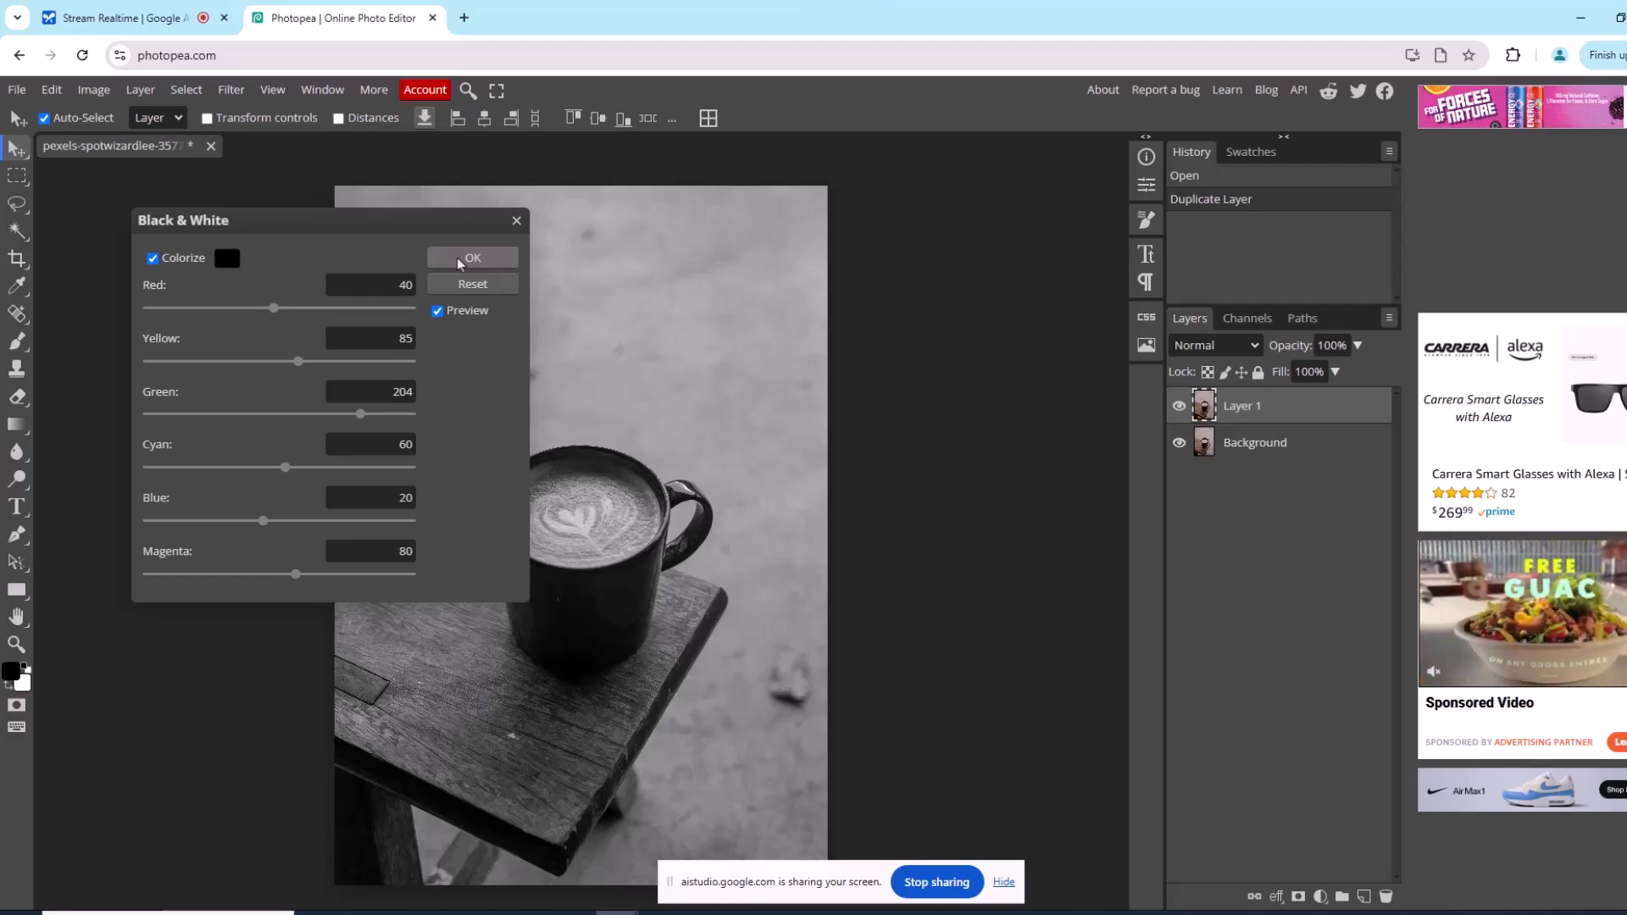
{"action": "left_click", "coordinate": [462, 259]}
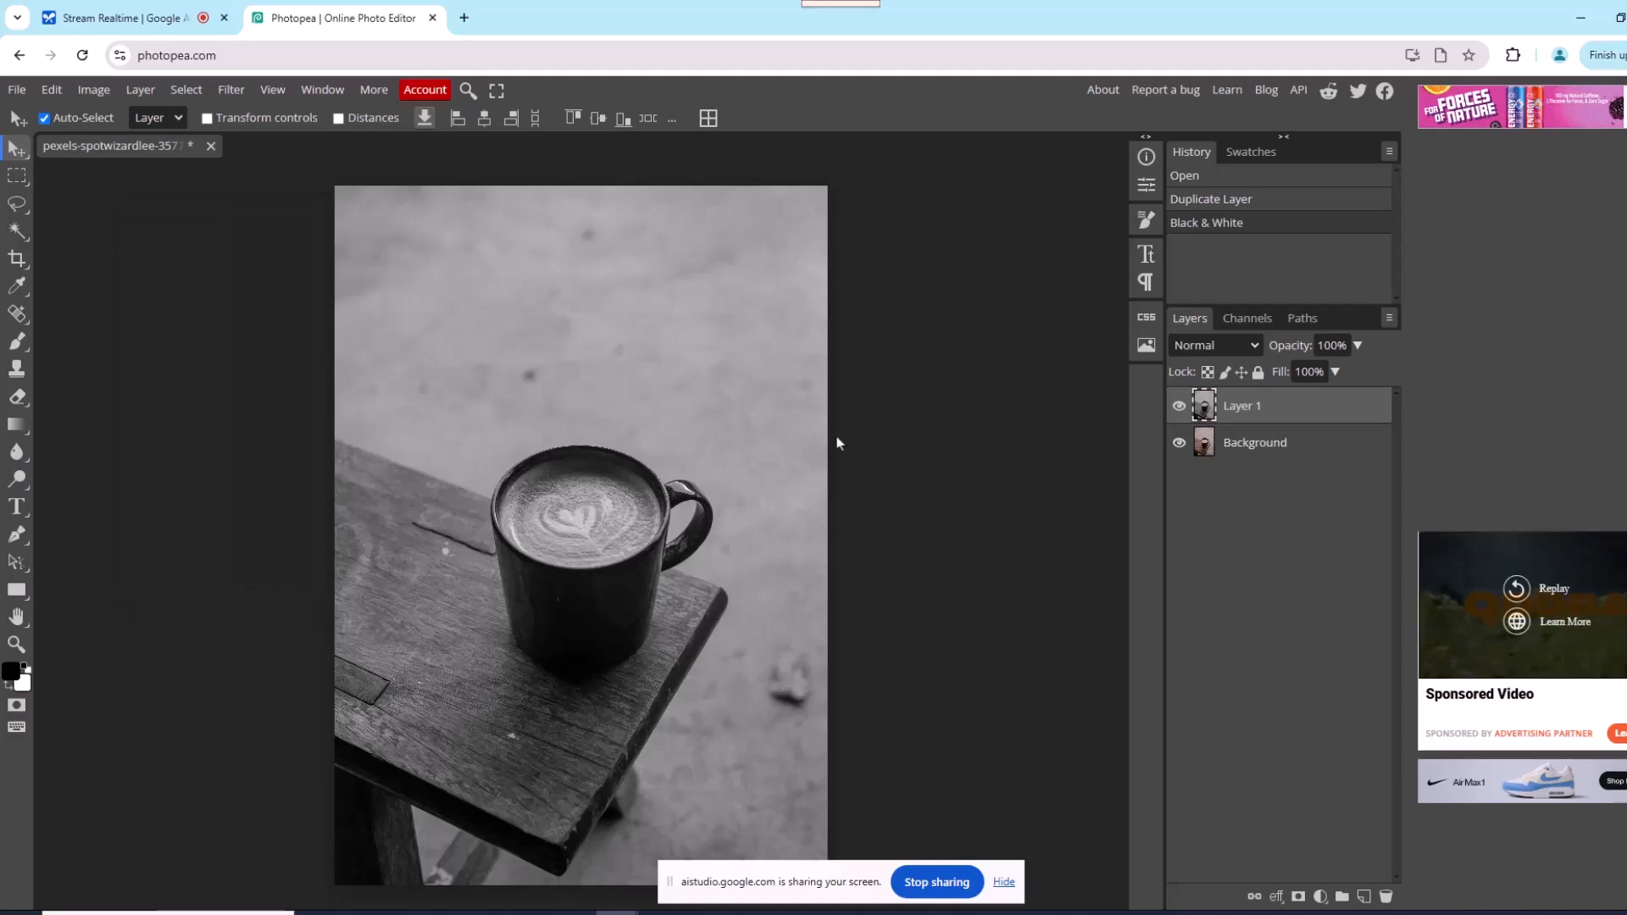
Try to select the coffee mug, including its handle, with the Lasso tool on the Background layer
{"action": "left_click", "coordinate": [1260, 445]}
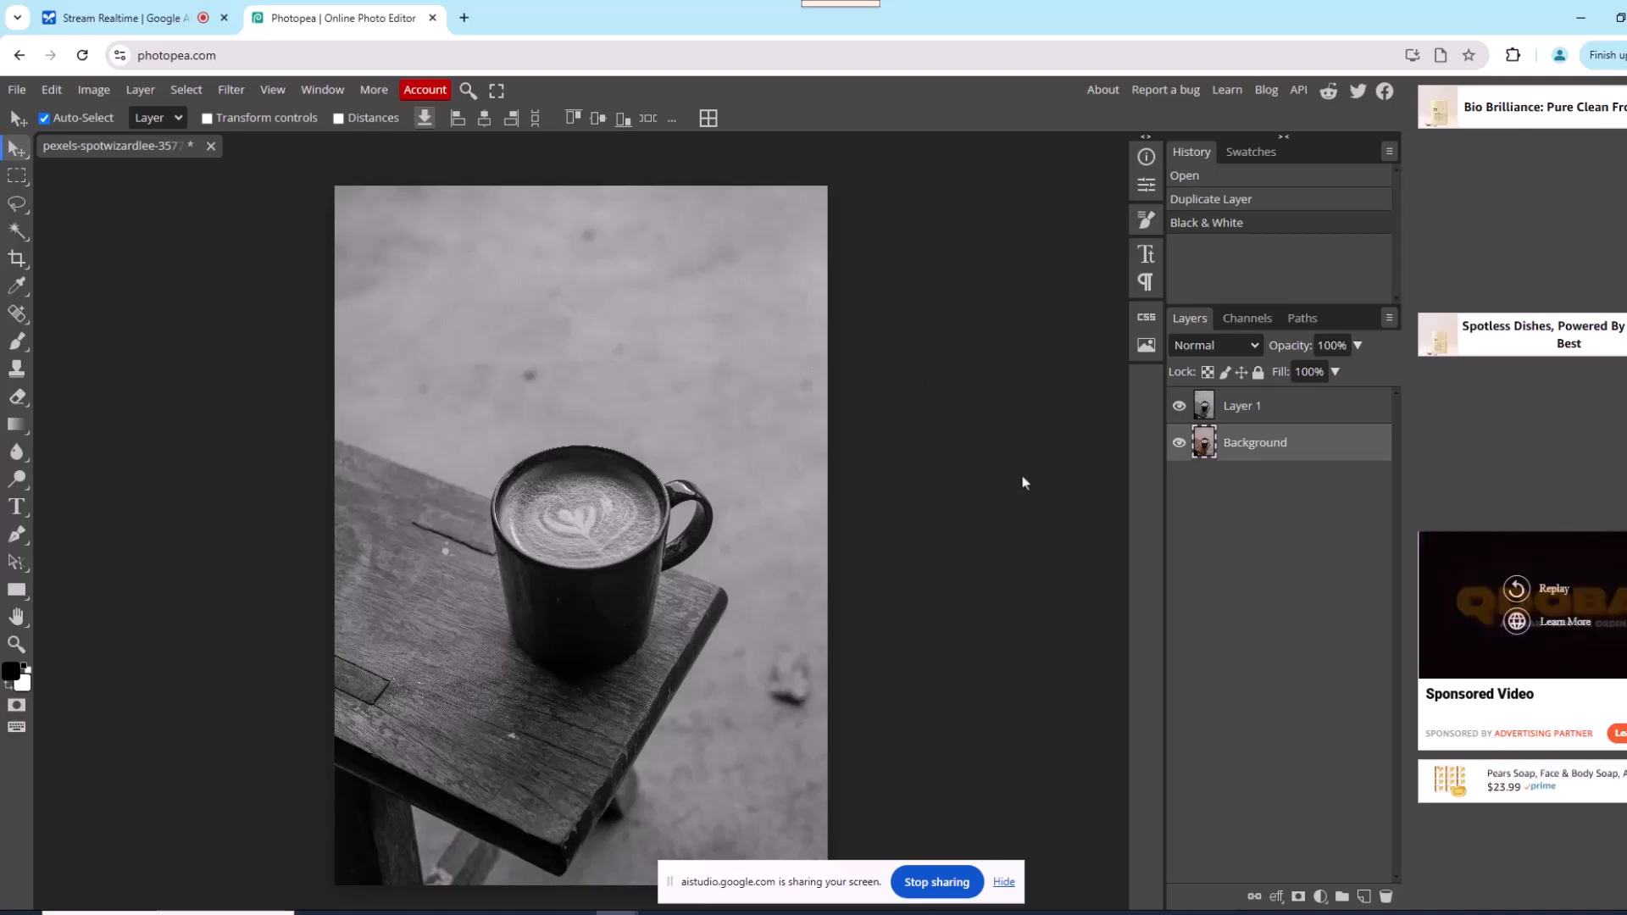
{"action": "left_click", "coordinate": [17, 203]}
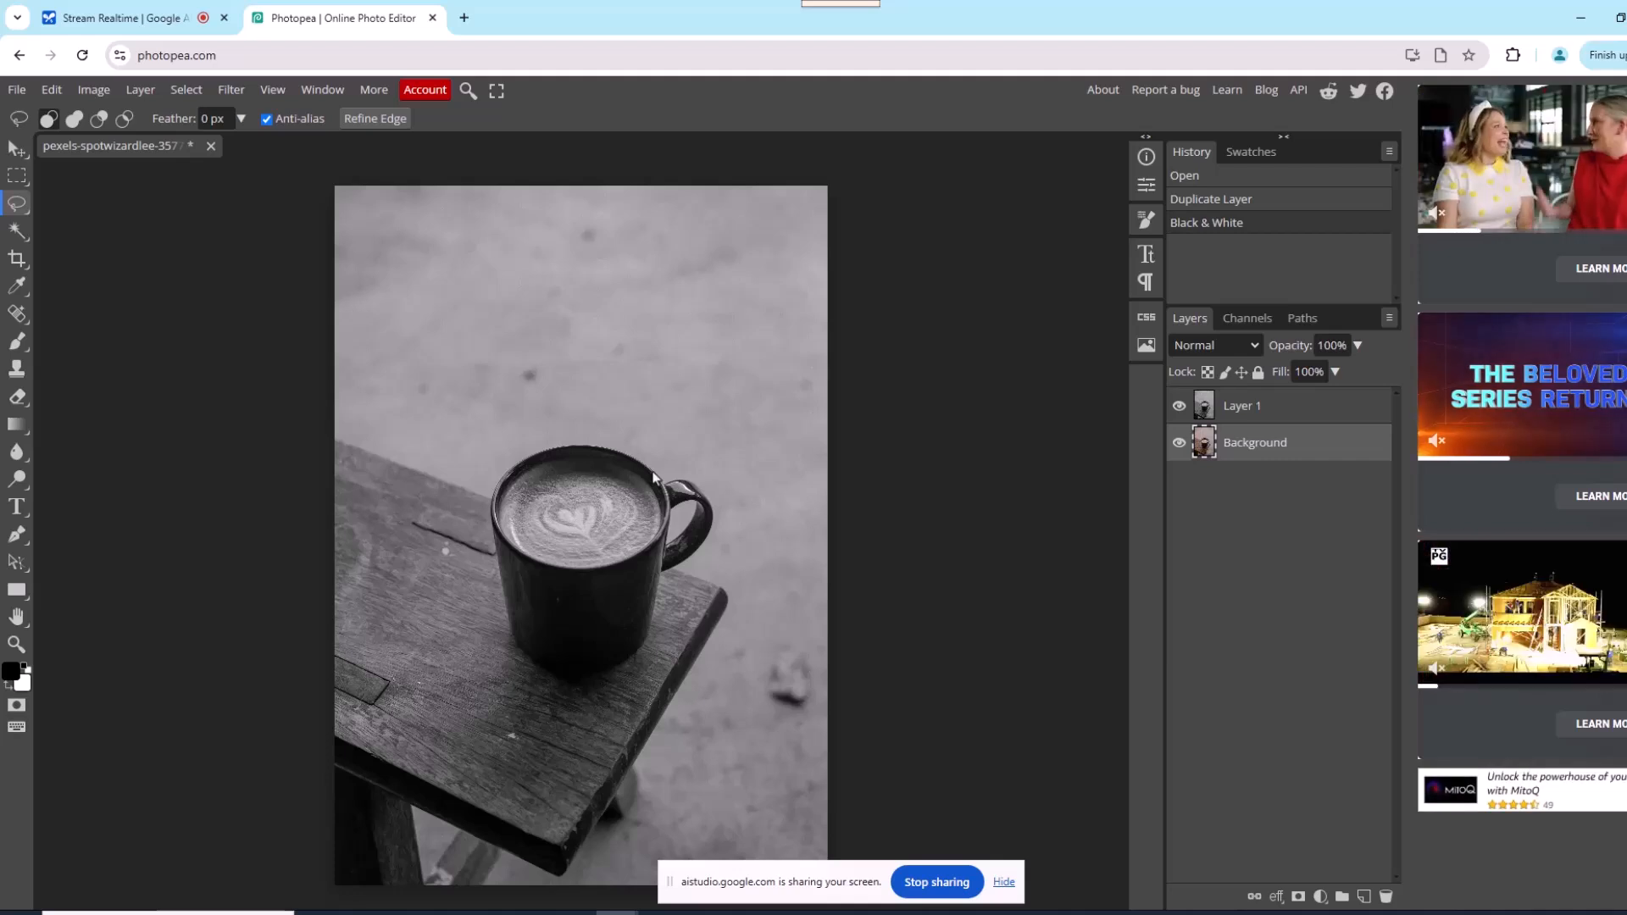
{"action": "mouse_move", "coordinate": [631, 458]}
{"action": "left_mouse_down"}
{"action": "mouse_move", "coordinate": [562, 447]}
{"action": "mouse_move", "coordinate": [518, 462]}
{"action": "left_mouse_up"}
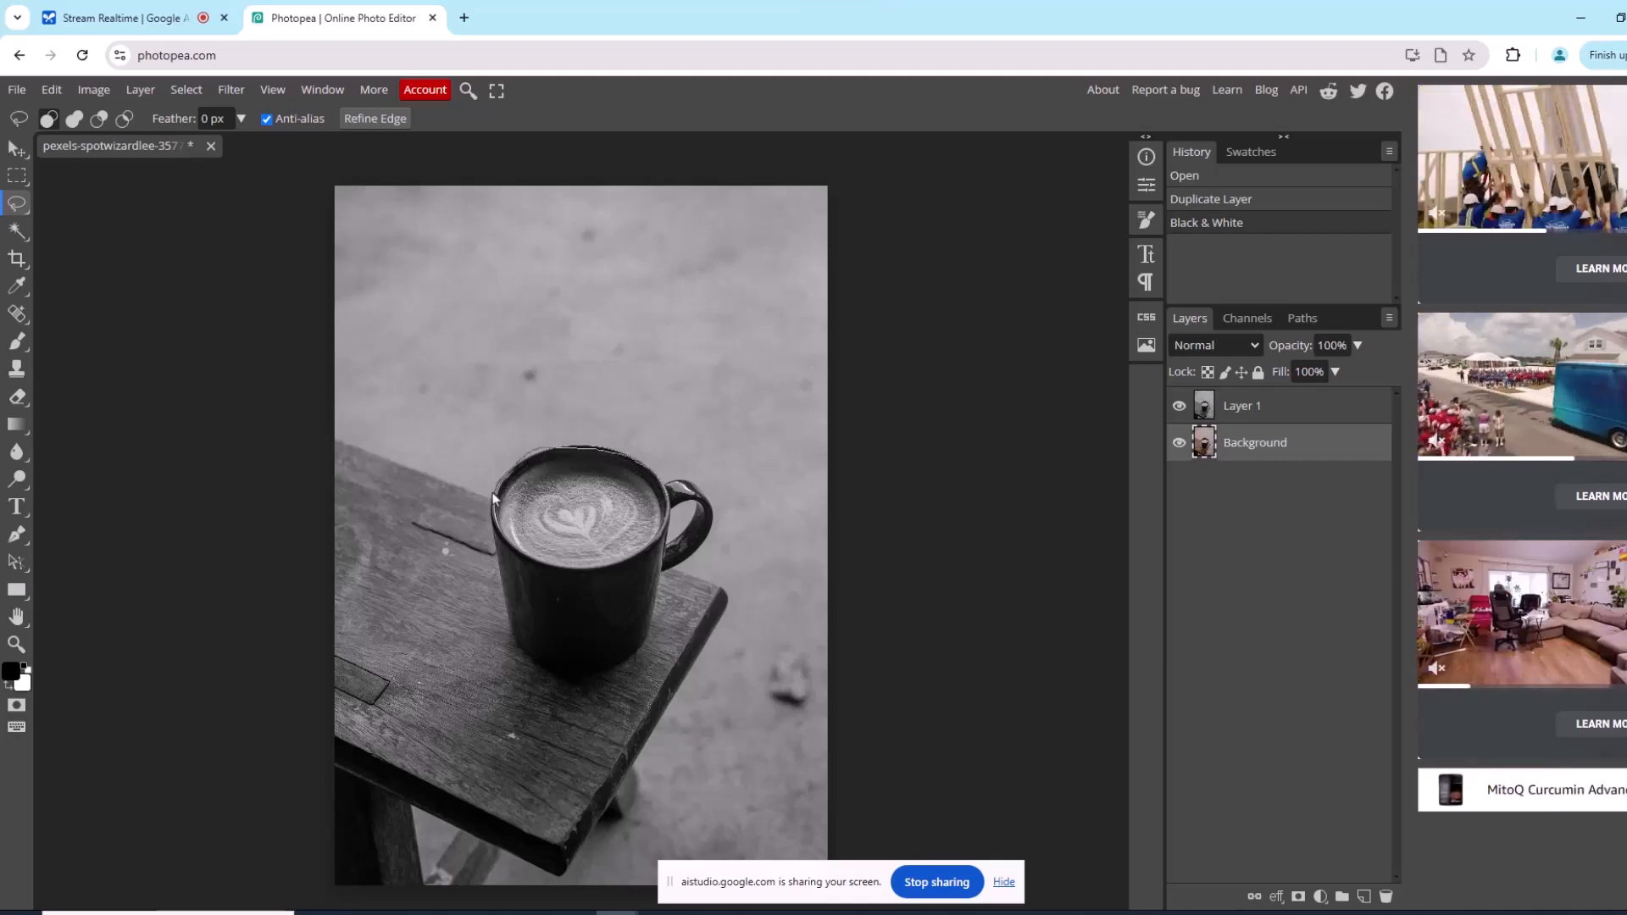
{"action": "left_click_drag", "start_coordinate": [493, 532], "coordinate": [509, 626]}
{"action": "left_click_drag", "start_coordinate": [569, 679], "coordinate": [619, 672]}
{"action": "mouse_move", "coordinate": [648, 652]}
{"action": "left_mouse_down"}
{"action": "mouse_move", "coordinate": [666, 563]}
{"action": "mouse_move", "coordinate": [708, 530]}
{"action": "mouse_move", "coordinate": [687, 485]}
{"action": "mouse_move", "coordinate": [659, 480]}
{"action": "left_mouse_up"}
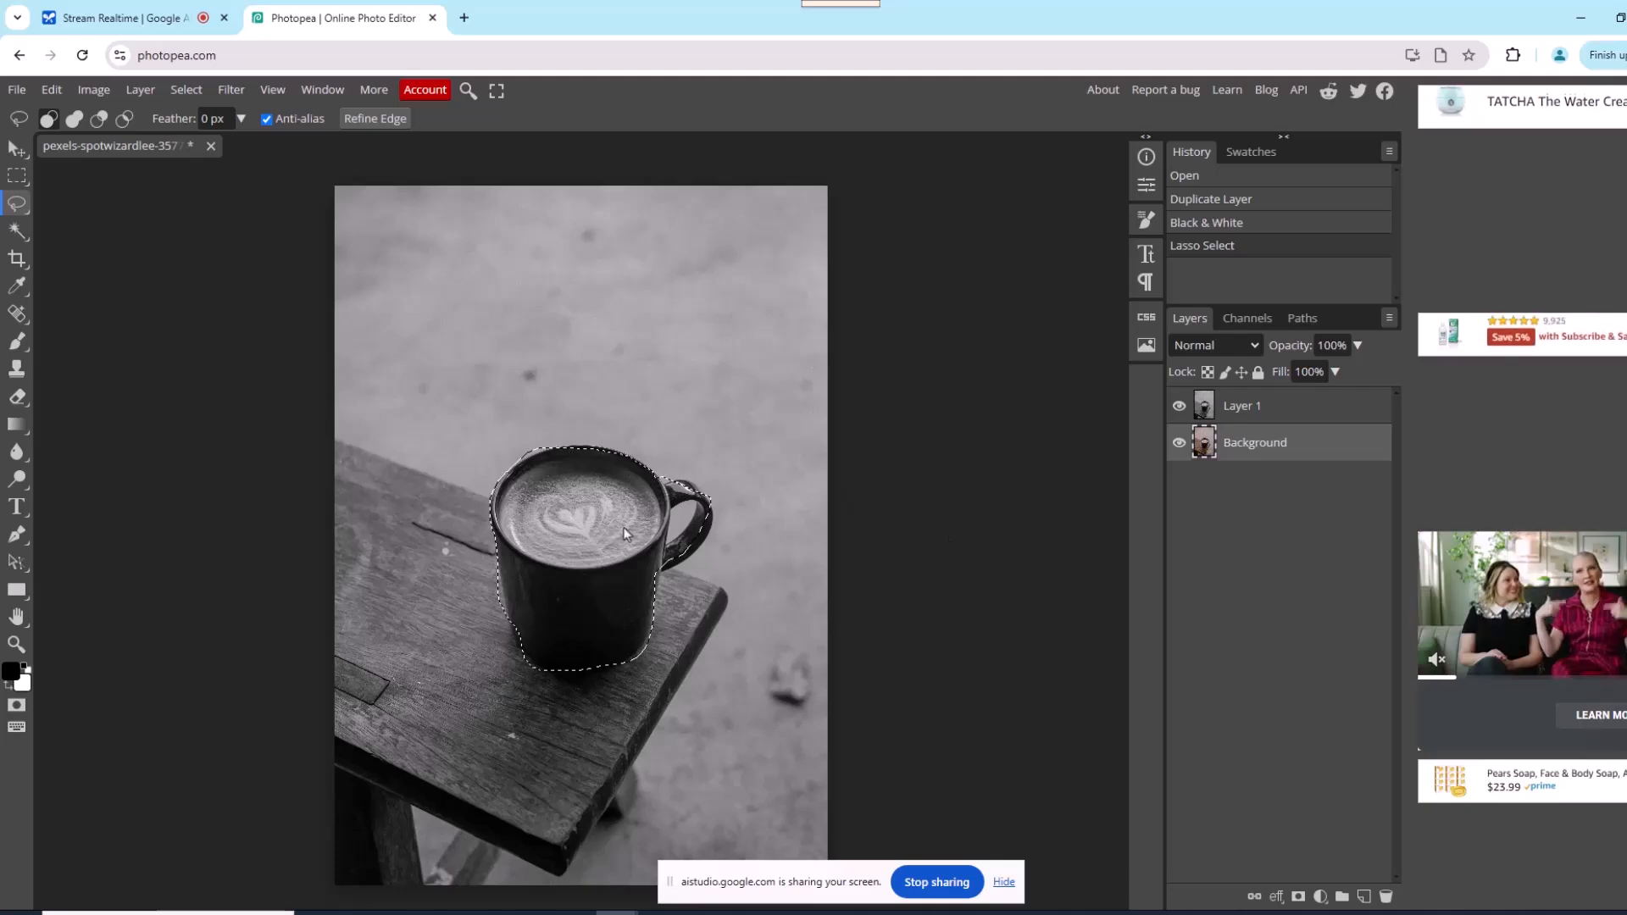
Deselect the mug outline, delete the Background layer and undo that deletion
{"action": "key", "text": "ctrl+d"}
{"action": "key", "text": "Delete"}
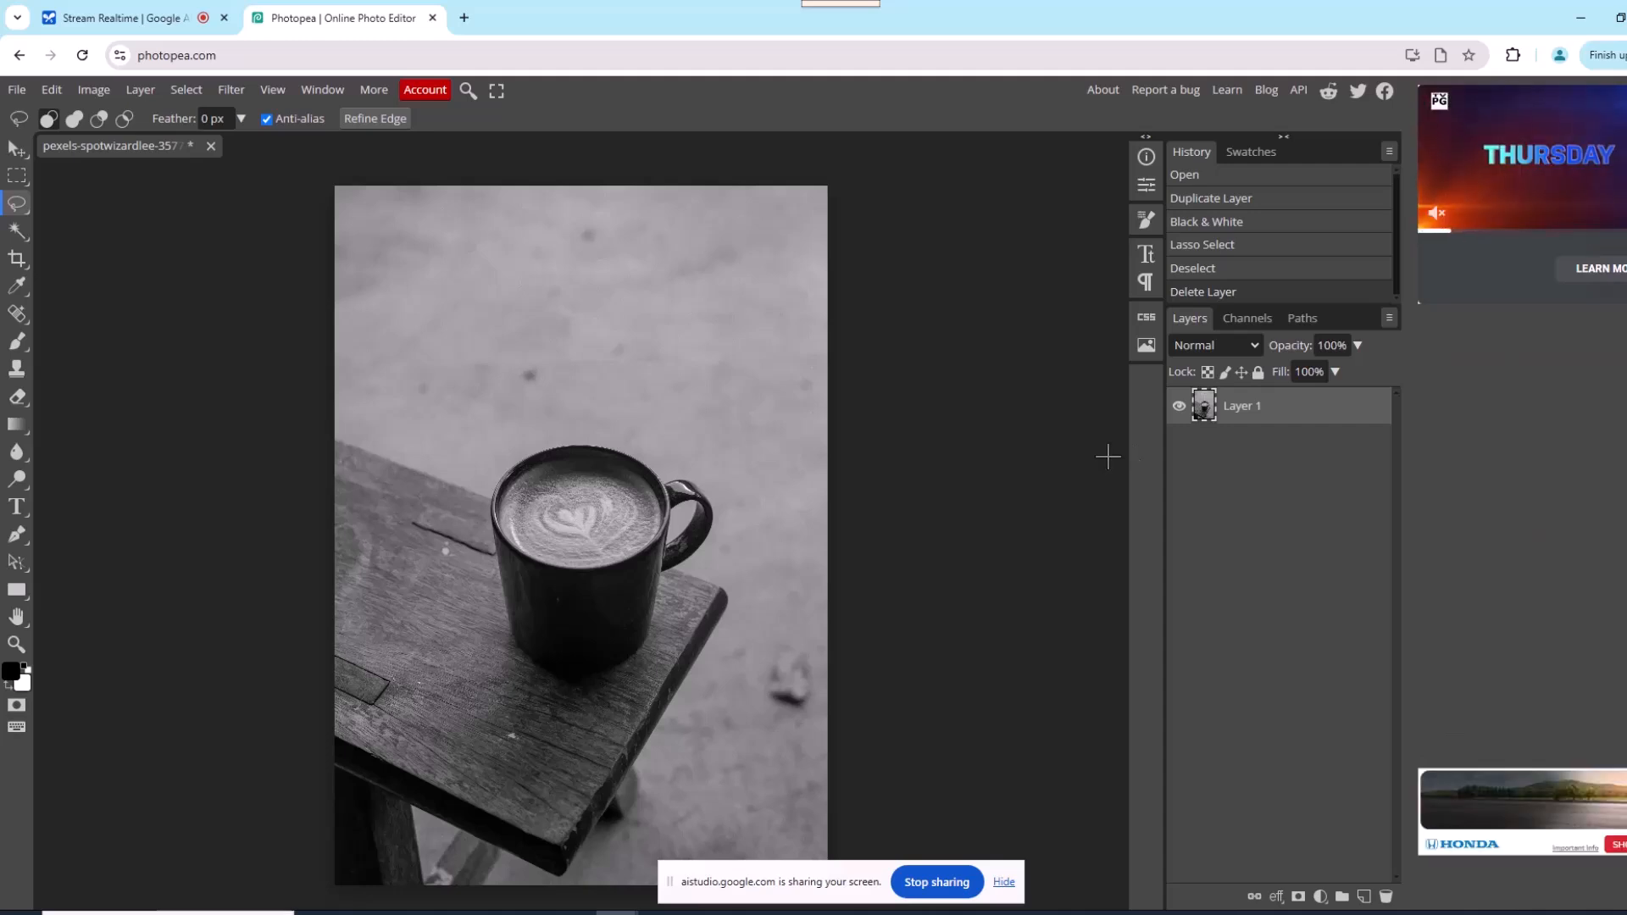
{"action": "key", "text": "ctrl+z"}
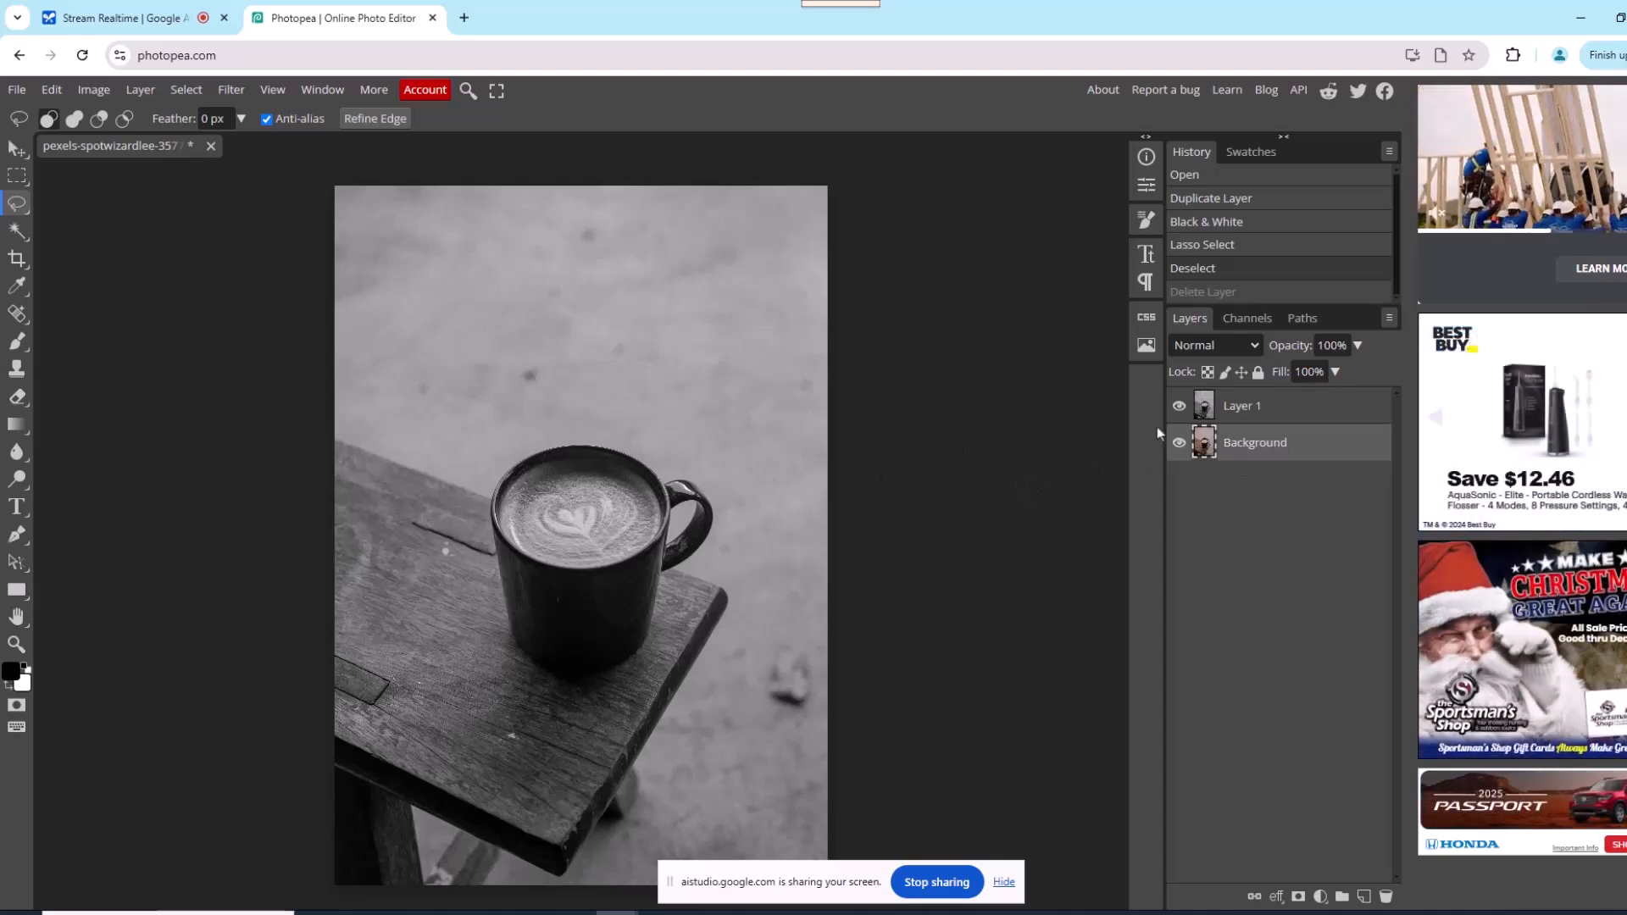
Make the black-and-white Layer 1 active and outline the coffee mug with the Lasso tool
{"action": "left_click", "coordinate": [1233, 412]}
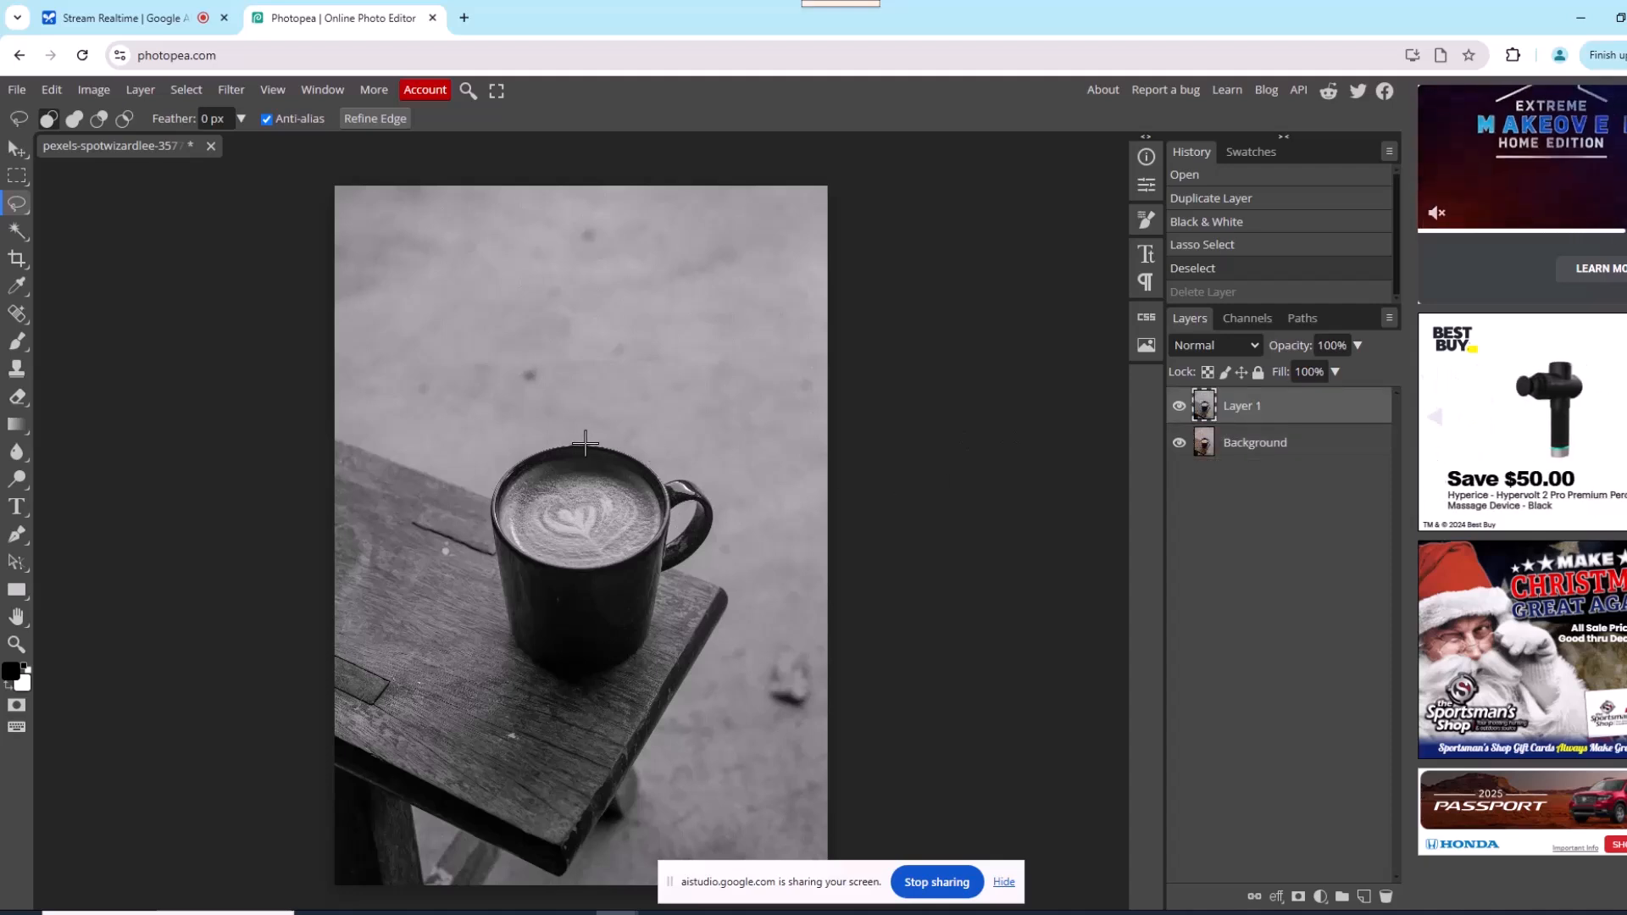
{"action": "mouse_move", "coordinate": [583, 451]}
{"action": "left_mouse_down"}
{"action": "mouse_move", "coordinate": [515, 460]}
{"action": "mouse_move", "coordinate": [490, 509]}
{"action": "mouse_move", "coordinate": [503, 566]}
{"action": "mouse_move", "coordinate": [577, 672]}
{"action": "mouse_move", "coordinate": [643, 660]}
{"action": "mouse_move", "coordinate": [665, 582]}
{"action": "mouse_move", "coordinate": [709, 539]}
{"action": "mouse_move", "coordinate": [717, 502]}
{"action": "mouse_move", "coordinate": [576, 444]}
{"action": "left_mouse_up"}
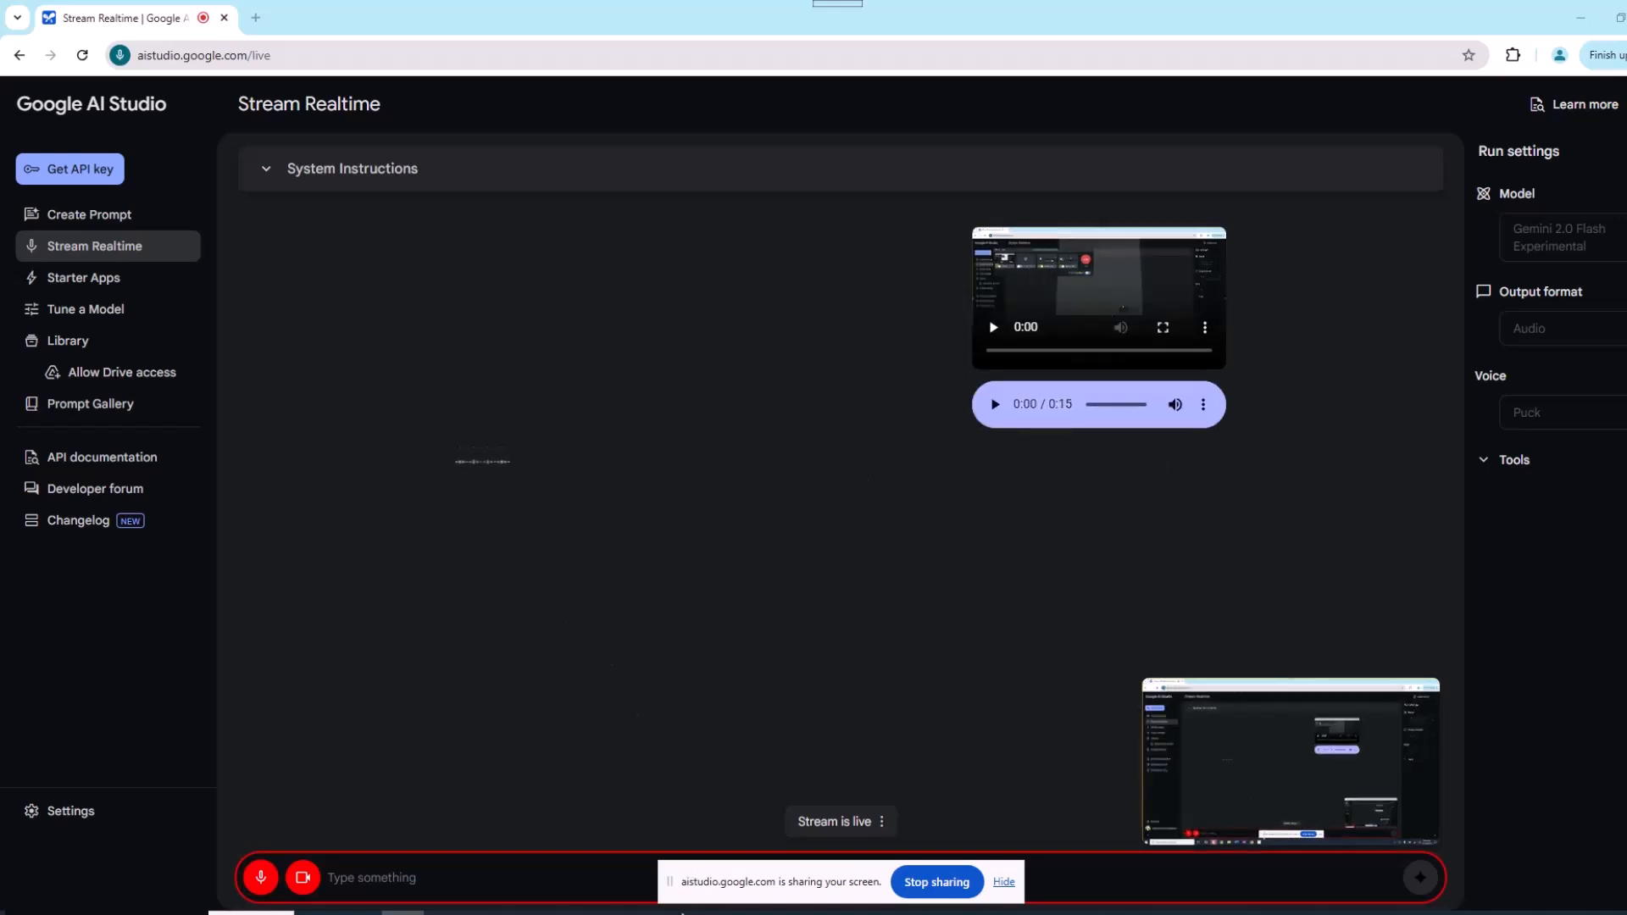
Switch to Tableau Public and chart Order Date on Columns against Sales Amount and Profit on Rows
{"action": "mouse_move", "coordinate": [661, 911]}
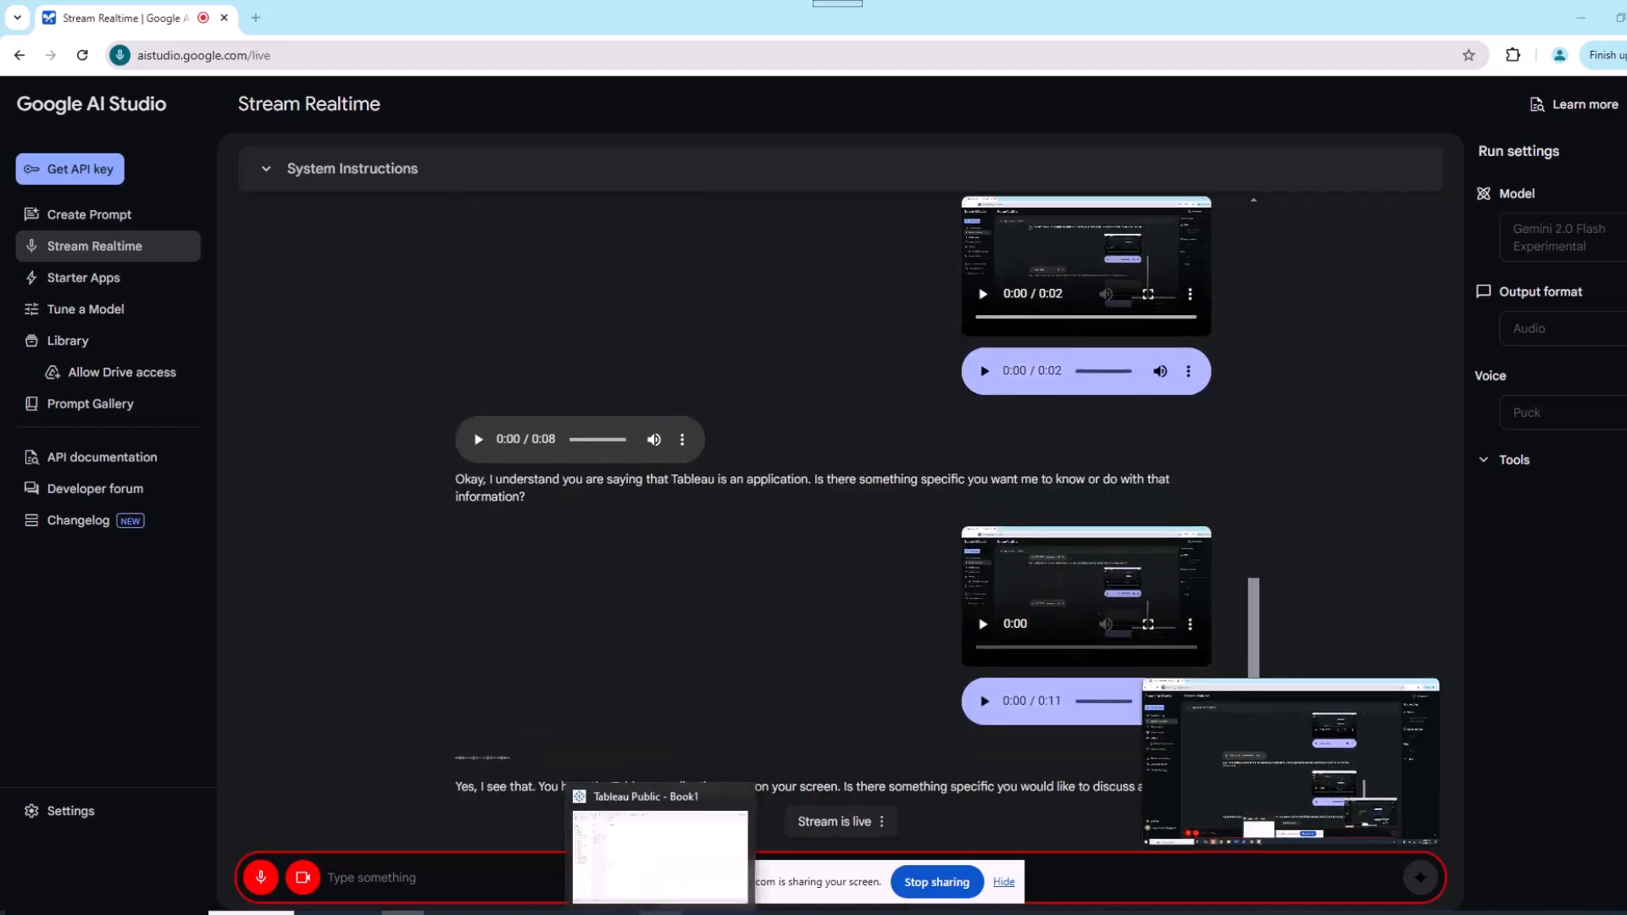
{"action": "left_click", "coordinate": [659, 913]}
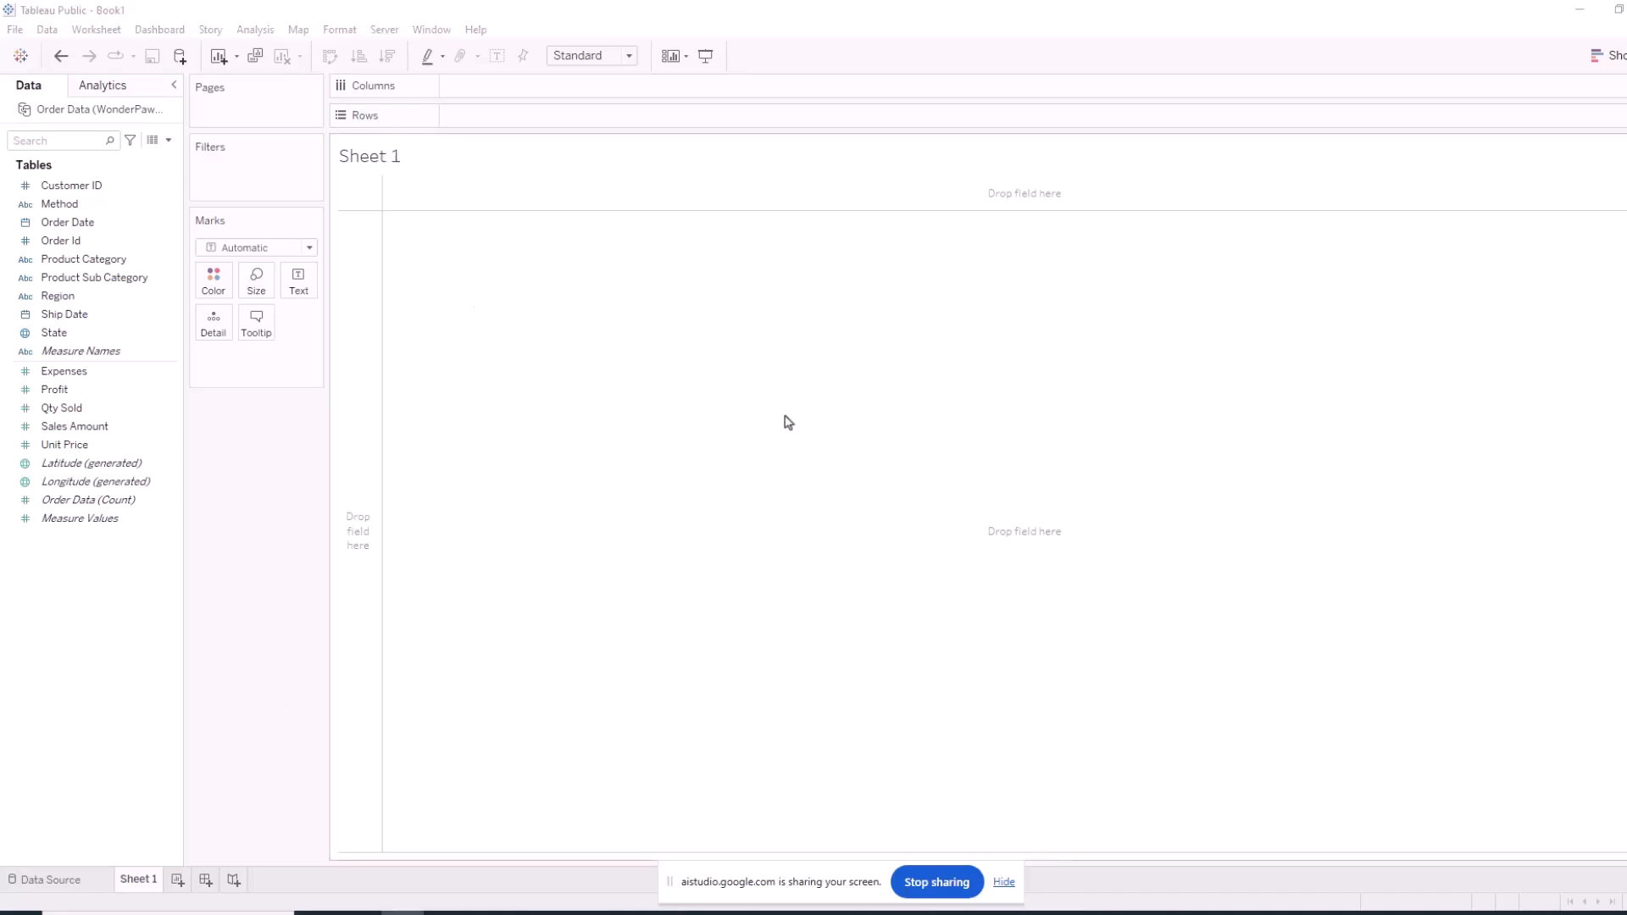
{"action": "left_click_drag", "start_coordinate": [69, 222], "coordinate": [462, 95]}
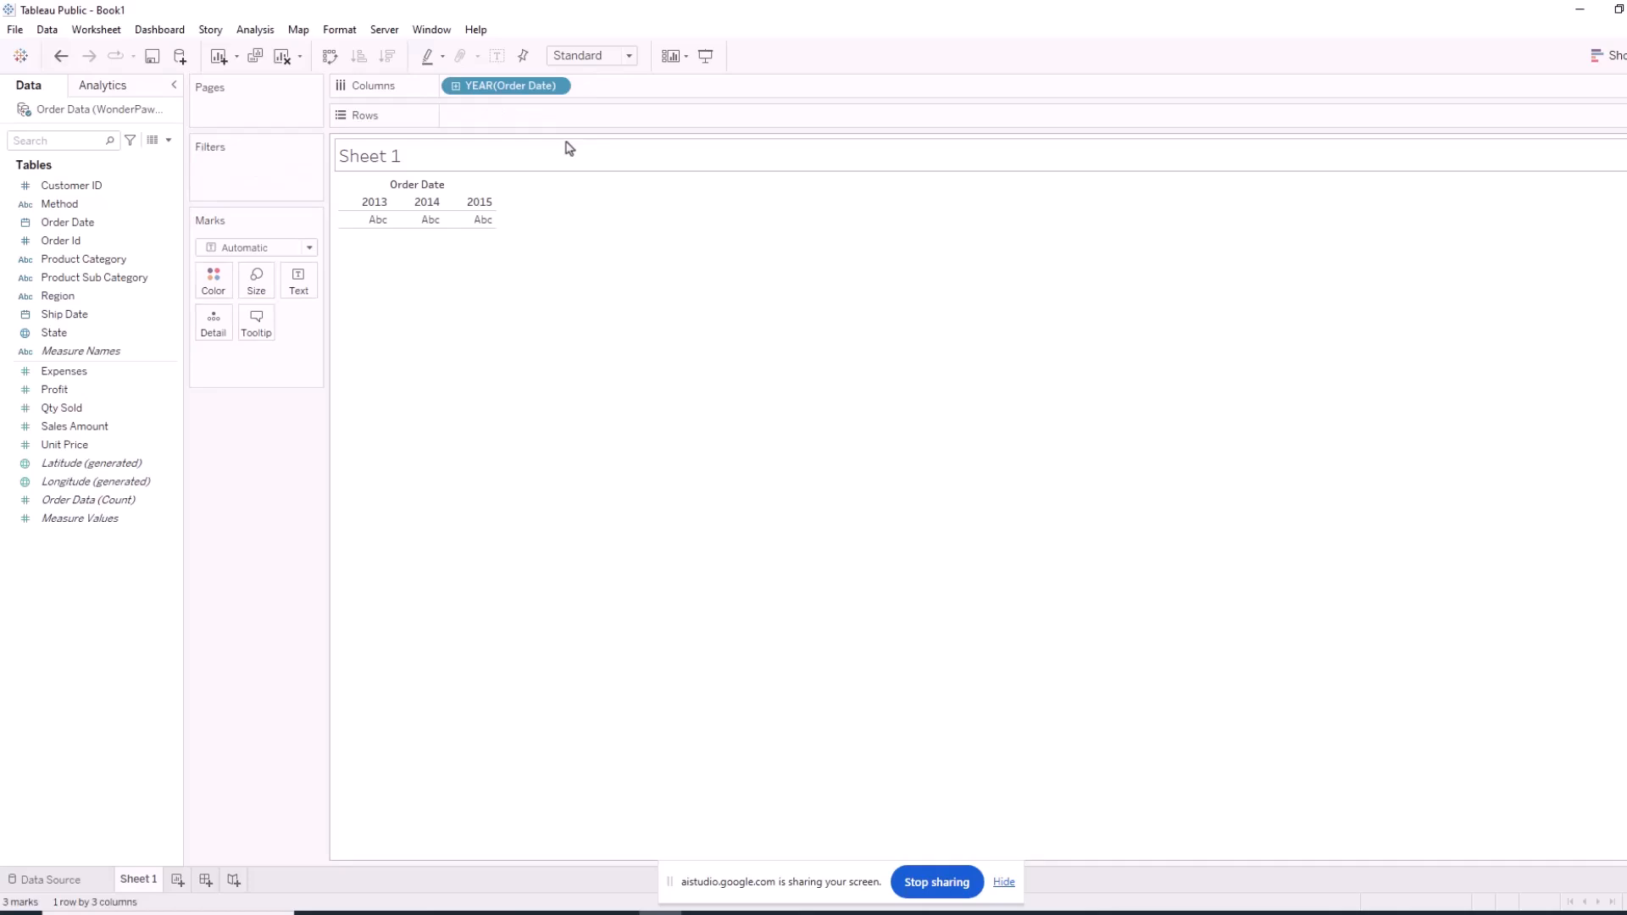
{"action": "left_click_drag", "start_coordinate": [76, 426], "coordinate": [502, 117]}
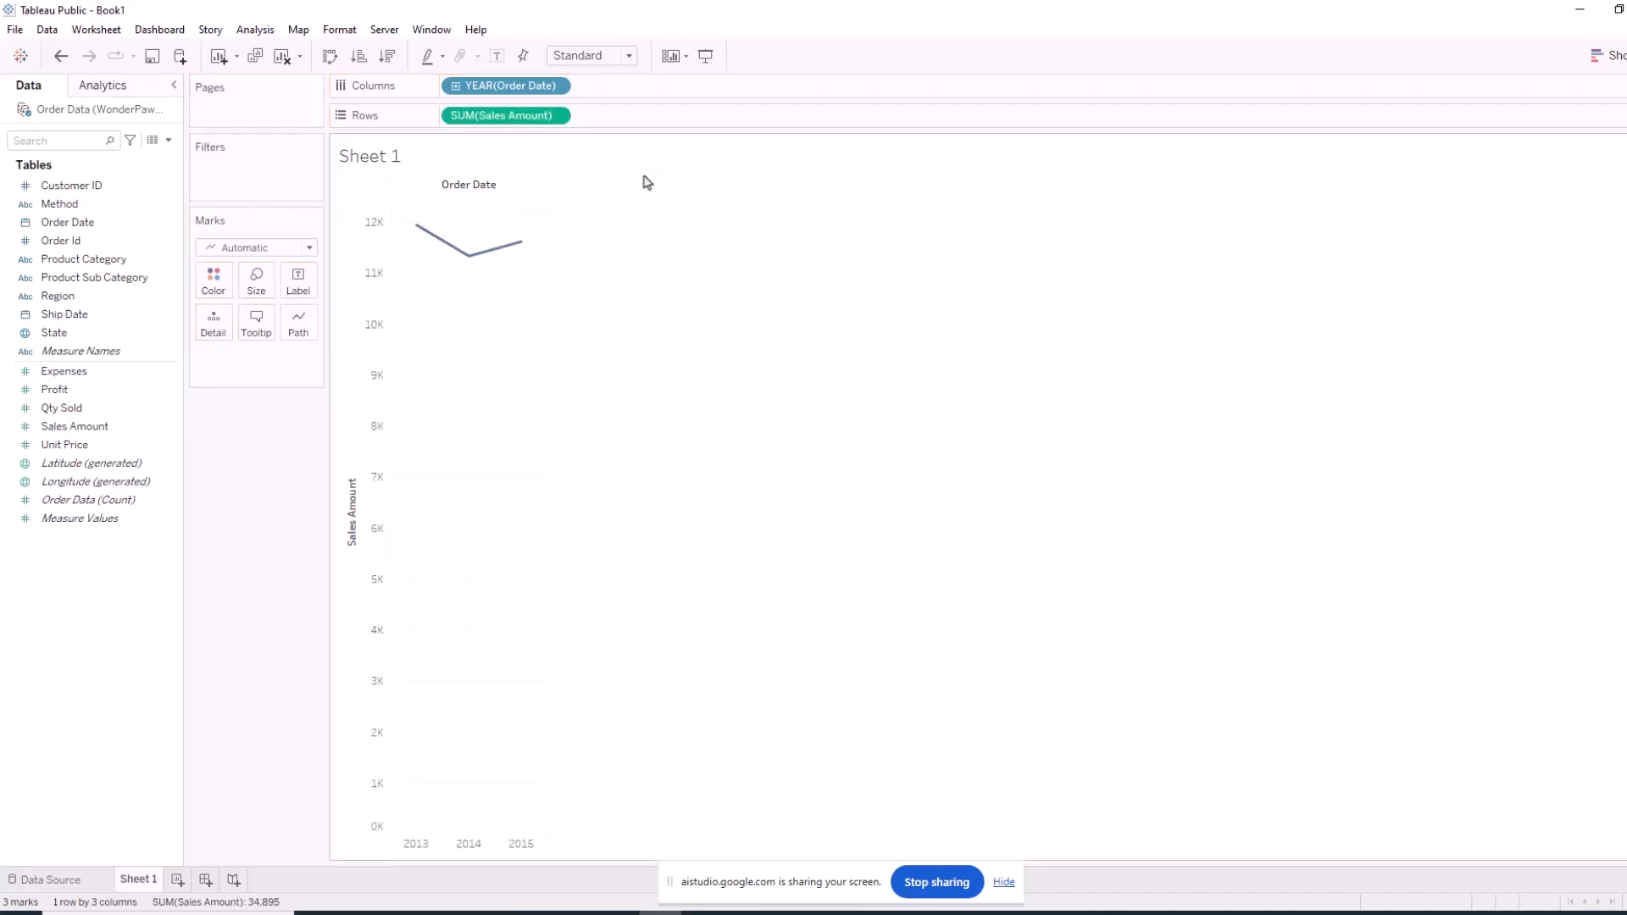
{"action": "left_click_drag", "start_coordinate": [61, 391], "coordinate": [614, 109]}
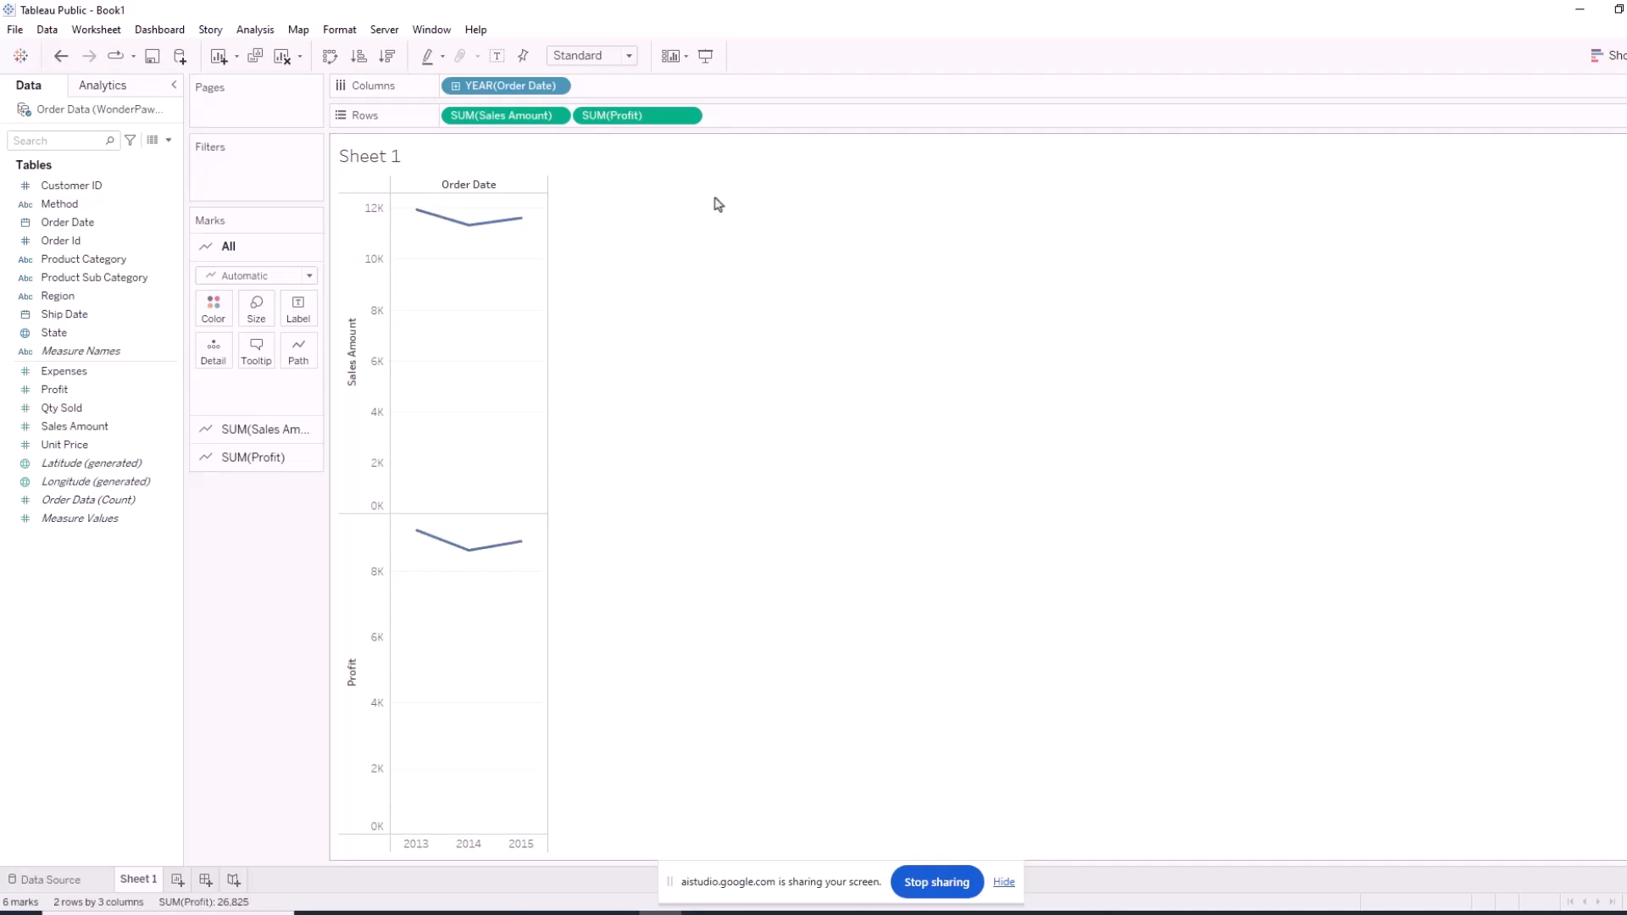
Combine Sales Amount and Profit into a dual-axis chart and synchronize the Profit axis
{"action": "right_click", "coordinate": [674, 121]}
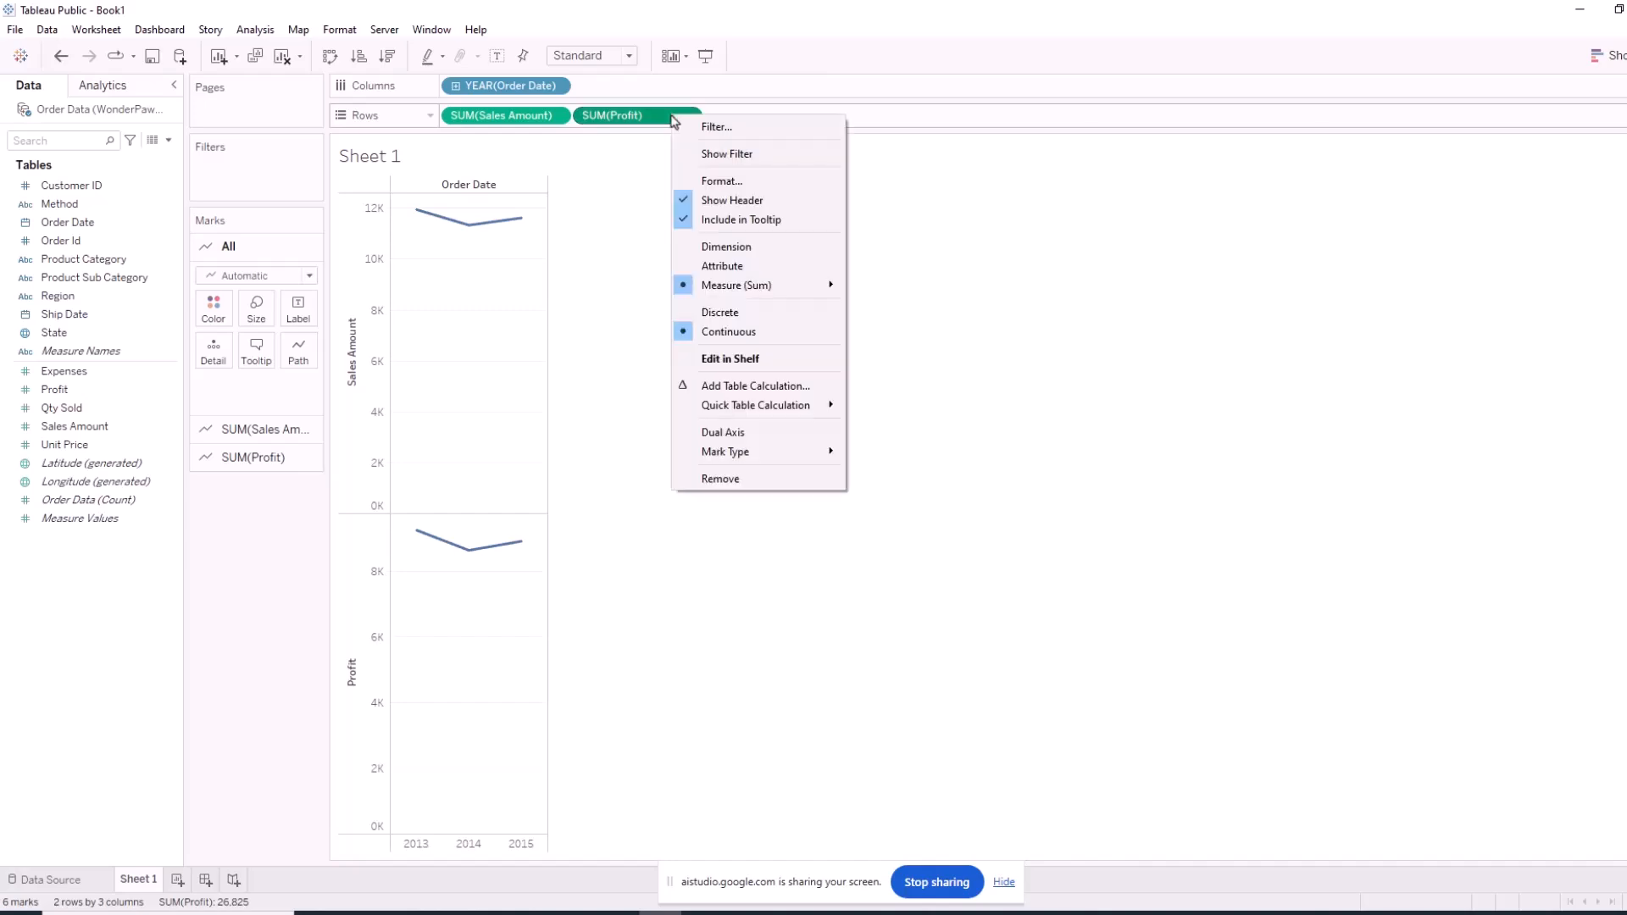
{"action": "left_click", "coordinate": [729, 433]}
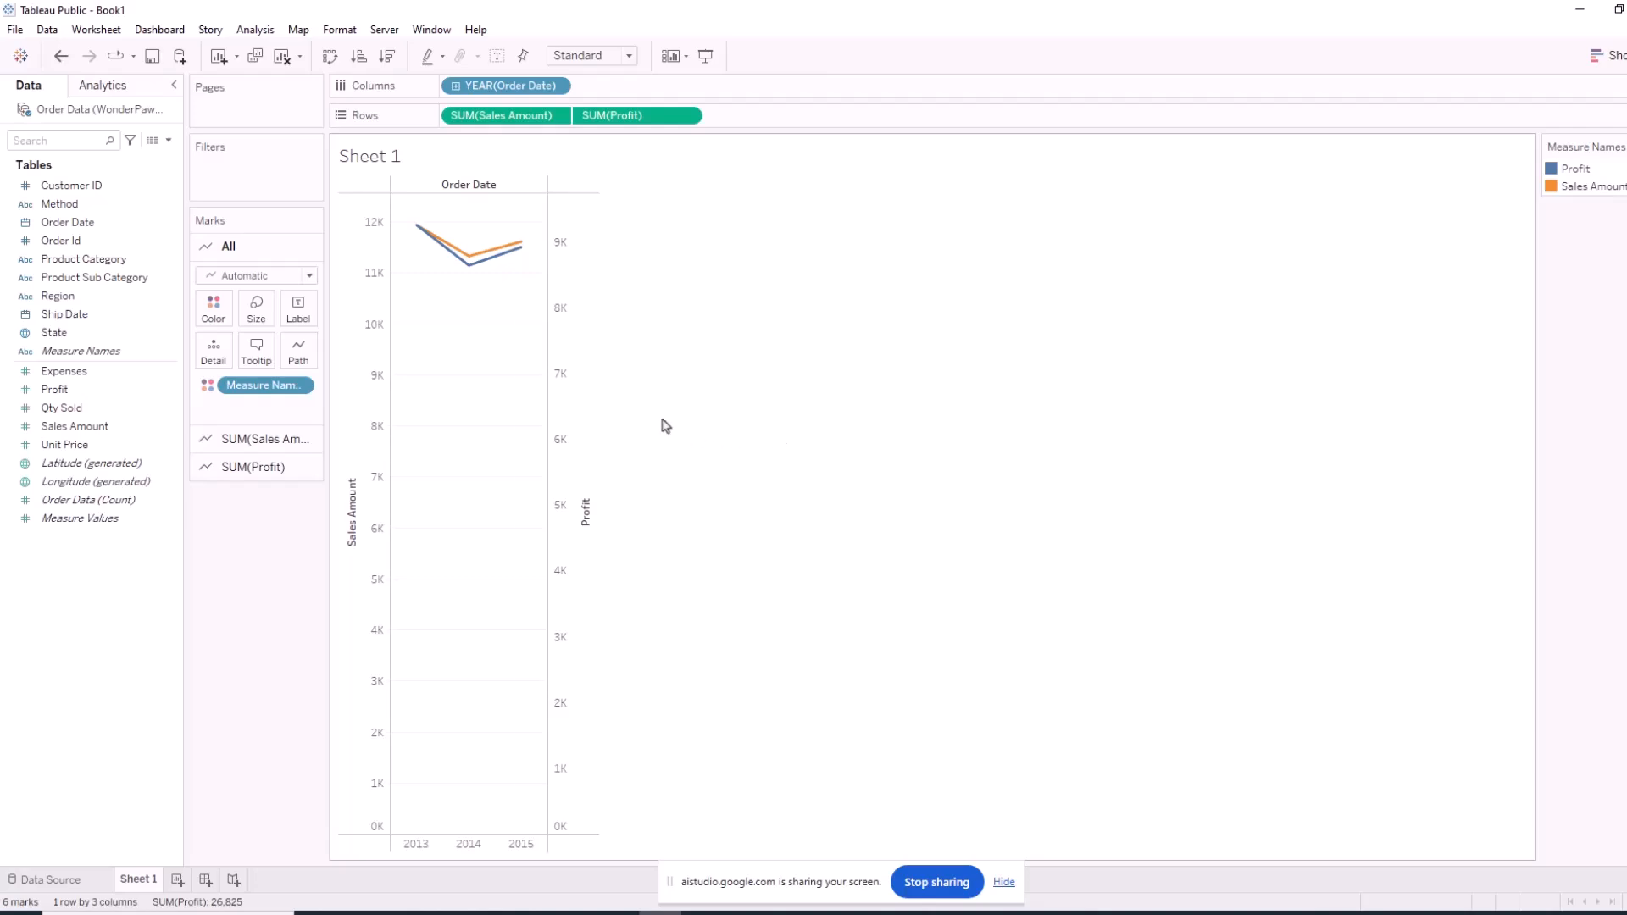
{"action": "right_click", "coordinate": [562, 374]}
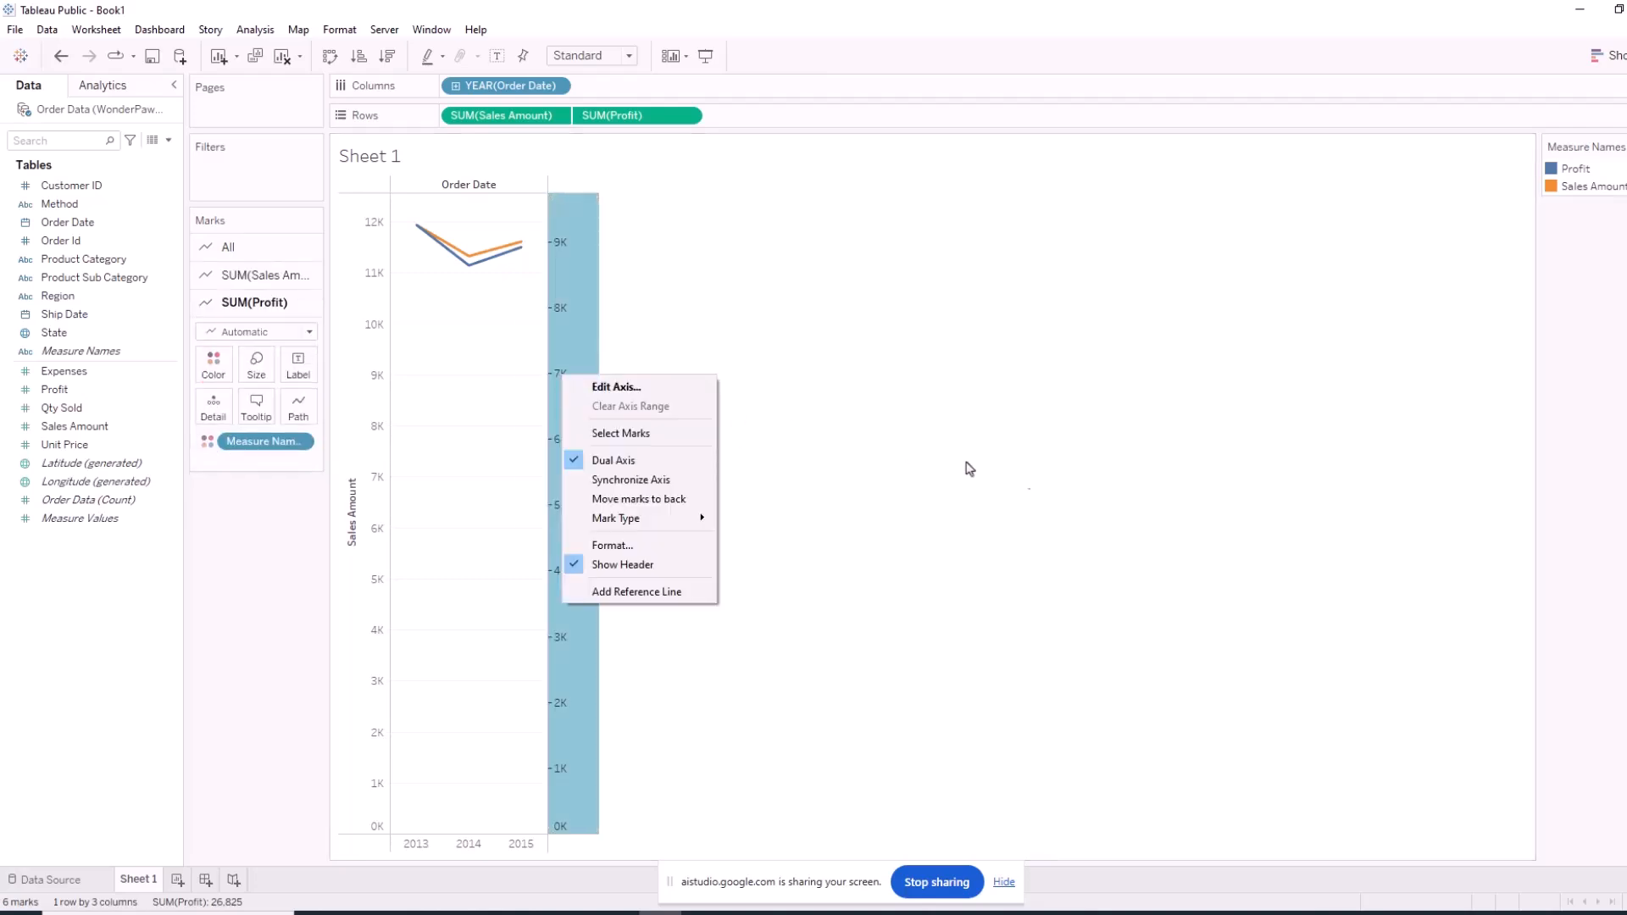
{"action": "left_click", "coordinate": [630, 479]}
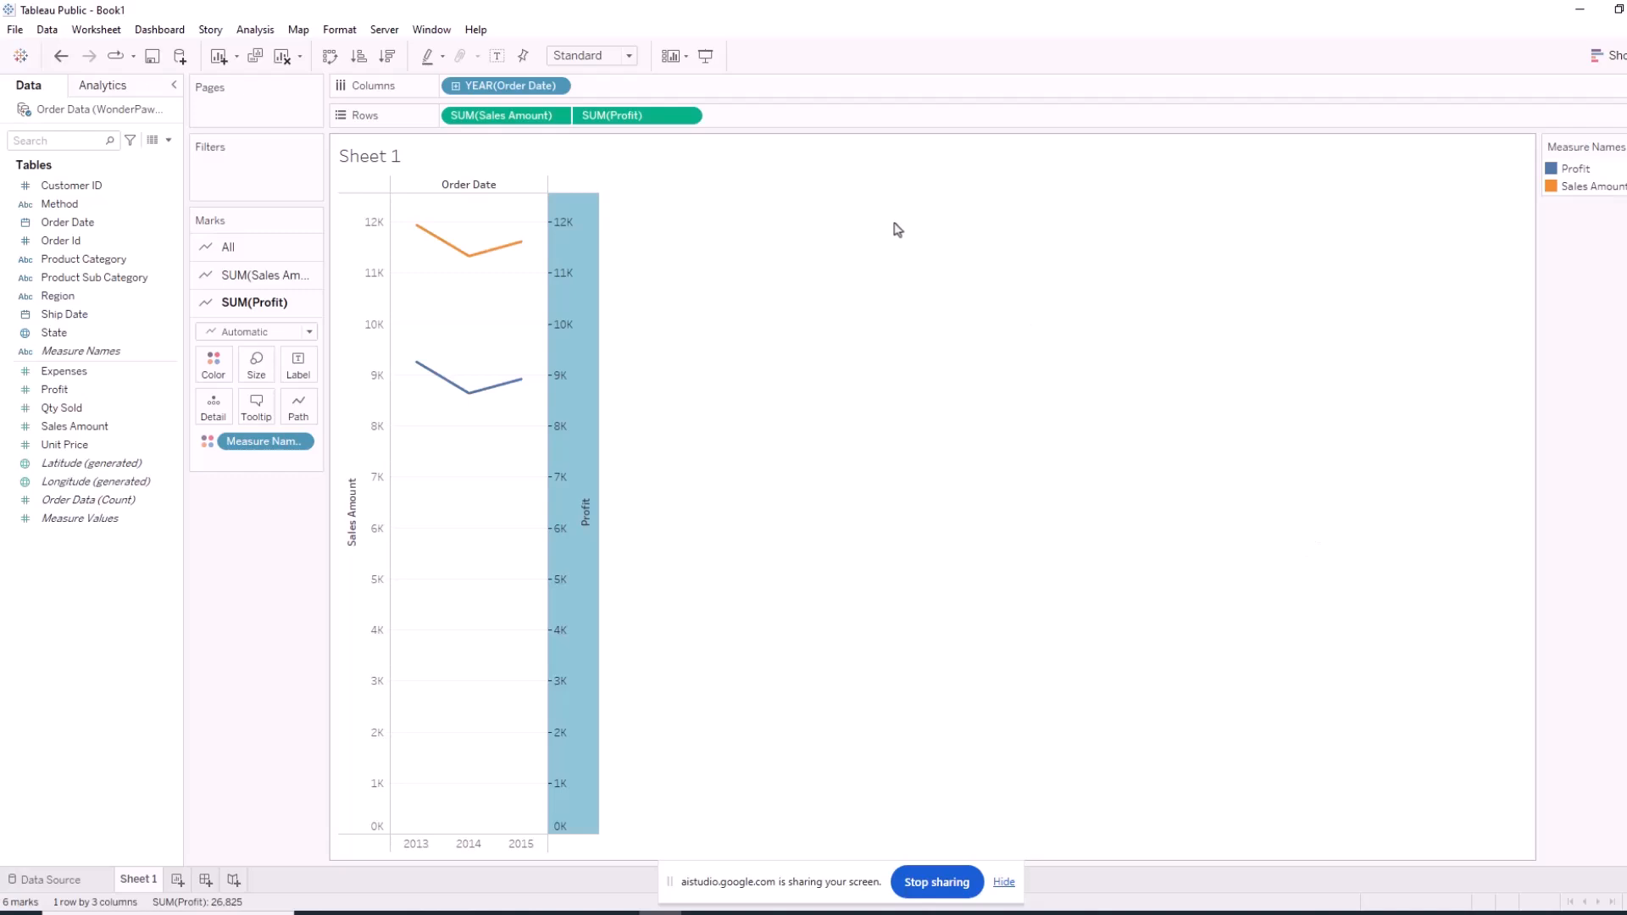
Change the Order Date on Columns from years to continuous months that include the year
{"action": "left_click", "coordinate": [534, 90]}
{"action": "left_click", "coordinate": [534, 89]}
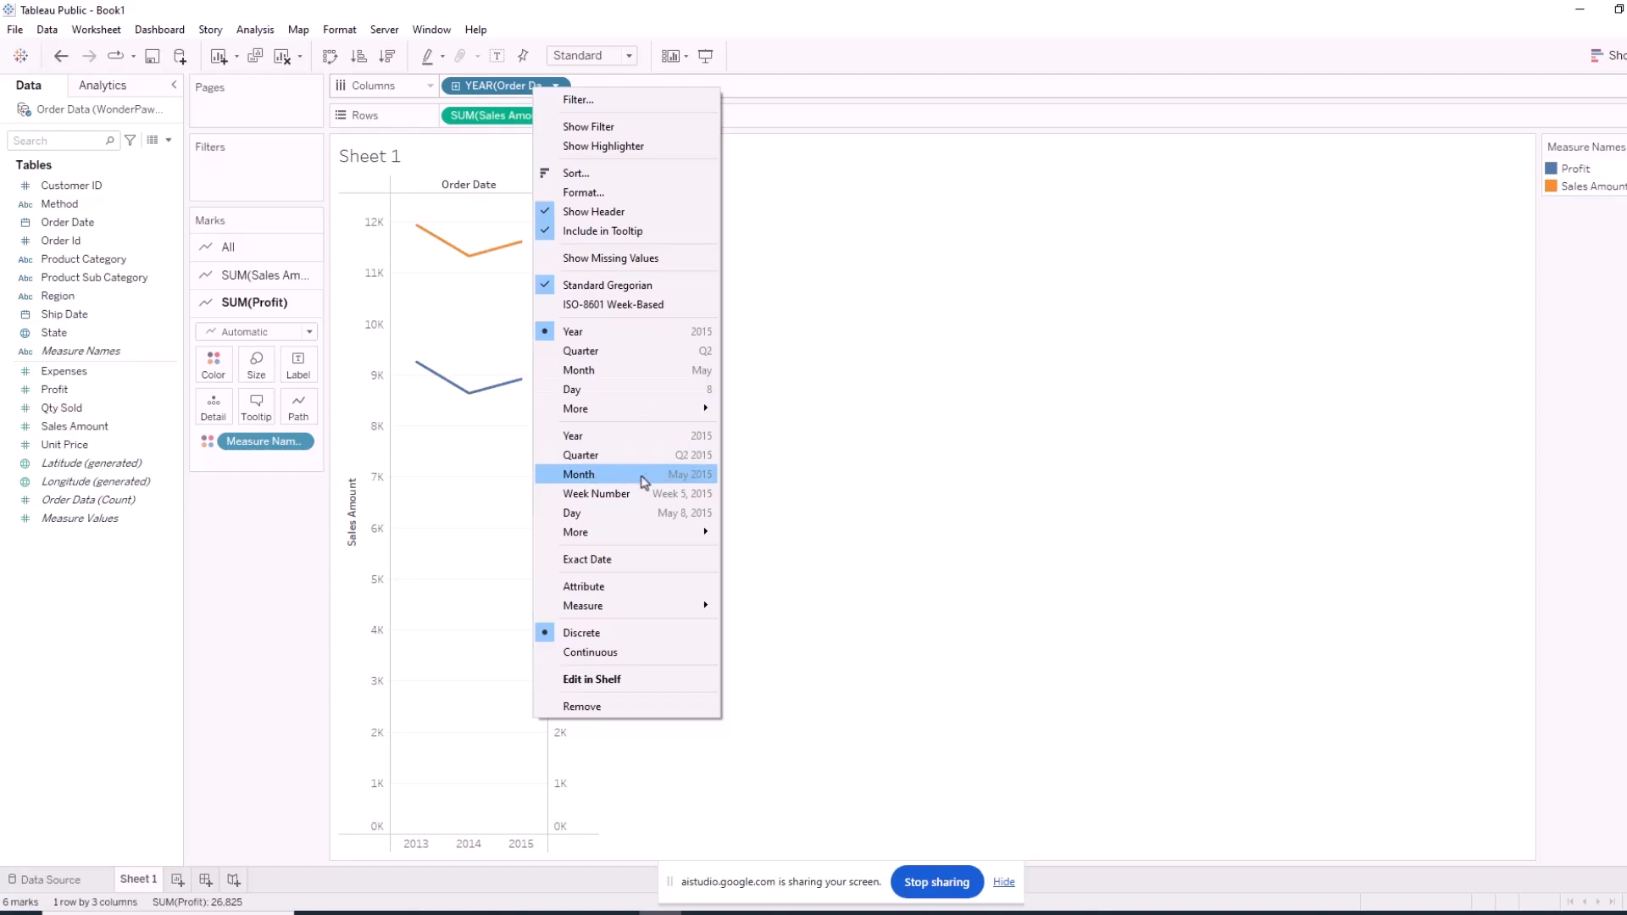
{"action": "left_click", "coordinate": [634, 378]}
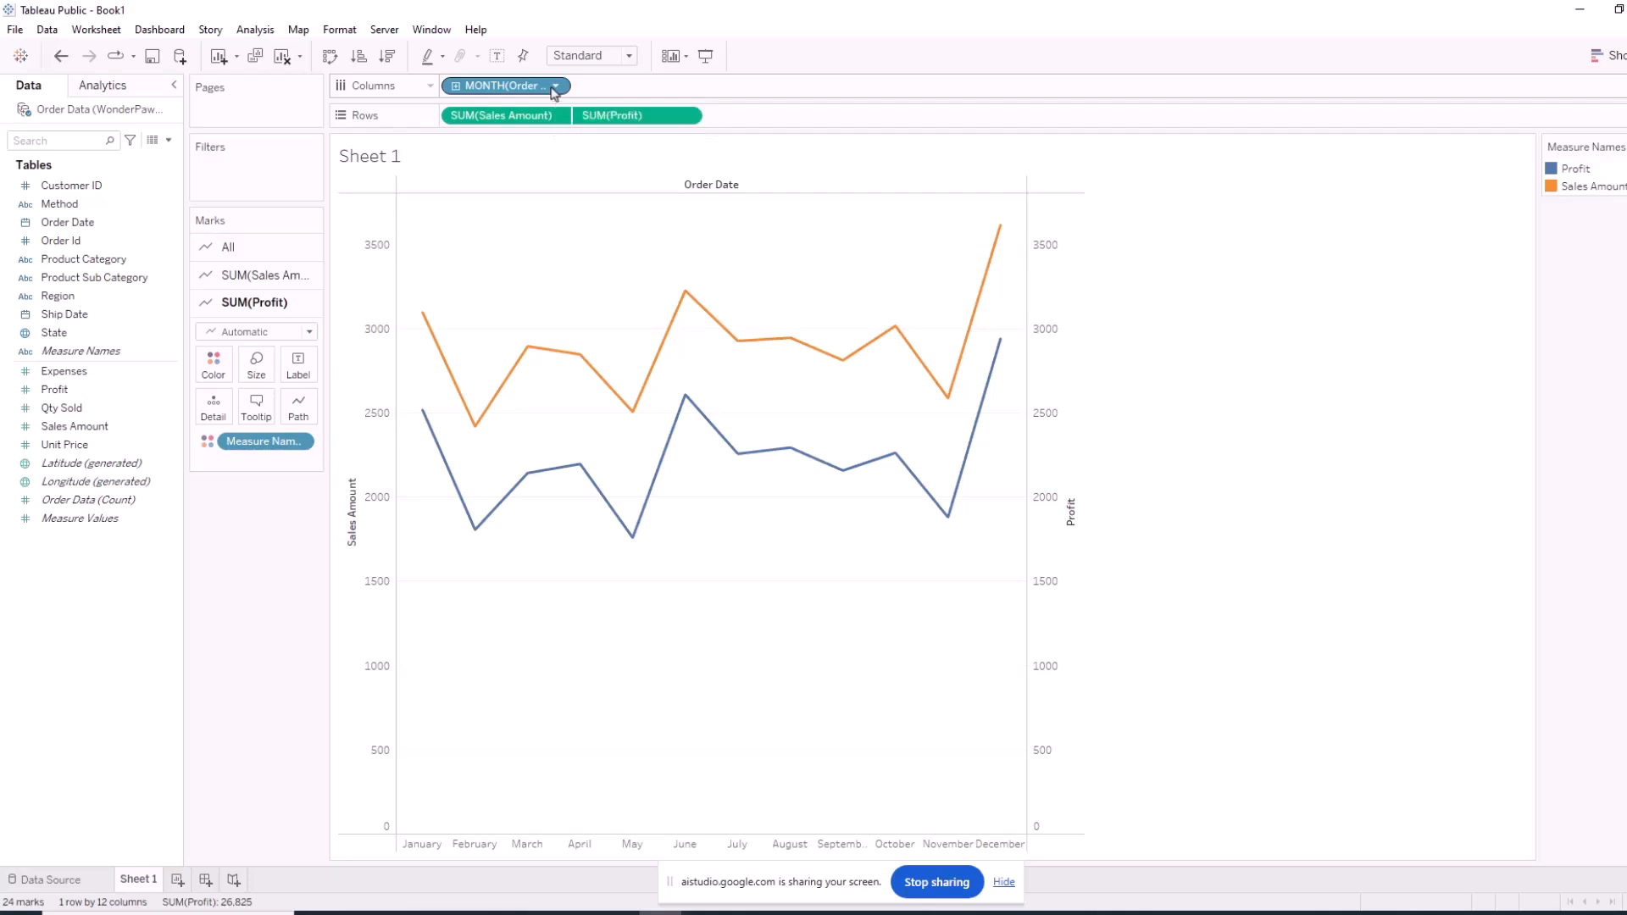
{"action": "left_click", "coordinate": [555, 87]}
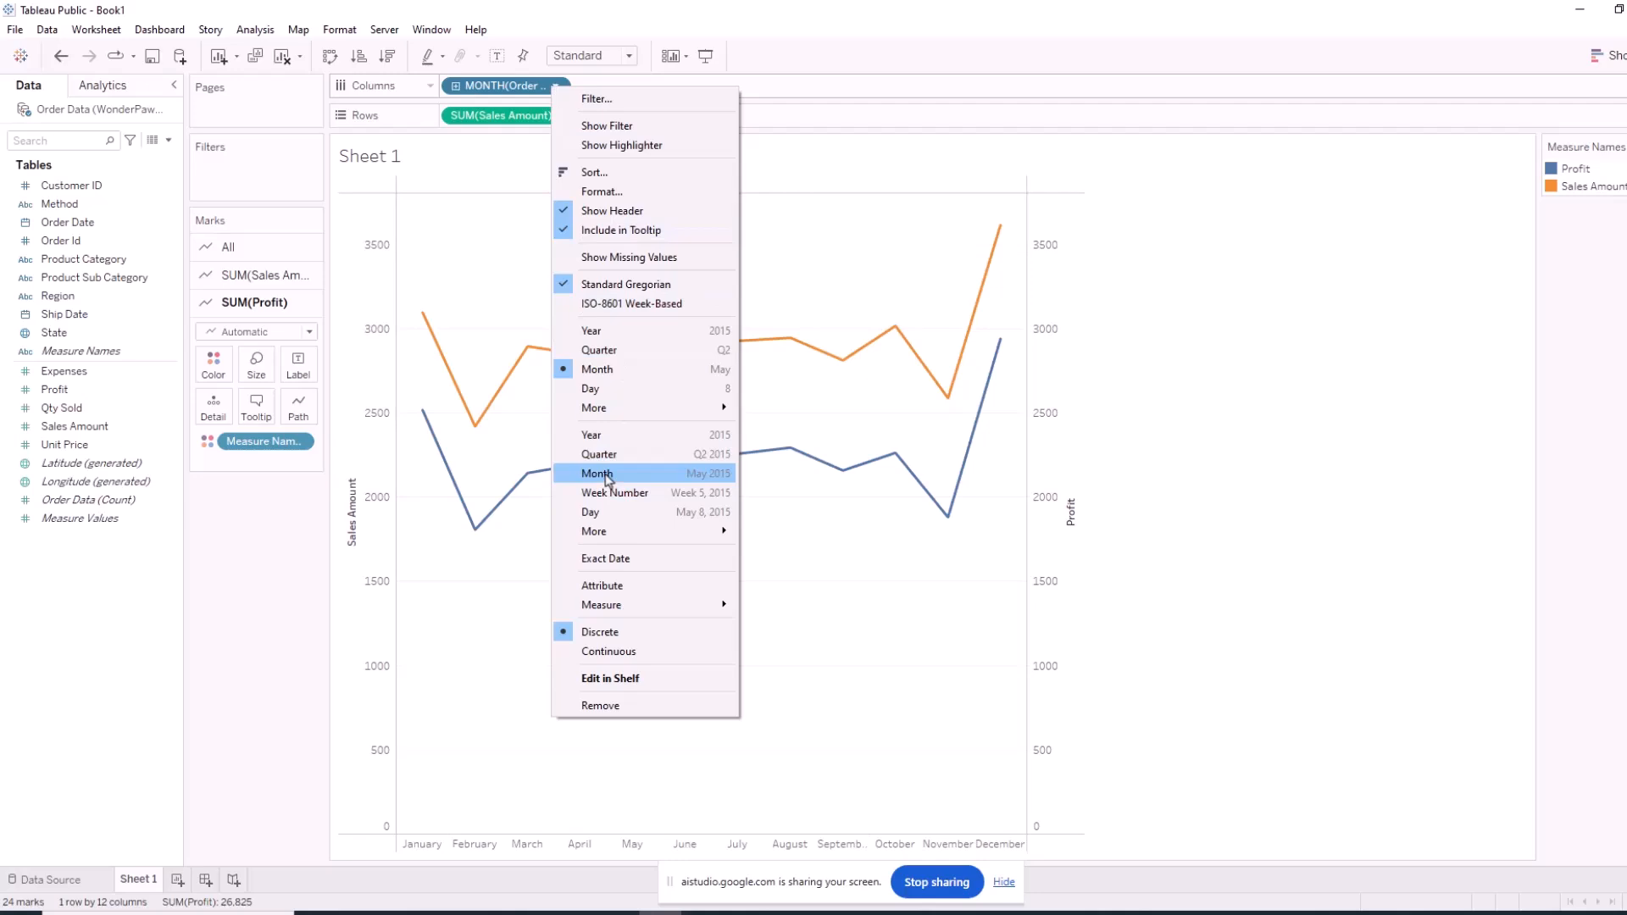
{"action": "left_click", "coordinate": [607, 476]}
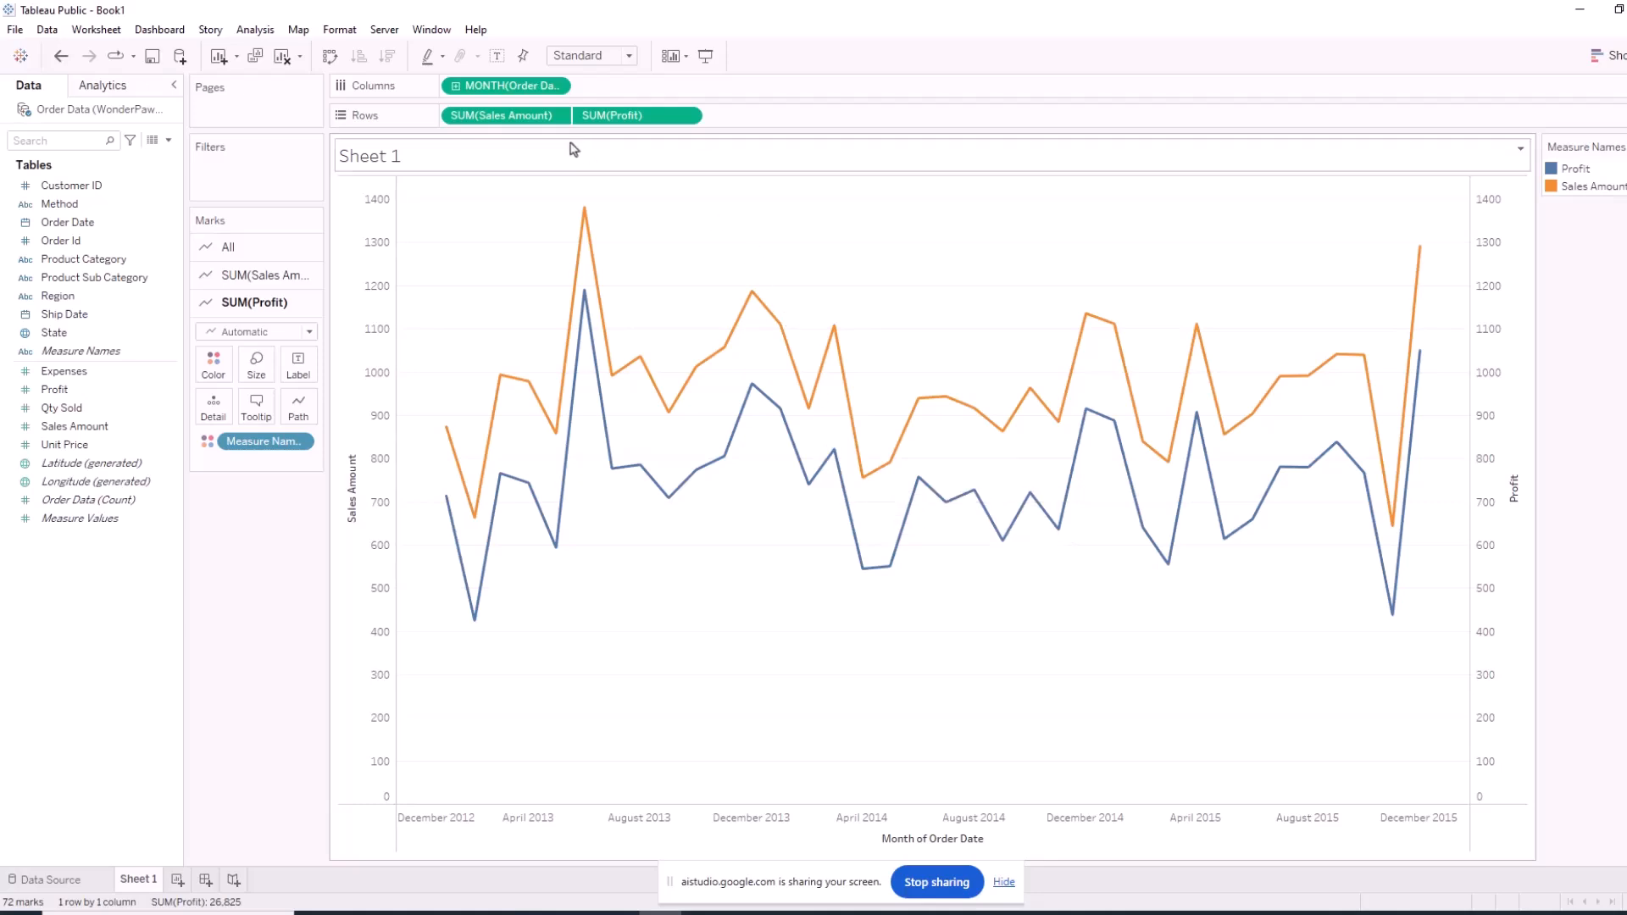
{"action": "left_click", "coordinate": [550, 89]}
{"action": "left_click", "coordinate": [554, 88]}
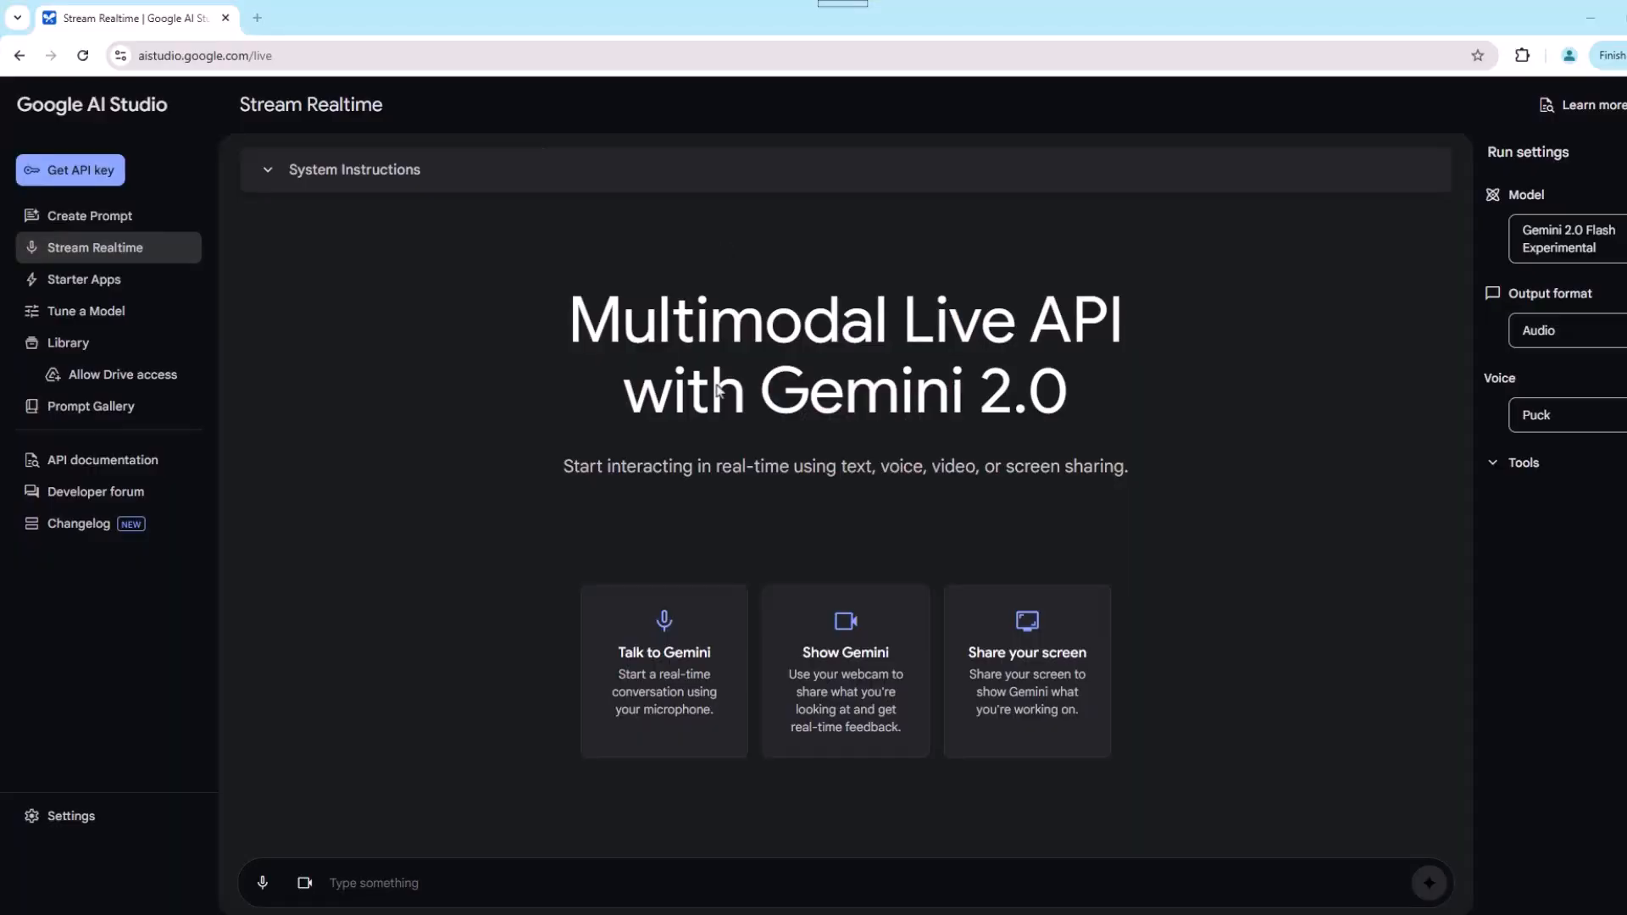
Share the screen with Gemini in Google AI Studio and create an Excel PivotTable from the Order Data | New Dates range on a new worksheet
{"action": "left_click", "coordinate": [1028, 669]}
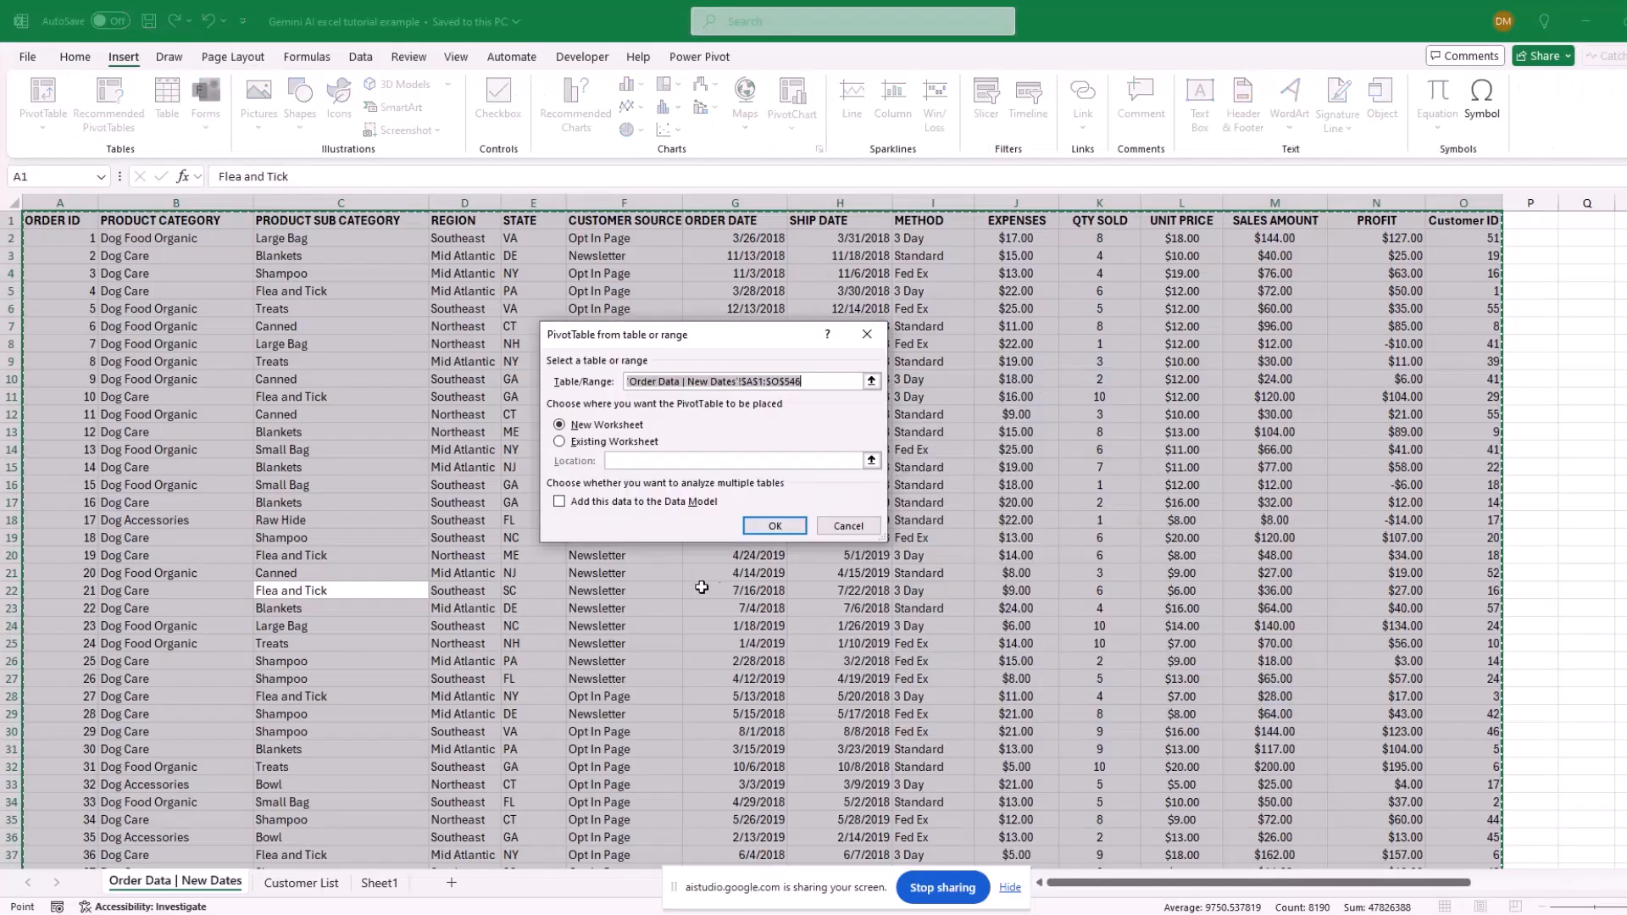
{"action": "left_click", "coordinate": [775, 526]}
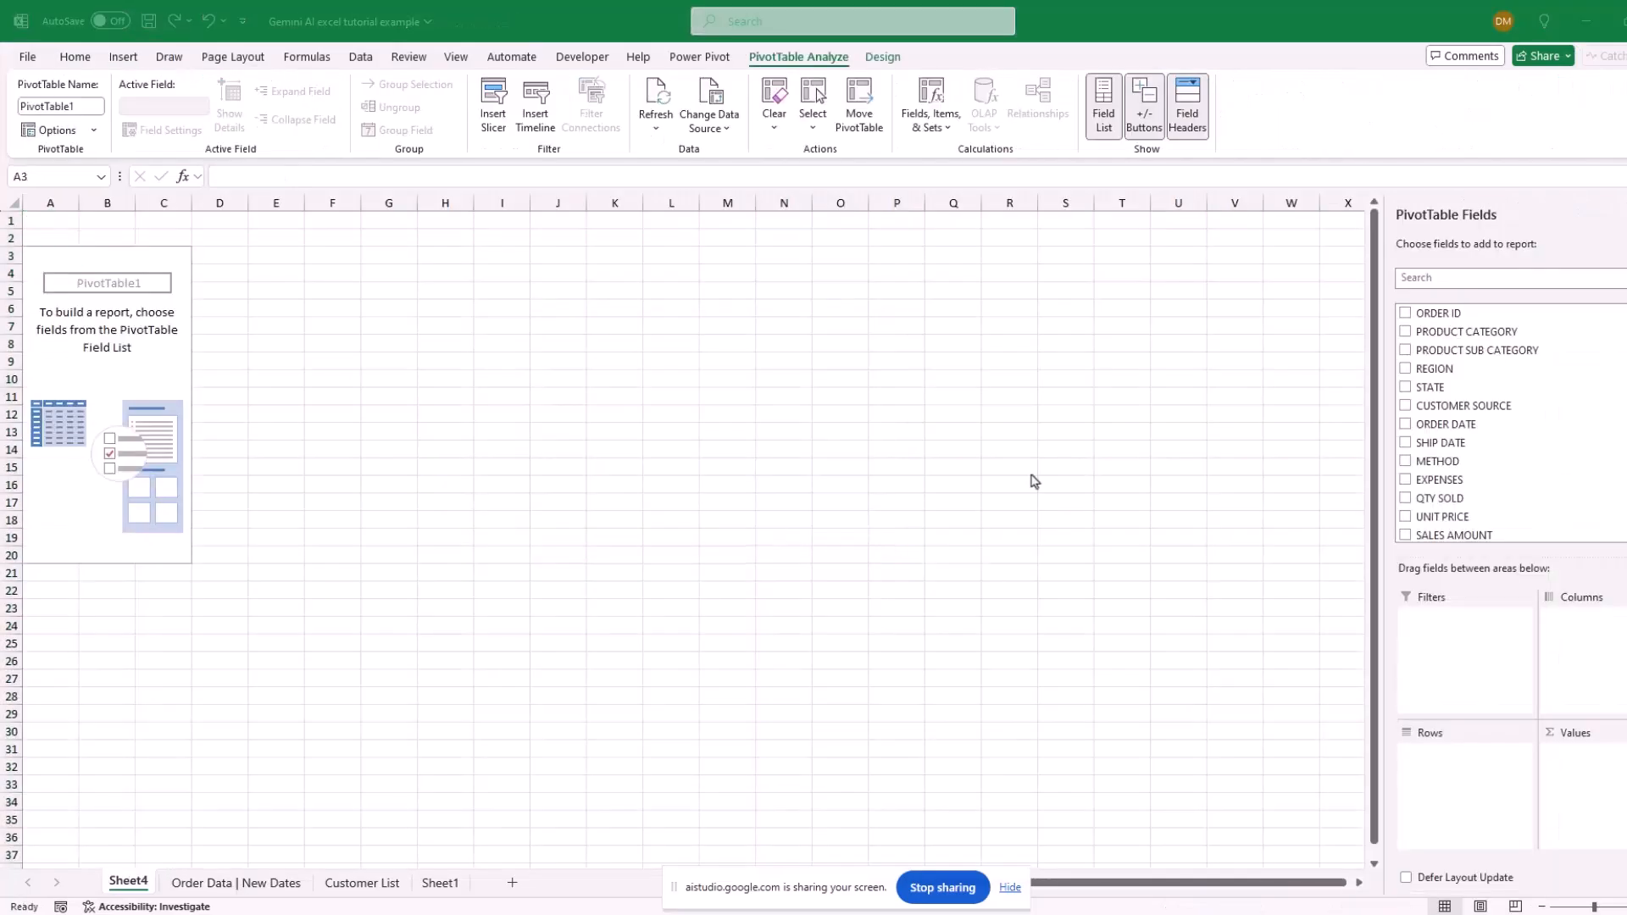